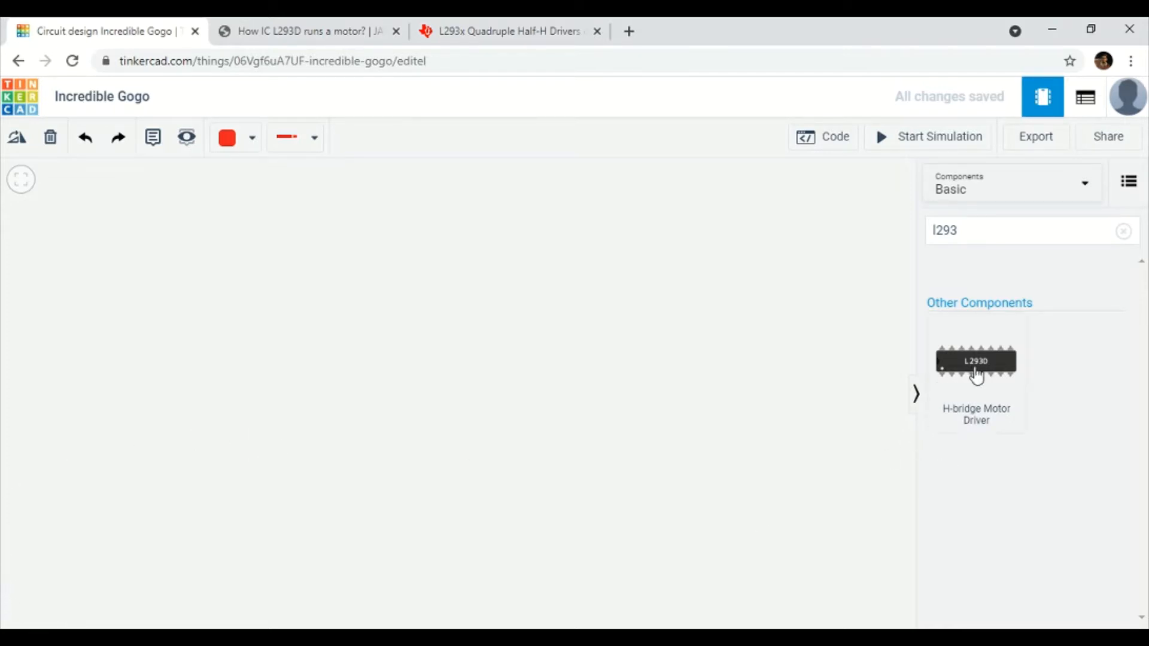
# Drop an L293D H-bridge Motor Driver onto the empty canvas and bring up its pin-out article.
pyautogui.moveTo(975, 371); pyautogui.dragTo(458, 325)
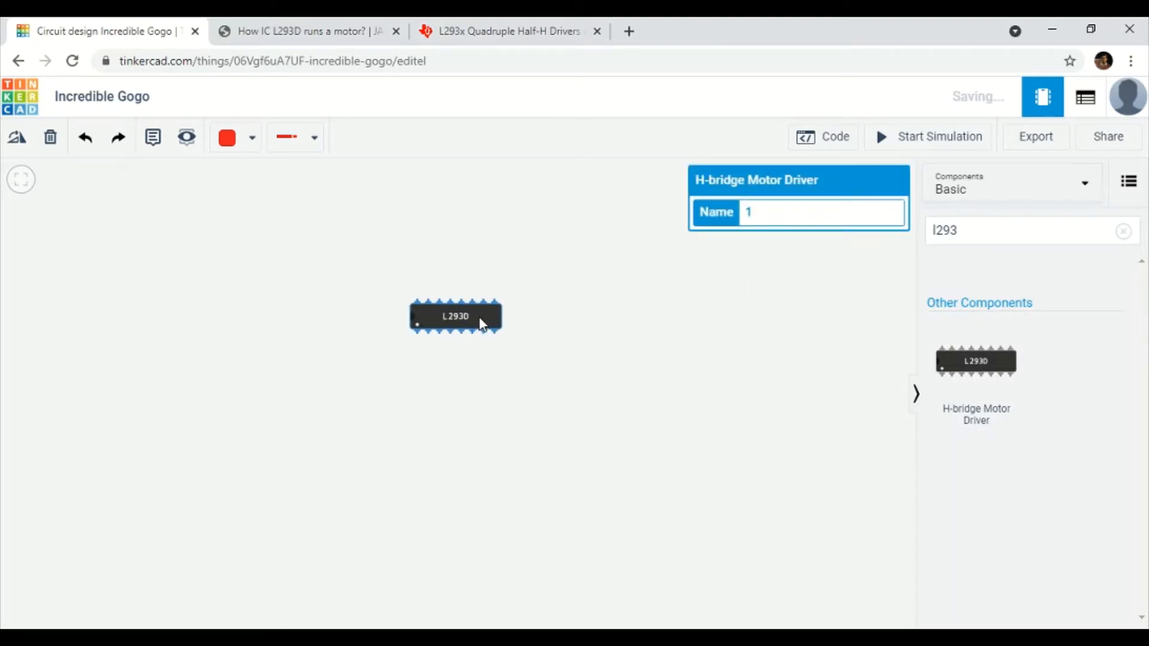
pyautogui.moveTo(476, 328); pyautogui.dragTo(489, 292)
pyautogui.click(527, 335)
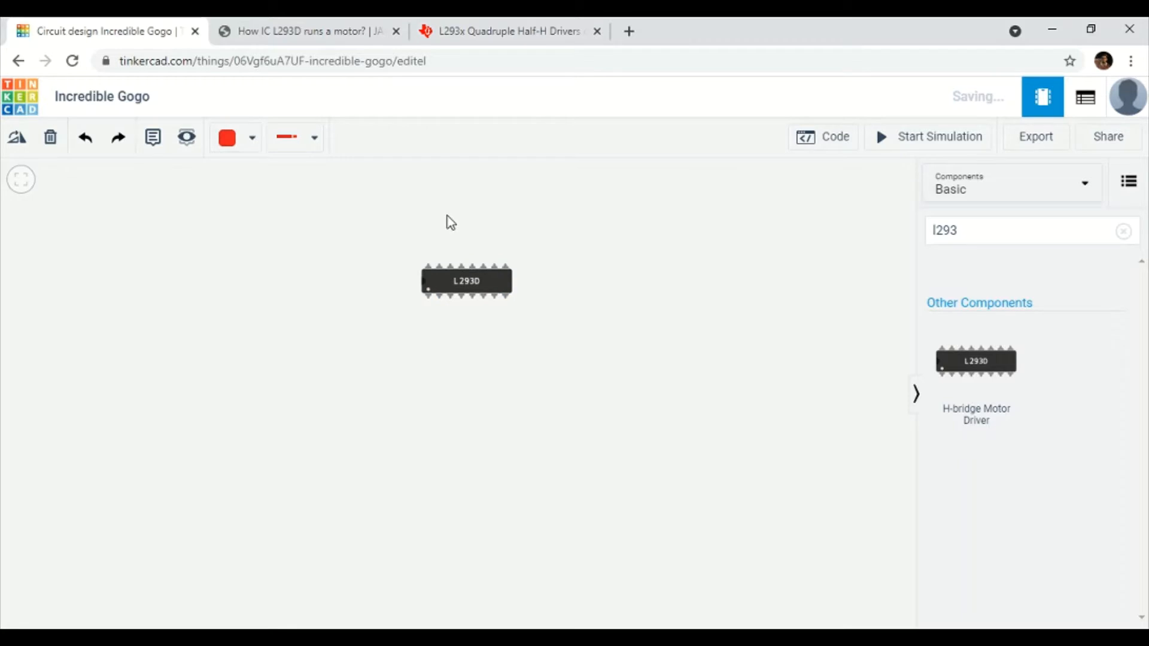
pyautogui.click(334, 33)
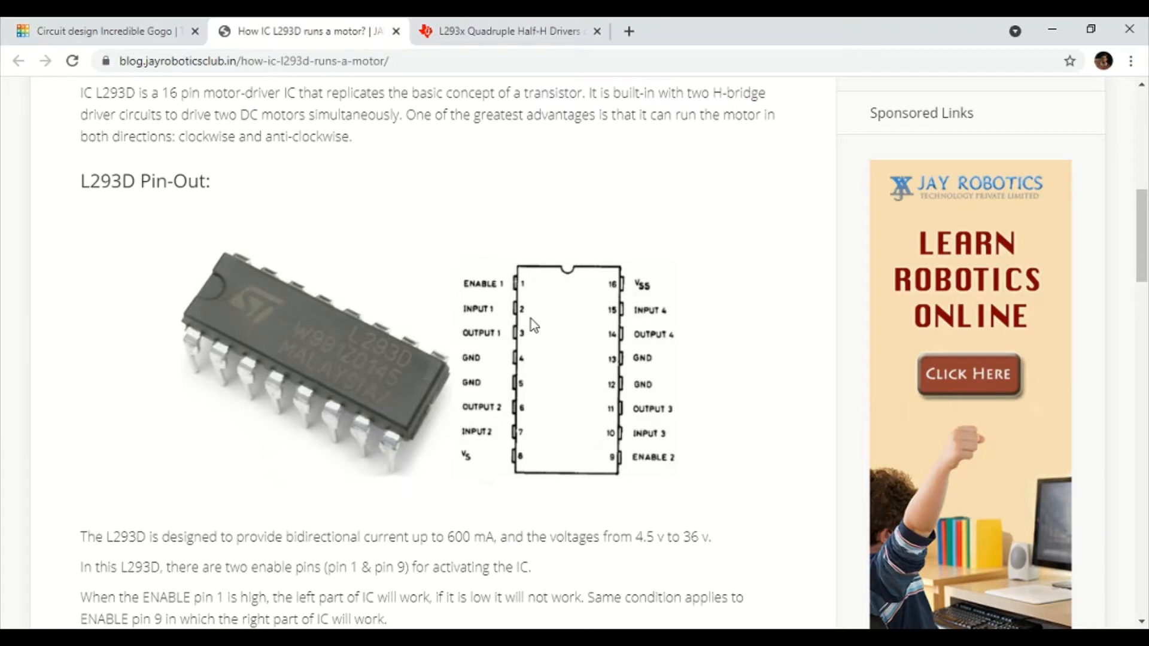
# Zoom in on the Jay Robotics L293D article, then switch to the TI L293x datasheet.
pyautogui.hotkey('ctrl', '+')
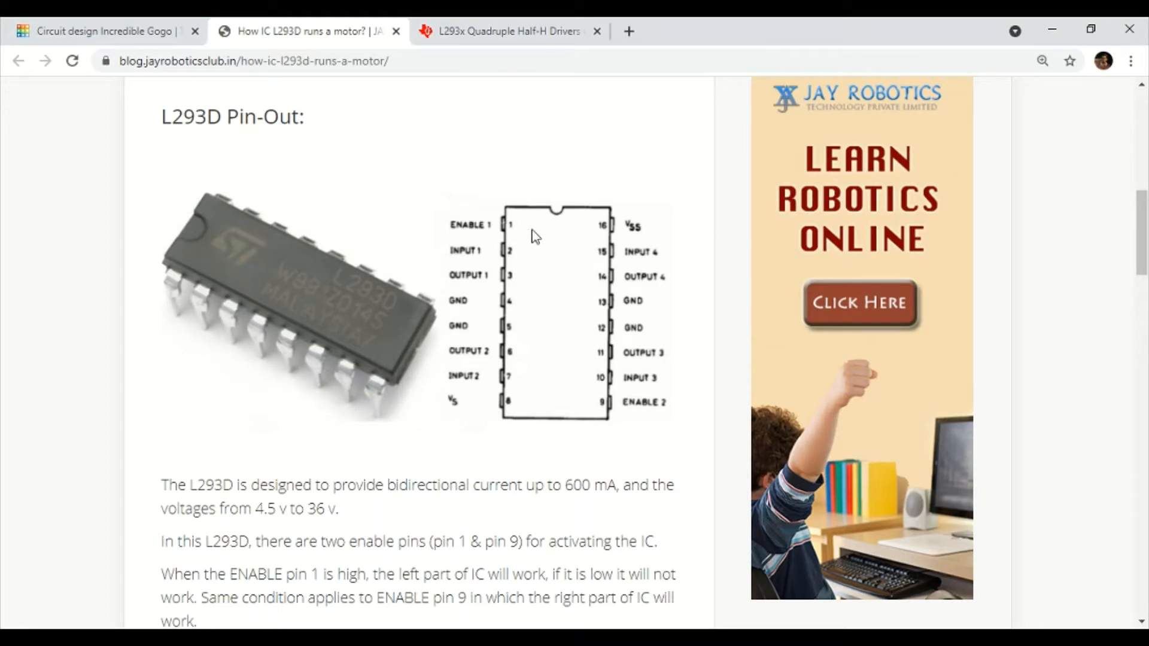
pyautogui.click(504, 33)
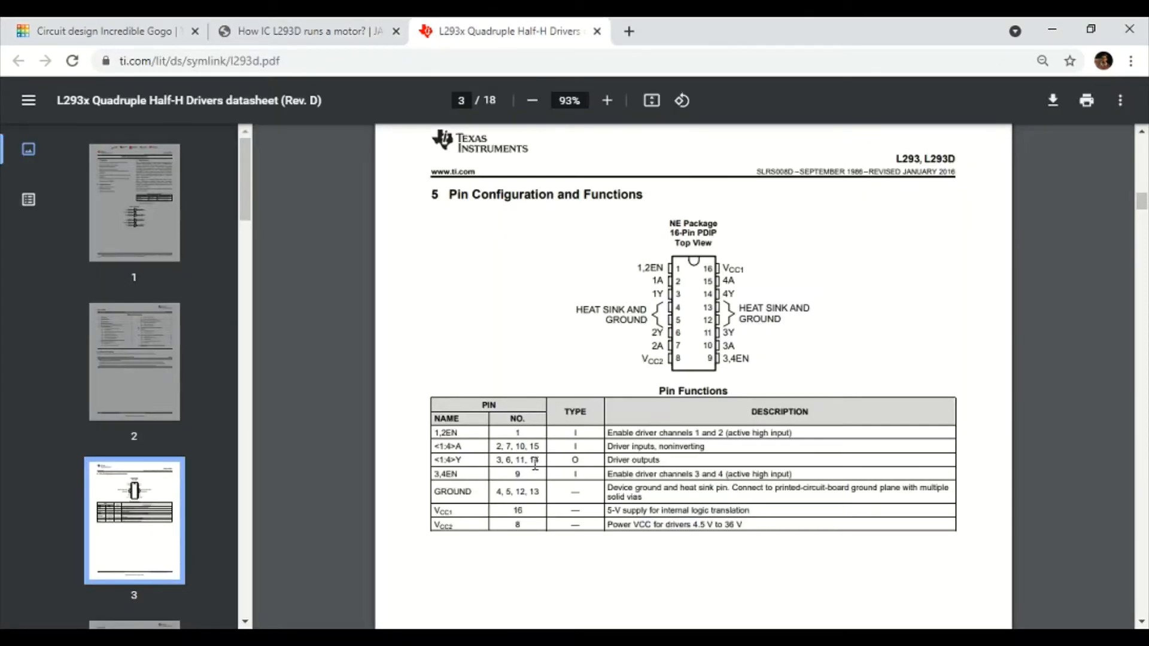
# Scroll datasheet page 3 to the pin diagram and functions table, then return to Tinkercad.
pyautogui.click(455, 638)
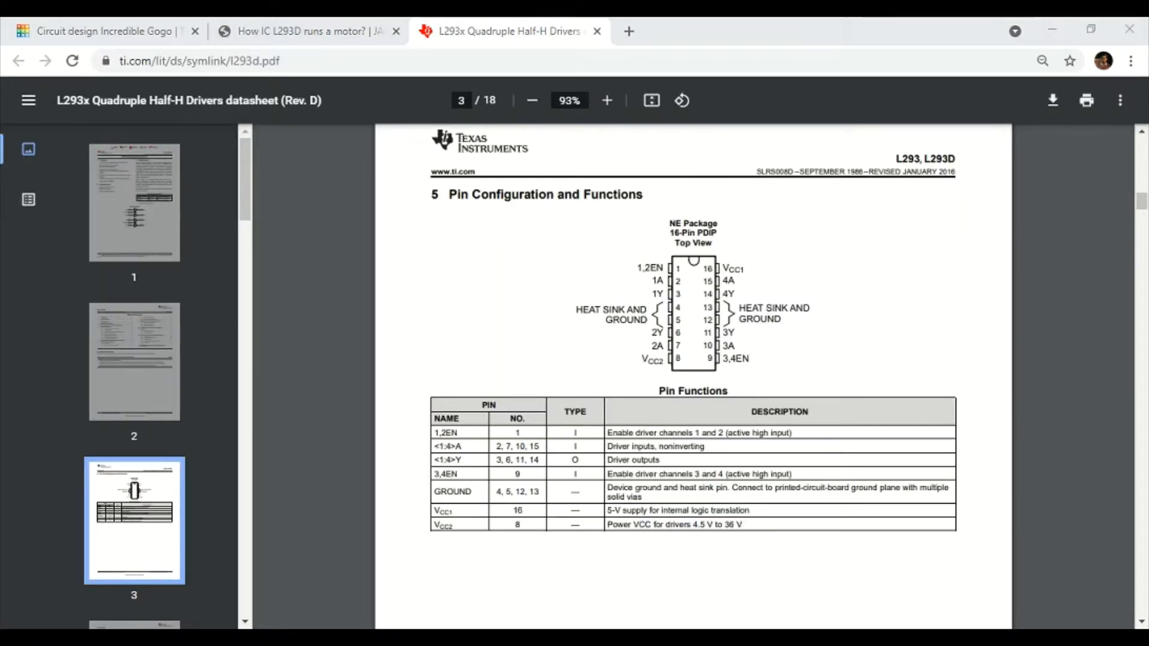
pyautogui.click(580, 480)
pyautogui.scroll(-2, 514, 495)
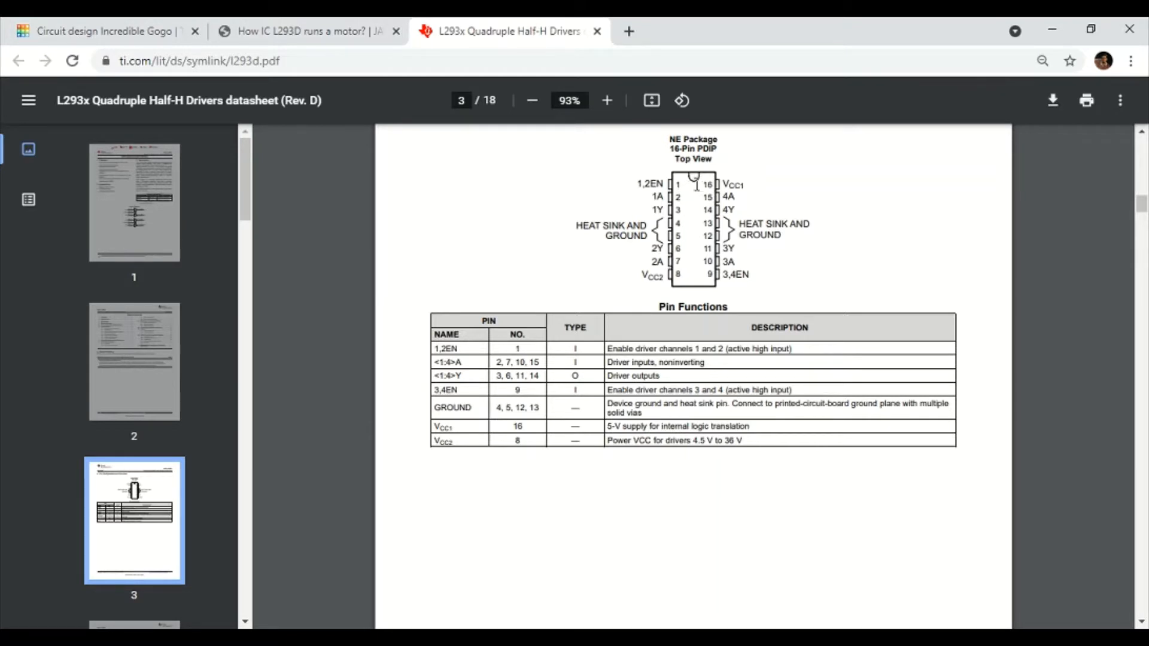
pyautogui.click(108, 31)
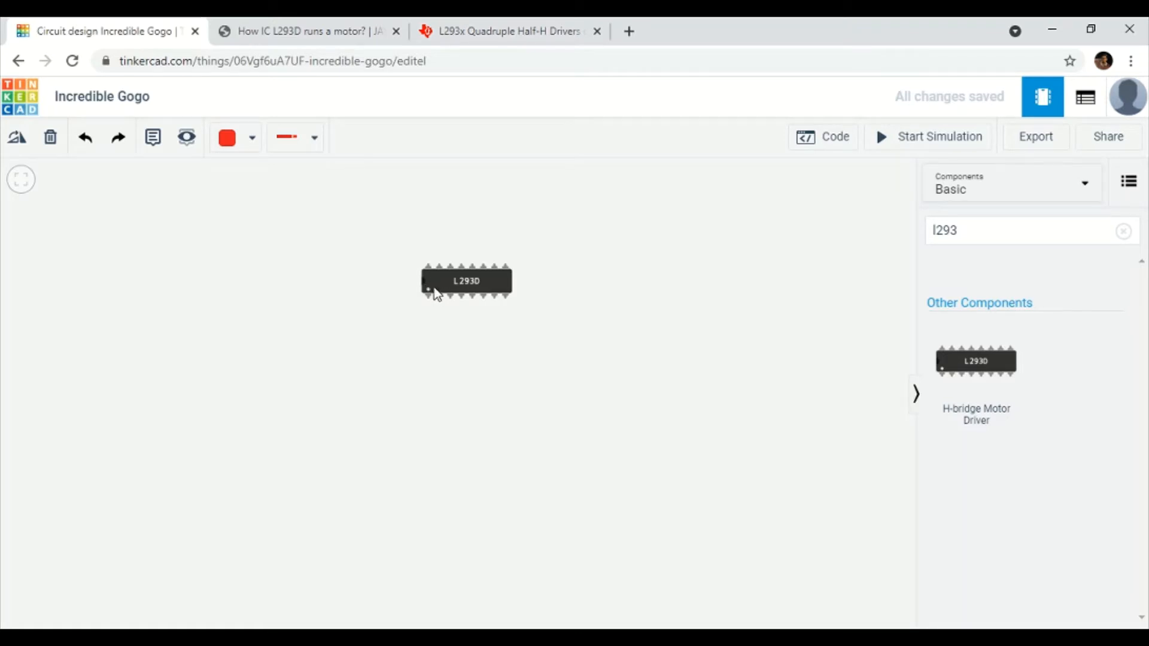
# Zoom in on the L293D chip's pins and compare them with the datasheet's pin table.
pyautogui.scroll(3, 422, 286)
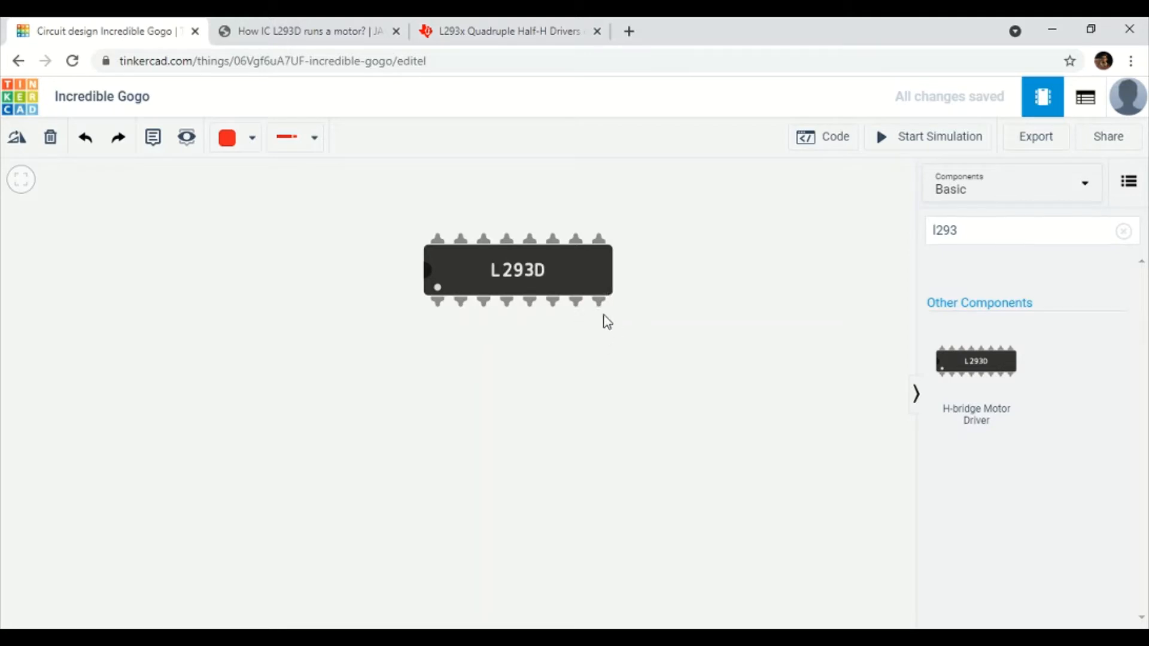
pyautogui.click(530, 24)
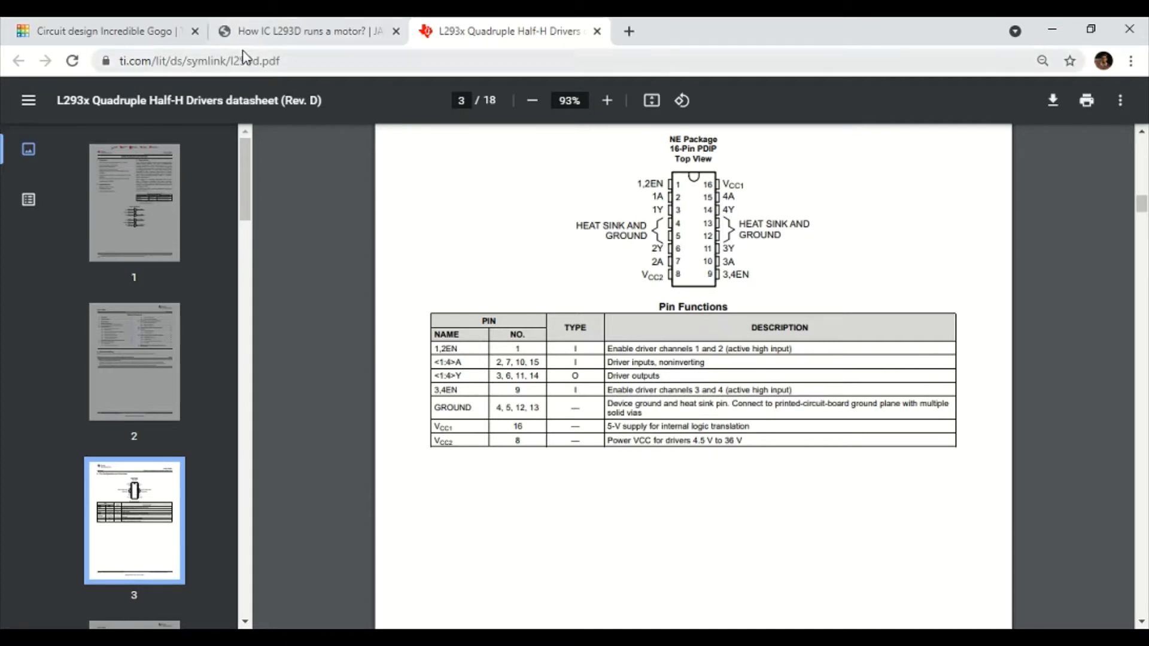
pyautogui.click(174, 31)
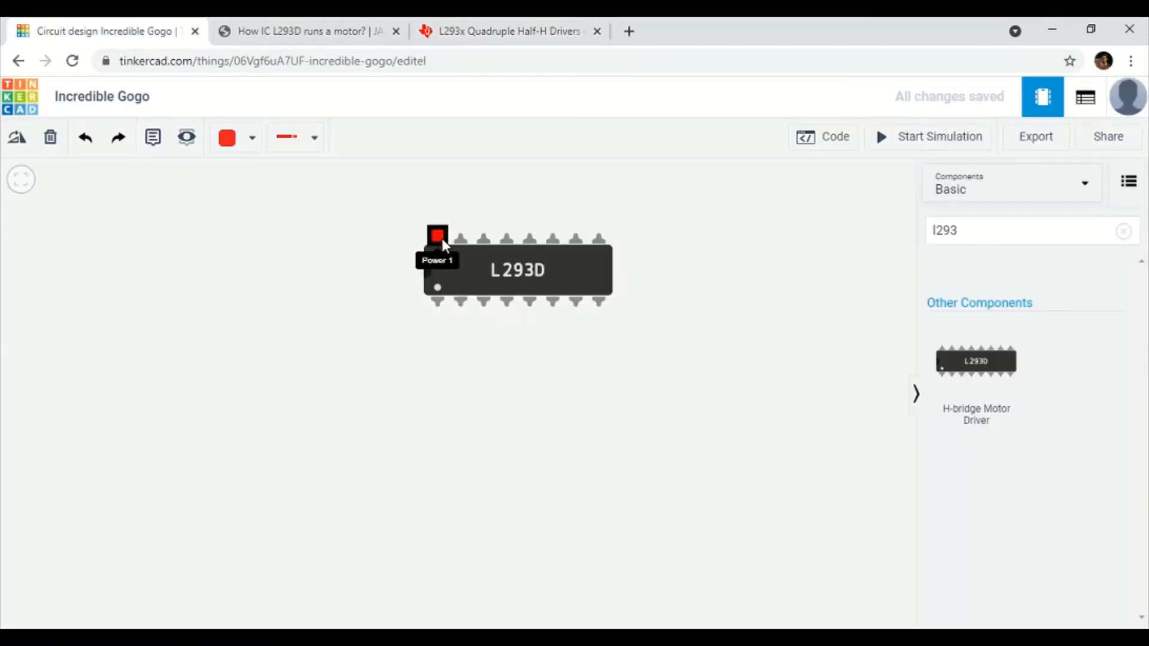
pyautogui.click(450, 27)
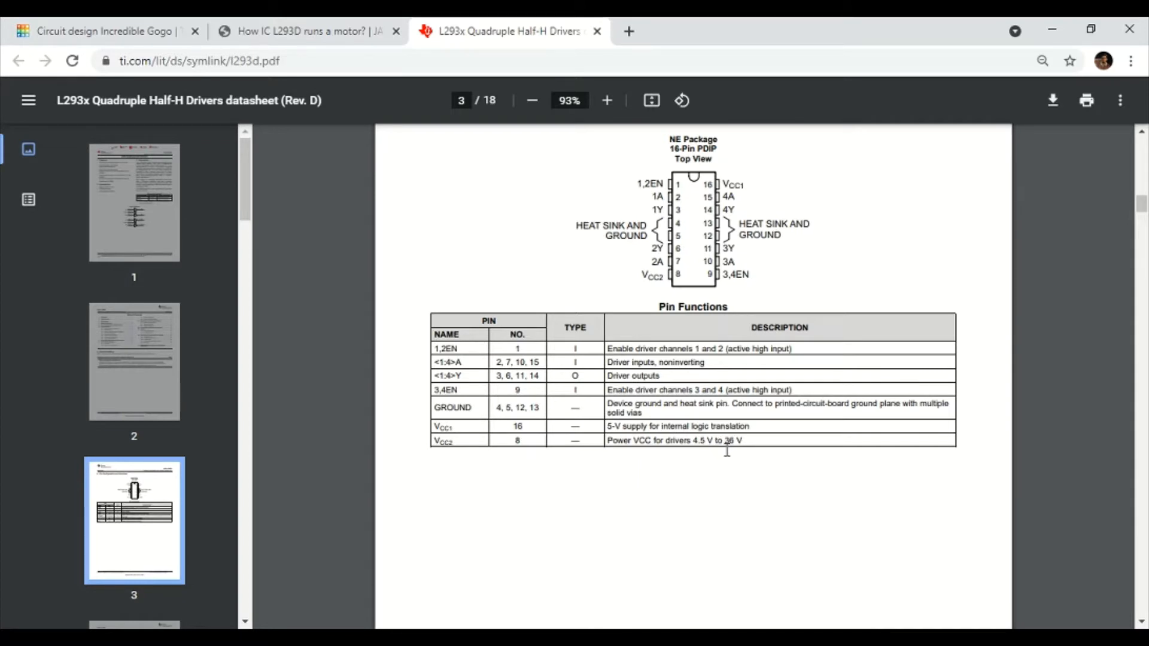
# Read the L293D pin-out section of the Jay Robotics article, then return to the Tinkercad circuit.
pyautogui.click(369, 25)
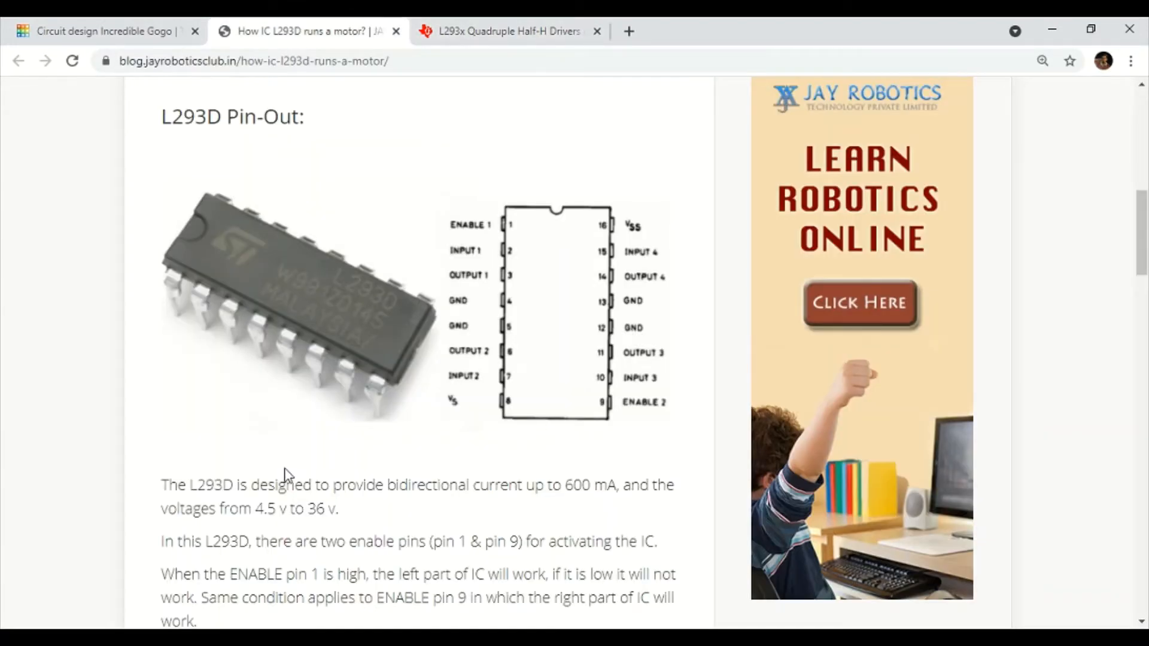
pyautogui.click(587, 637)
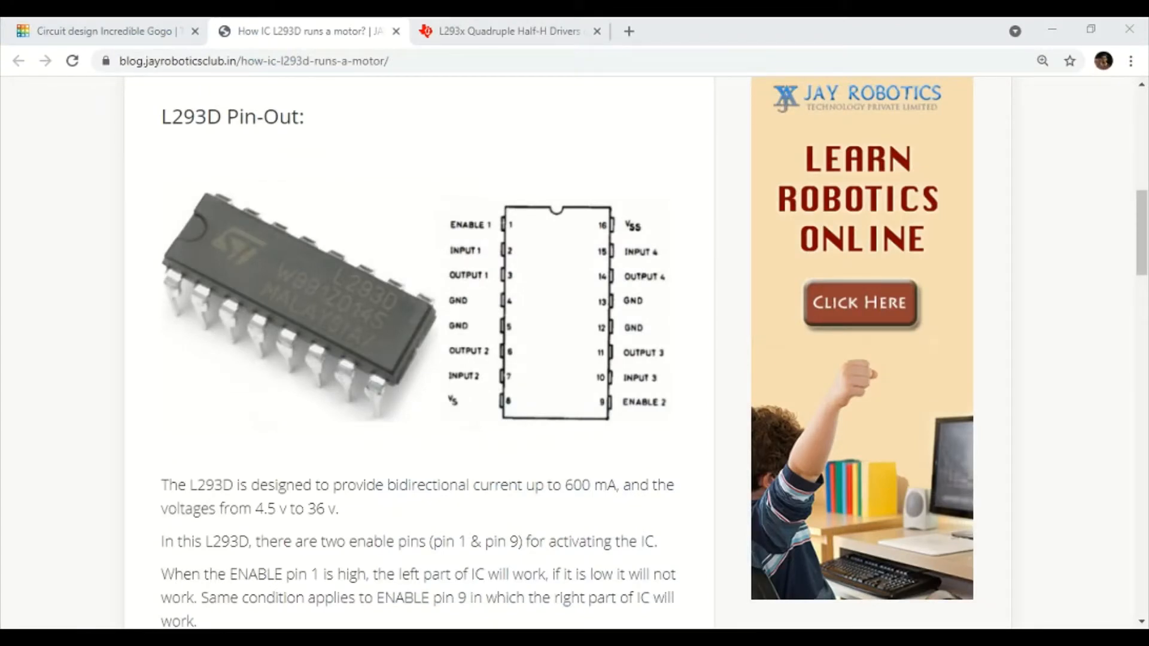
pyautogui.click(72, 27)
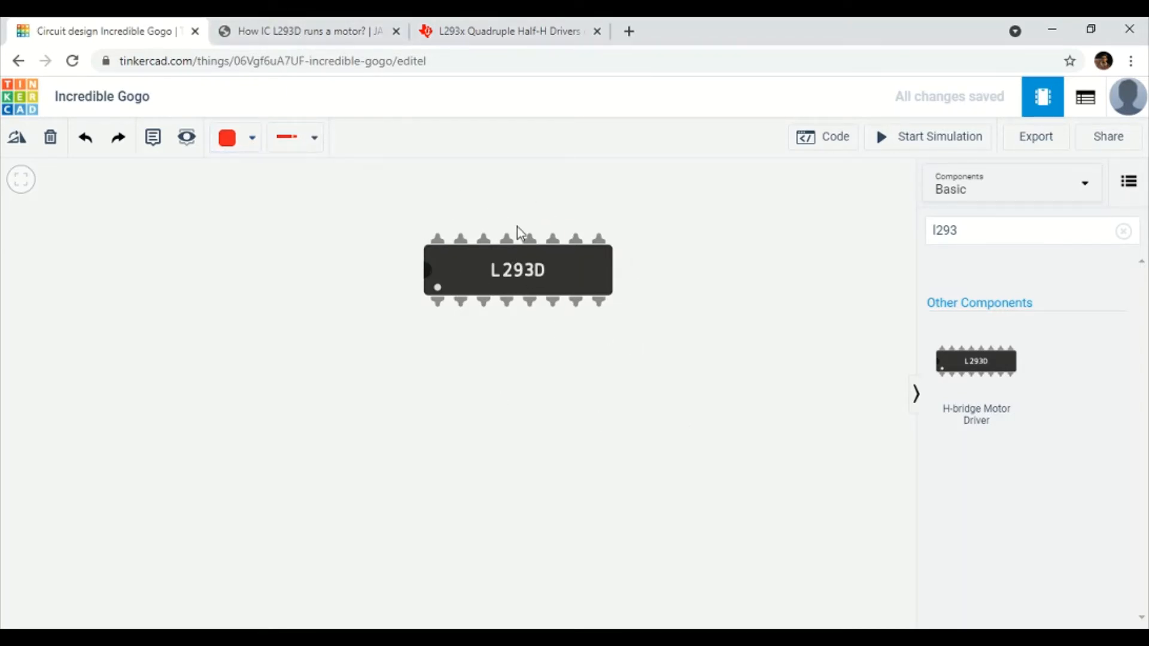
# Add a Breadboard Small beside the L293D and seat the chip across its centre gap.
pyautogui.moveTo(529, 274); pyautogui.dragTo(720, 295)
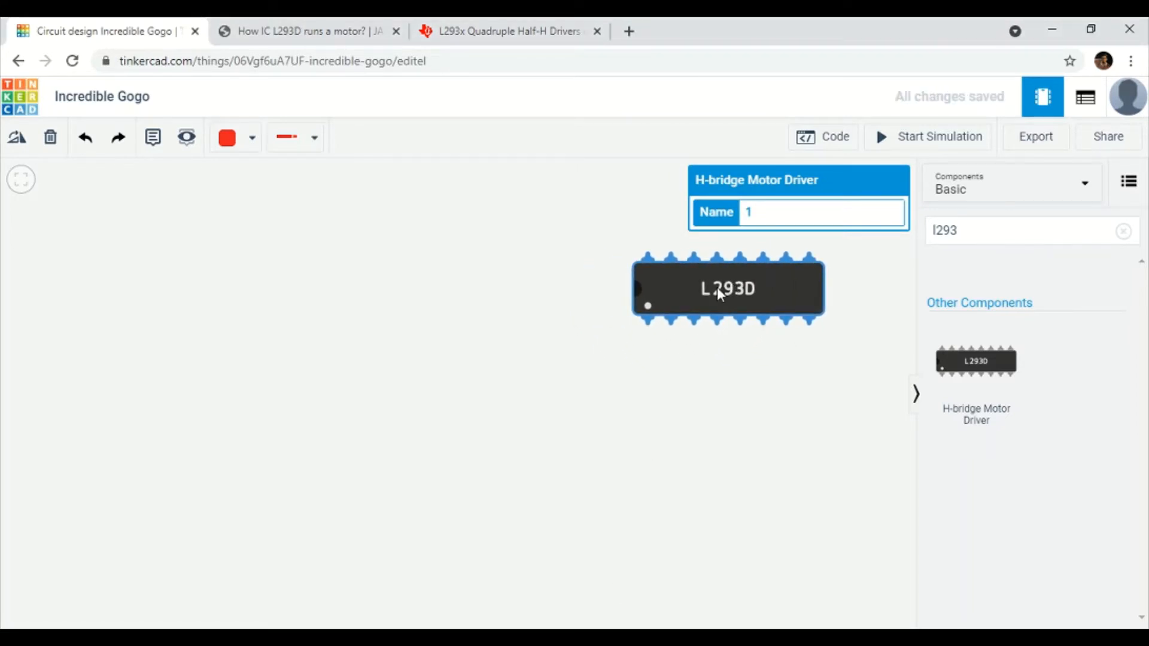
pyautogui.click(1016, 227)
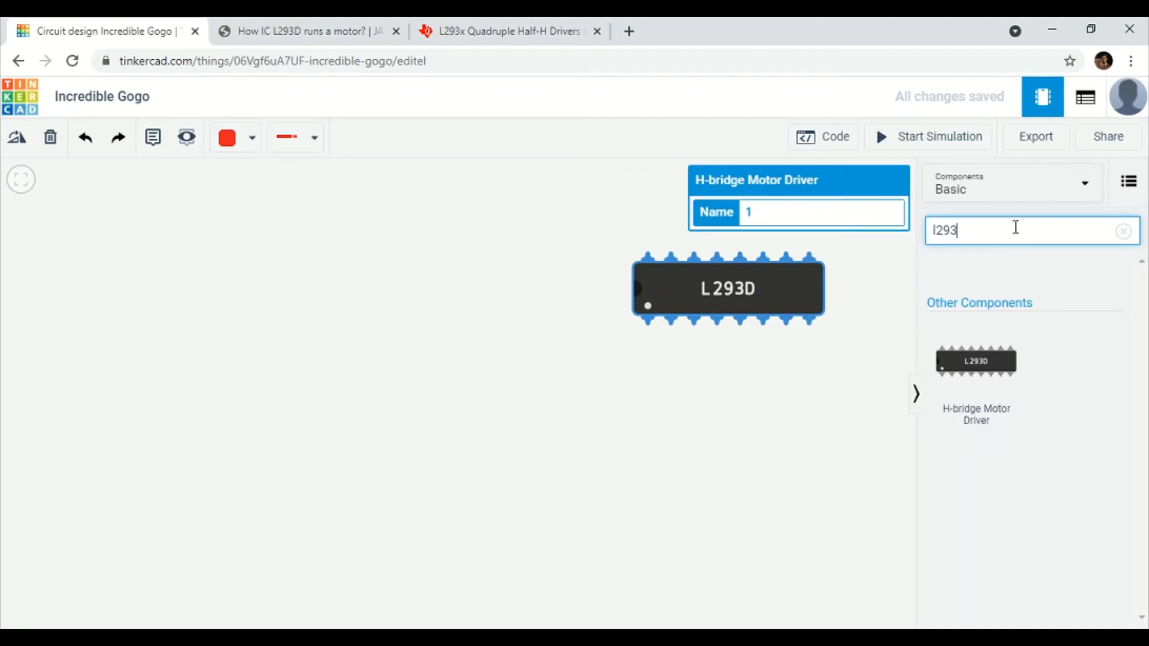
pyautogui.press('BackSpace')
pyautogui.press('BackSpace')
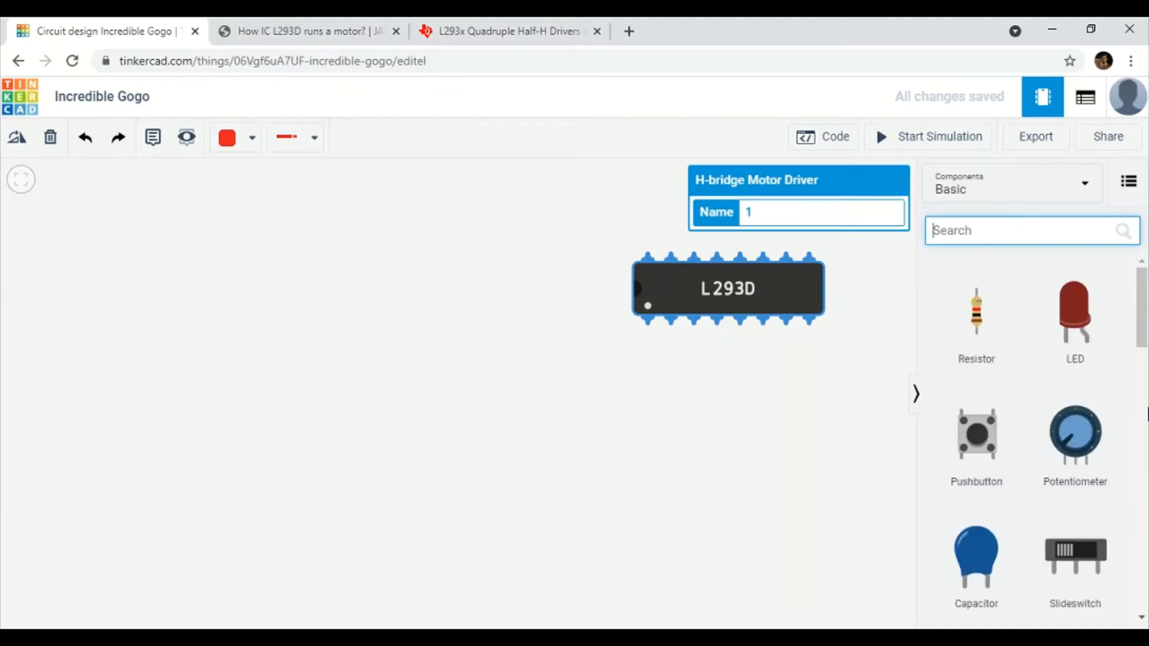
pyautogui.scroll(-1, 1145, 351)
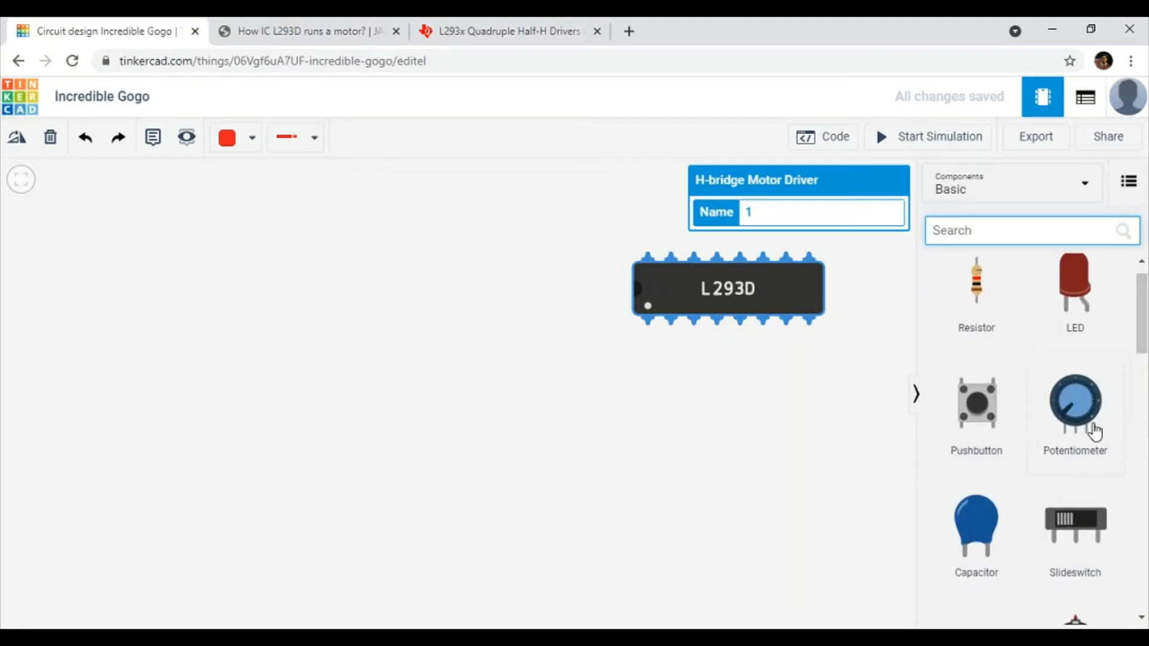
pyautogui.scroll(-3, 1145, 351)
pyautogui.scroll(-1, 810, 442)
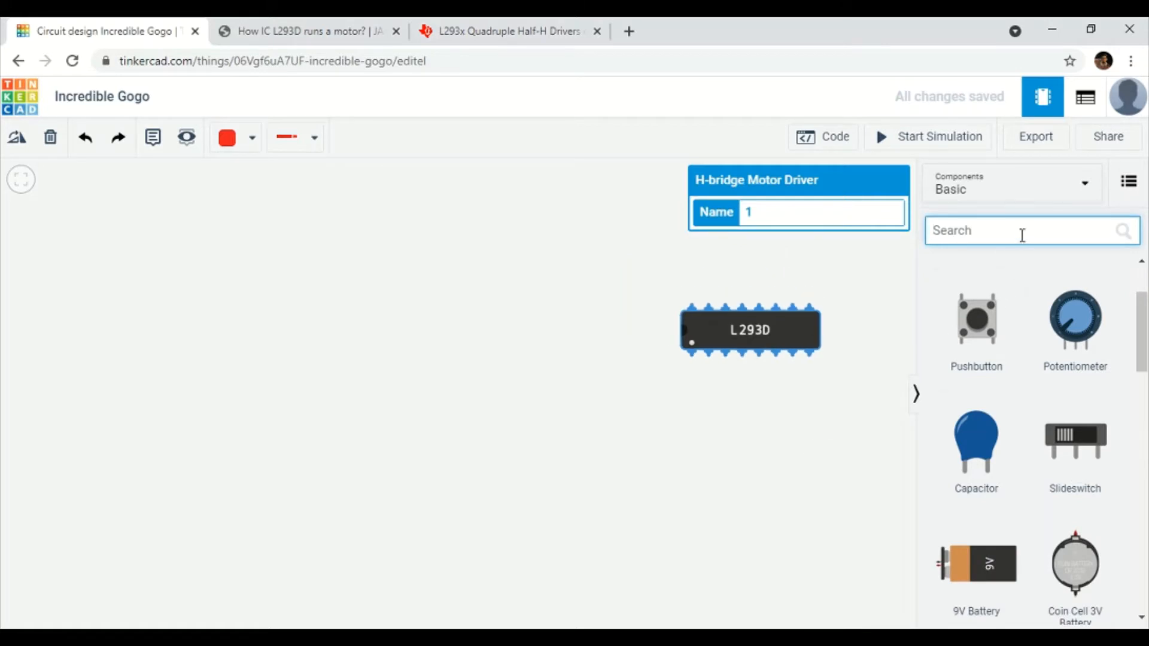
pyautogui.scroll(-5, 1039, 407)
pyautogui.moveTo(1083, 372); pyautogui.dragTo(353, 395)
pyautogui.moveTo(485, 412); pyautogui.dragTo(668, 387)
pyautogui.moveTo(735, 357); pyautogui.dragTo(706, 366)
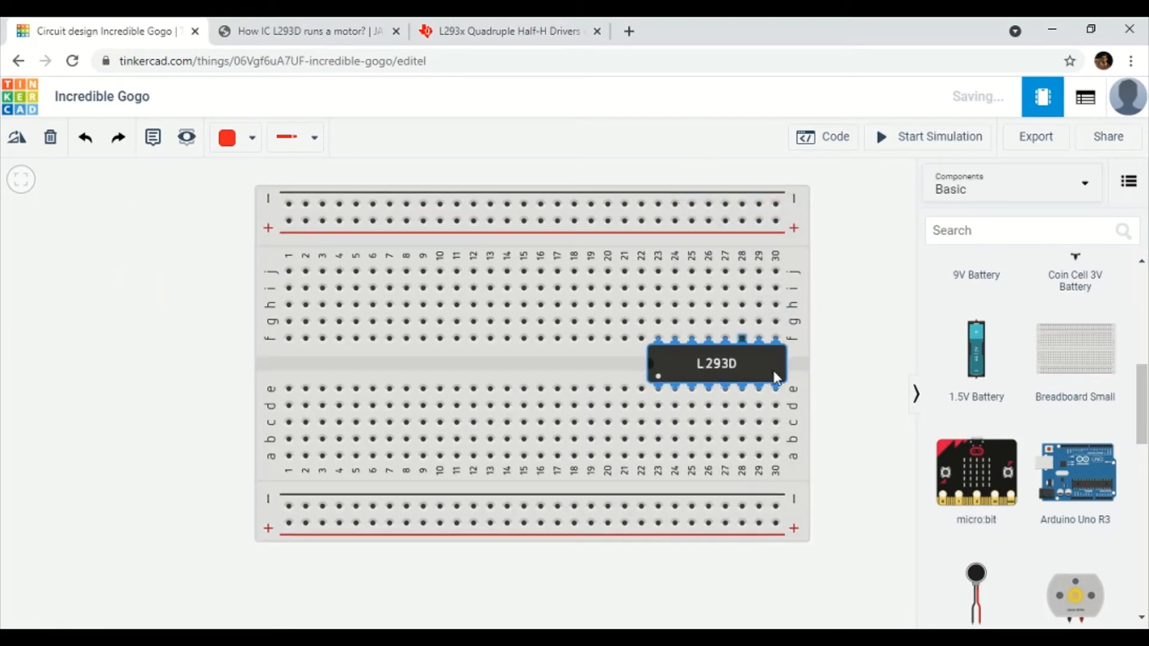
# Reseat the L293D across the breadboard's centre gap so its pins span columns 23–30.
pyautogui.click(859, 359)
pyautogui.moveTo(769, 367); pyautogui.dragTo(739, 316)
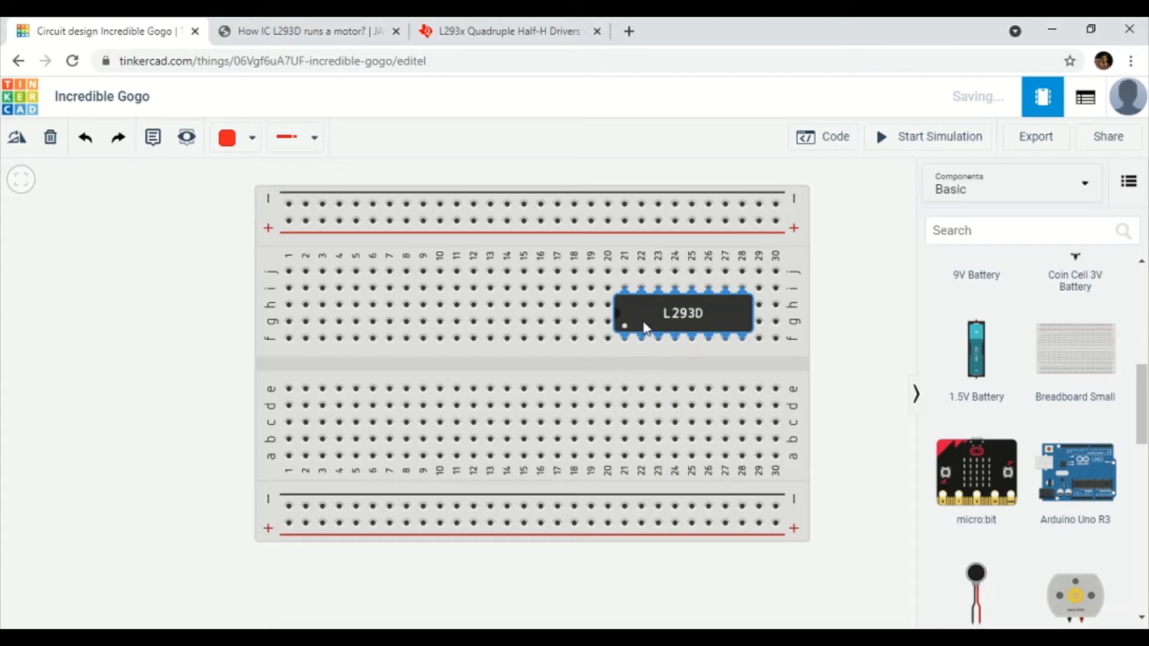
pyautogui.moveTo(645, 322); pyautogui.dragTo(609, 371)
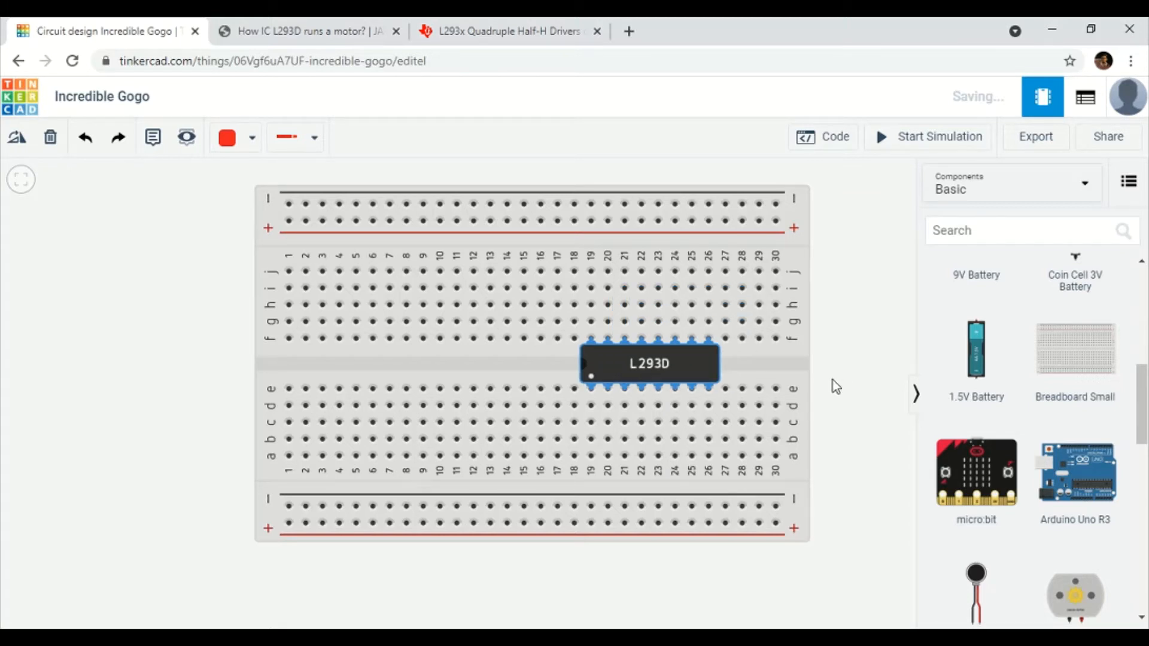
pyautogui.moveTo(718, 371); pyautogui.dragTo(764, 373)
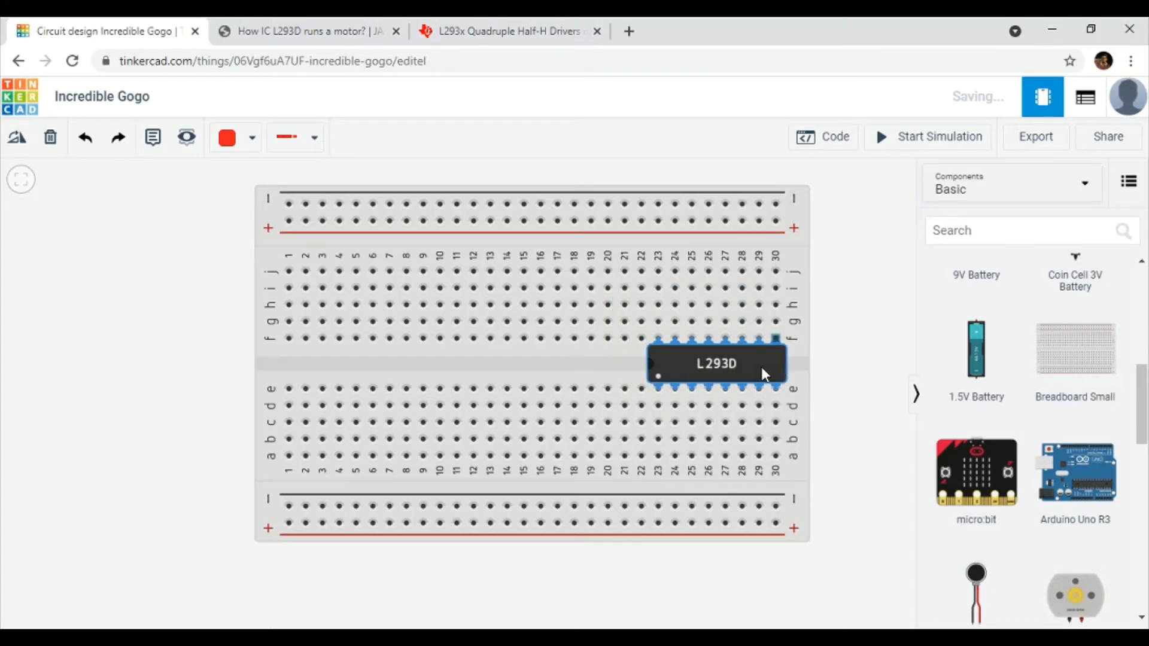
pyautogui.click(837, 353)
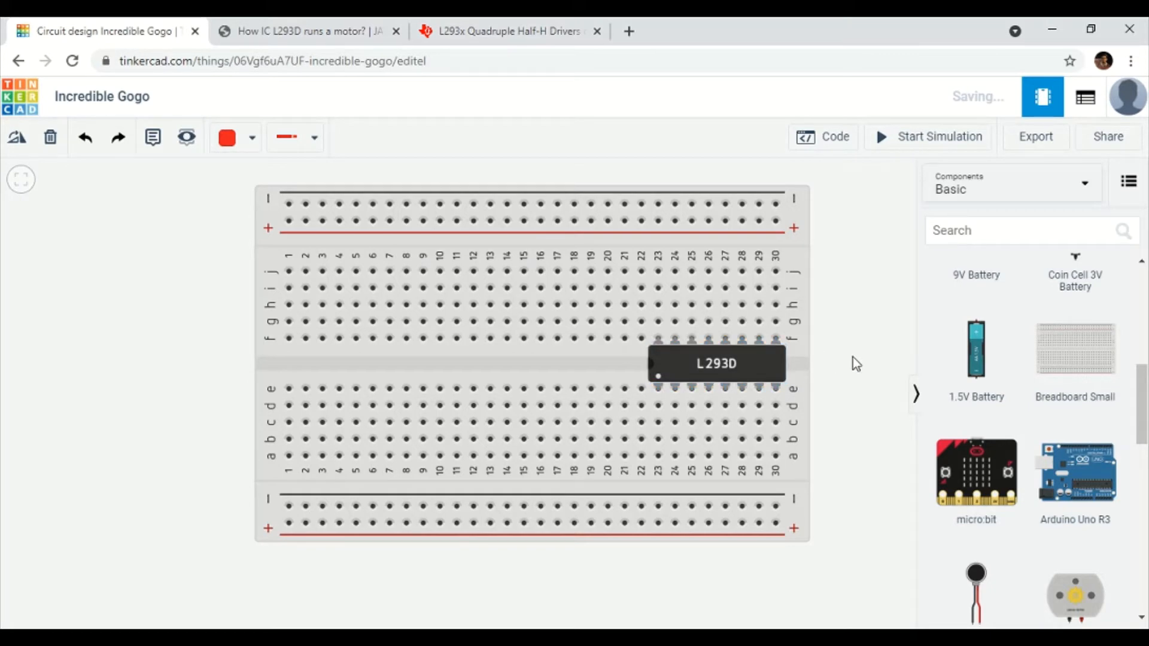
# Add an Arduino Uno R3 rotated 90° upright left of the breadboard, starting a wire at 5V.
pyautogui.click(123, 376)
pyautogui.scroll(-3, 448, 529)
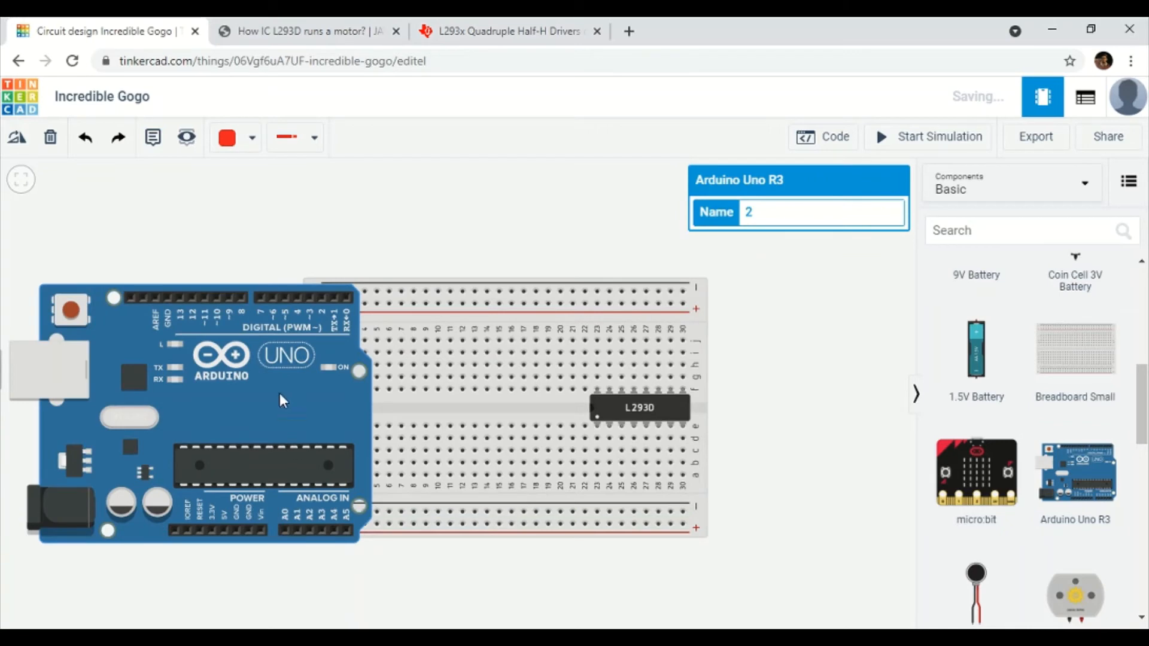
pyautogui.click(17, 137)
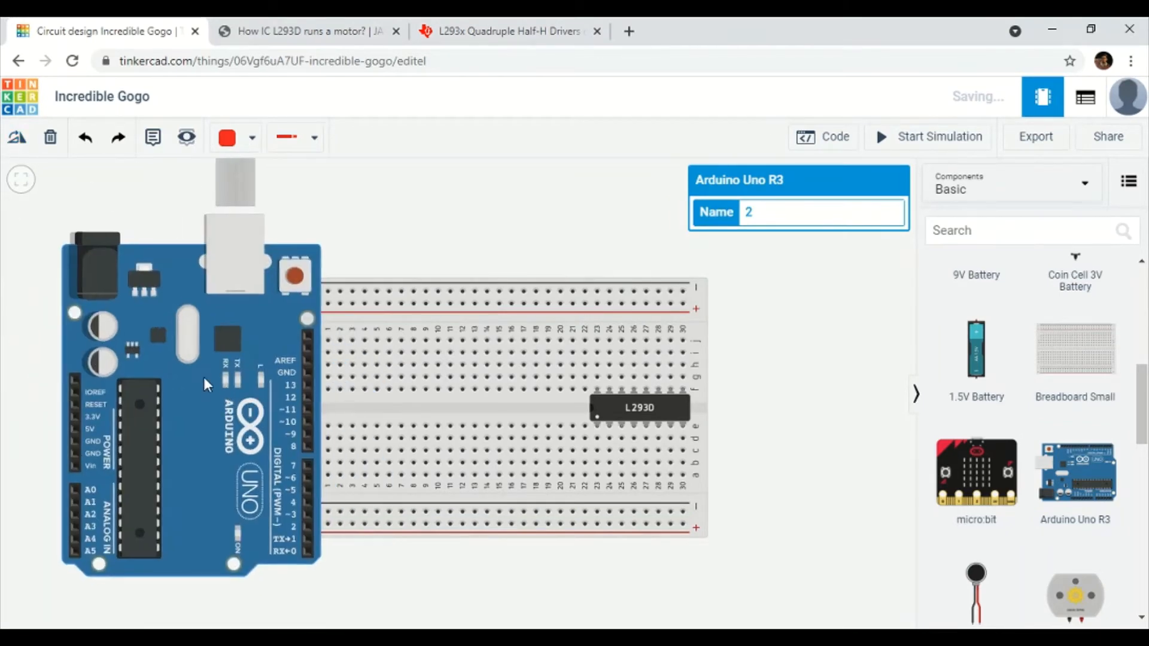
pyautogui.moveTo(203, 377); pyautogui.dragTo(189, 368)
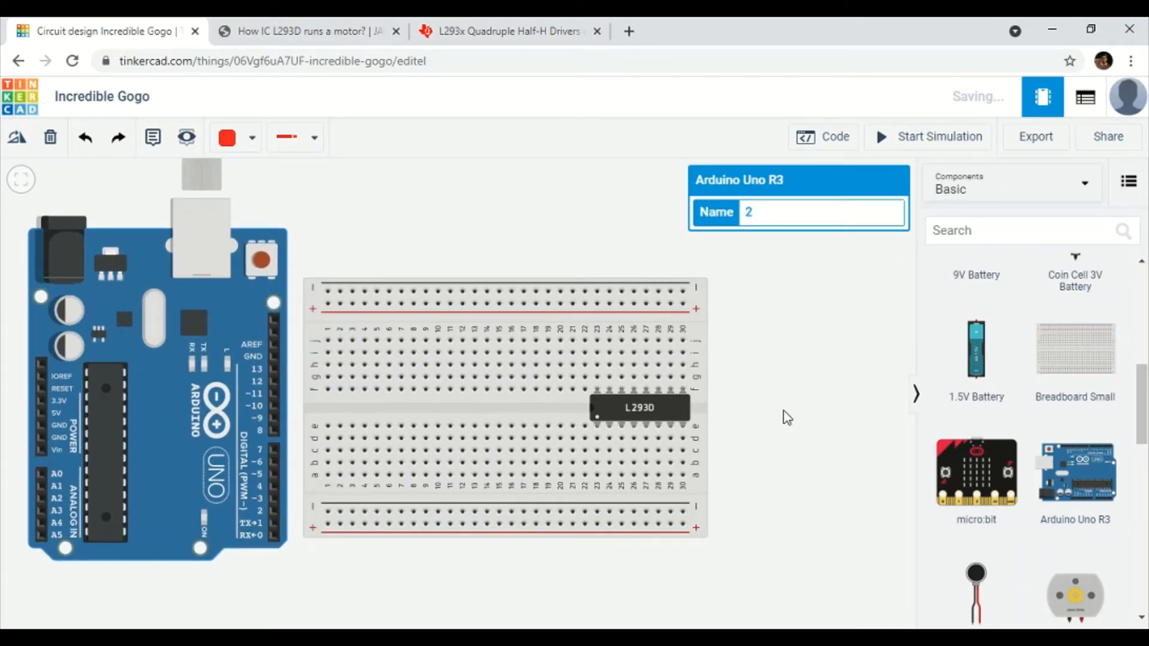
pyautogui.scroll(1, 783, 411)
pyautogui.moveTo(766, 417); pyautogui.dragTo(823, 408)
pyautogui.scroll(-1, 800, 431)
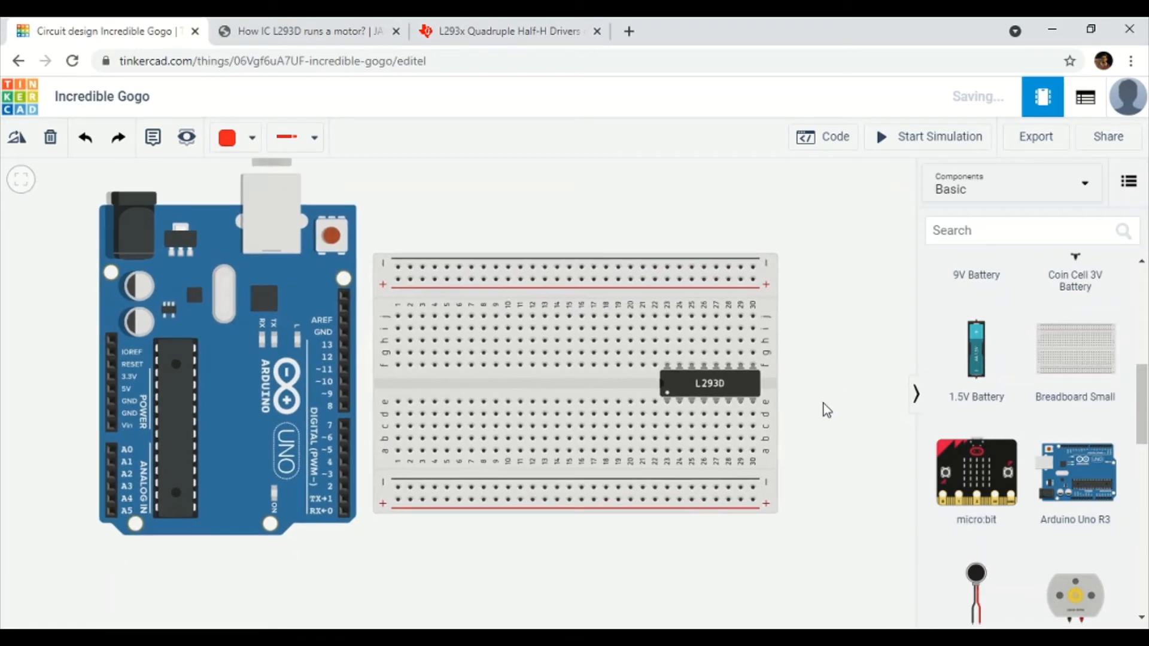
pyautogui.click(113, 388)
# Route a wire from the Arduino's 5V pin to the breadboard's lower + rail.
pyautogui.click(70, 391)
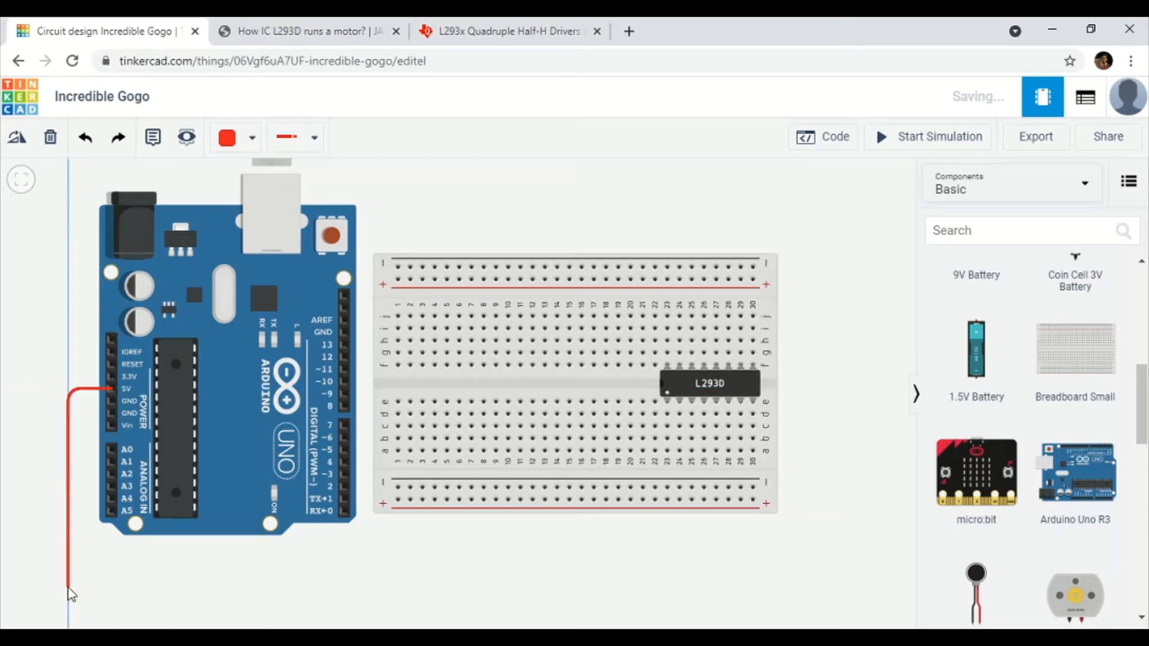
pyautogui.click(68, 585)
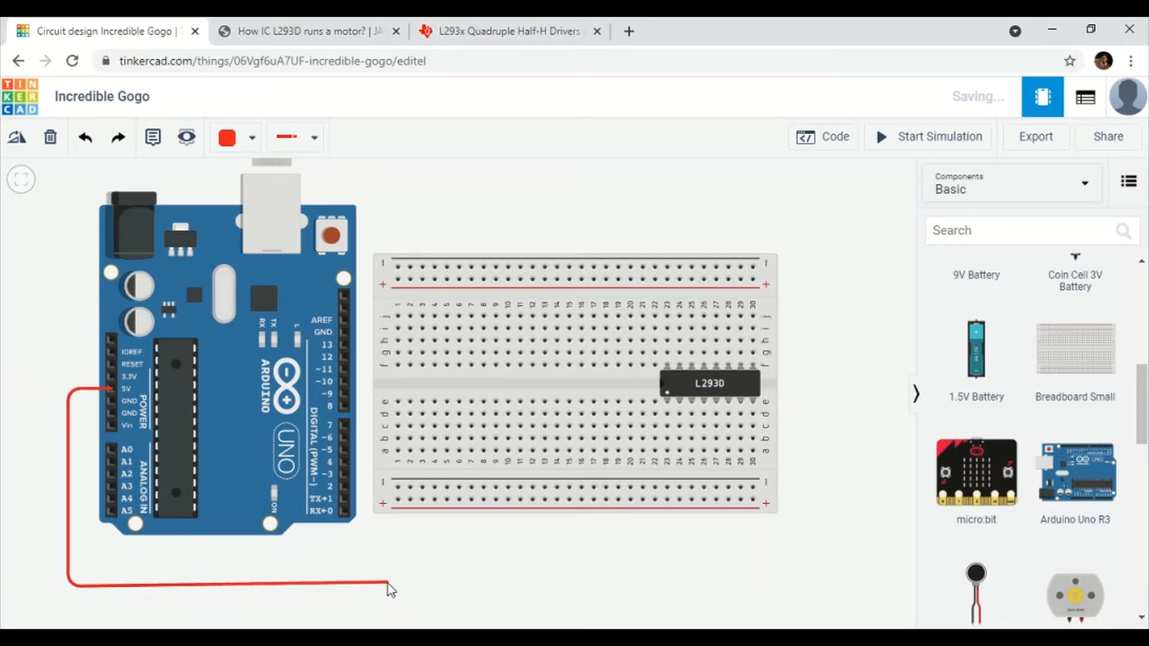
pyautogui.click(387, 583)
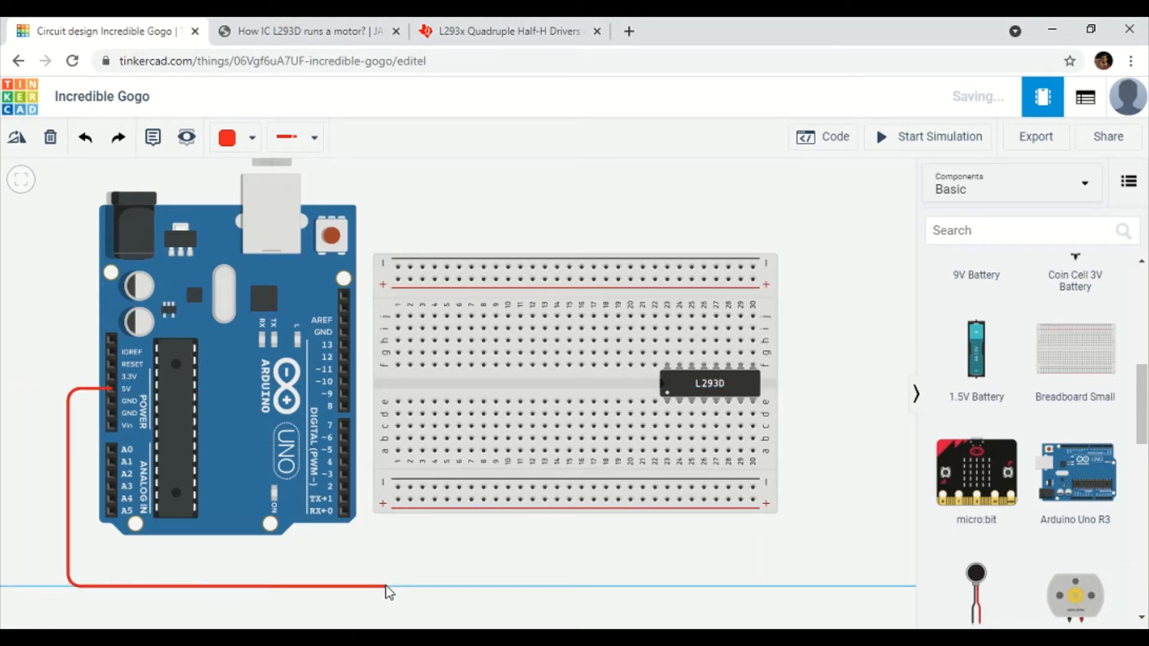
pyautogui.click(394, 500)
pyautogui.moveTo(383, 586); pyautogui.dragTo(392, 586)
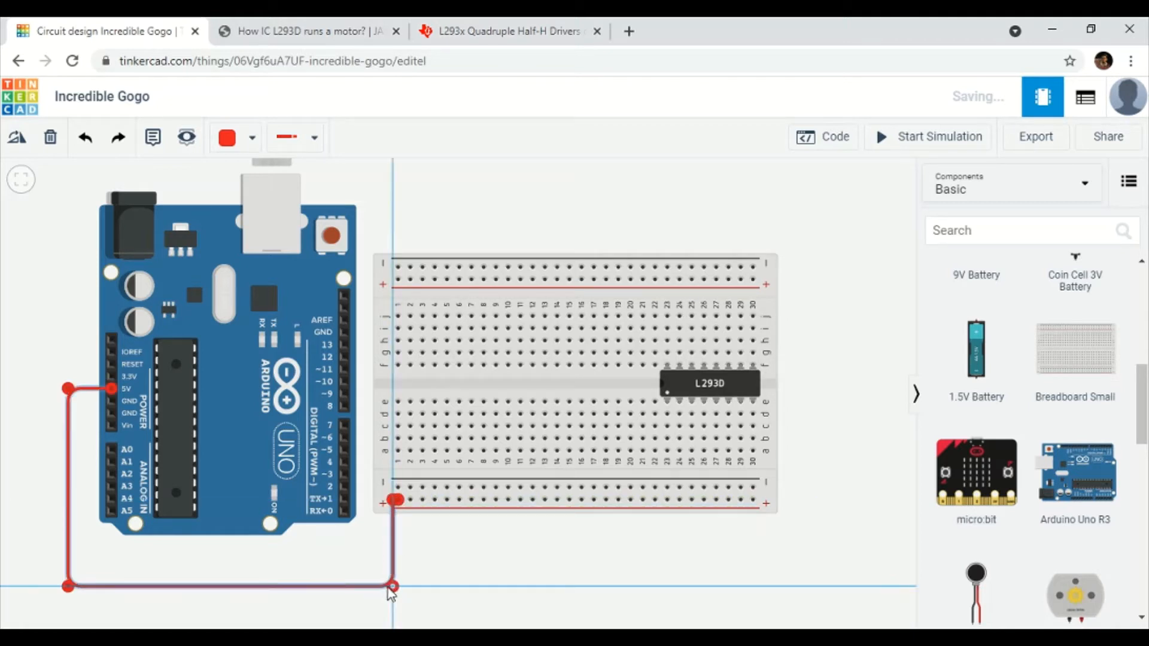
pyautogui.click(402, 556)
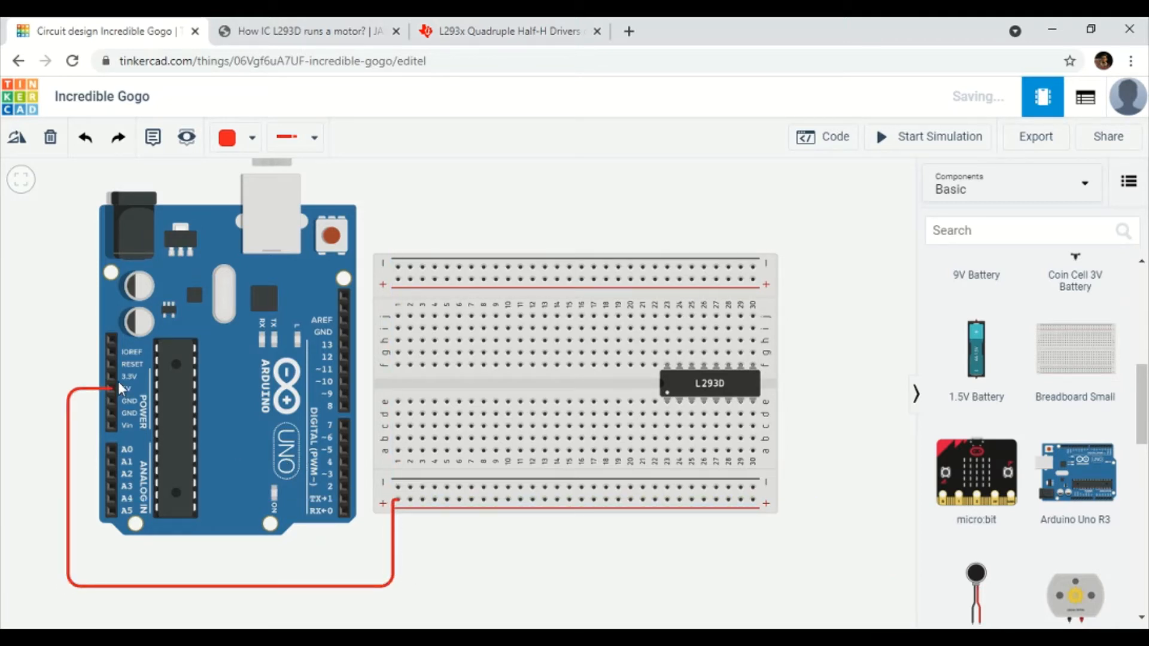
# Run a black ground wire from Arduino GND to the lower − rail, then begin a rail link wire.
pyautogui.click(110, 403)
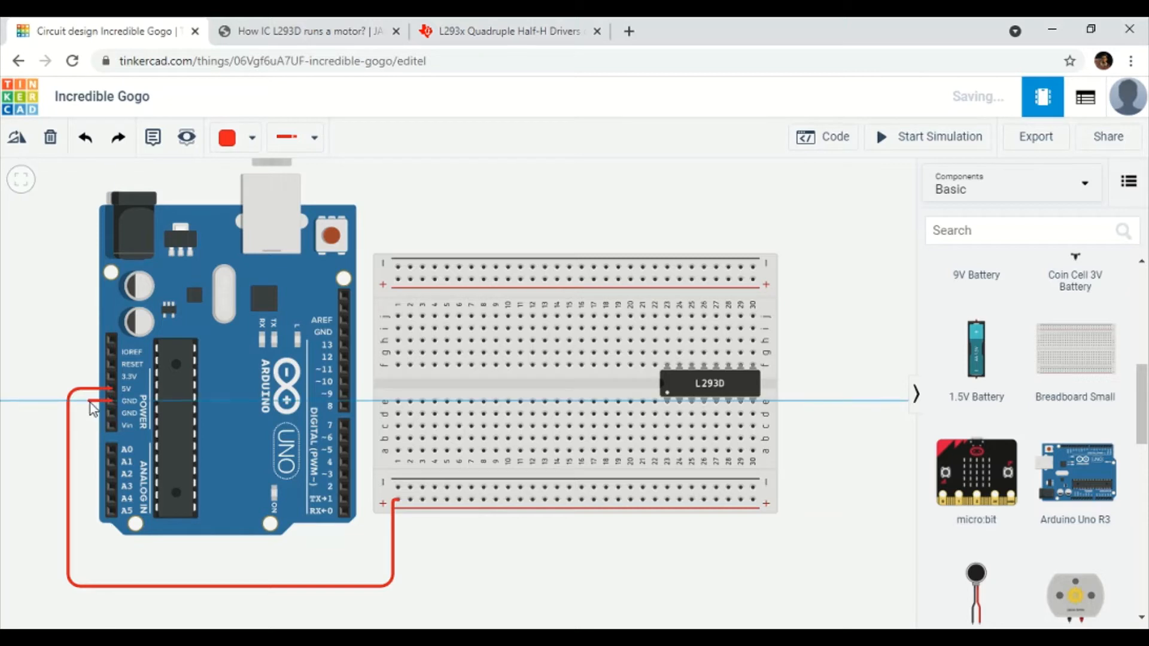
pyautogui.click(89, 403)
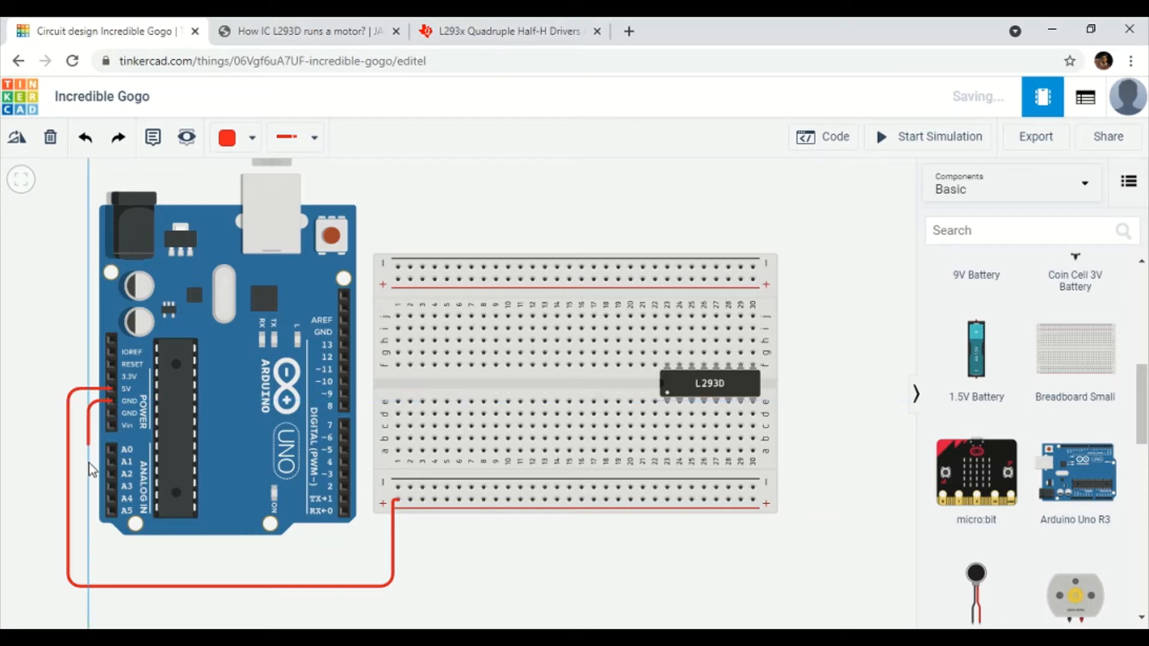
pyautogui.click(90, 552)
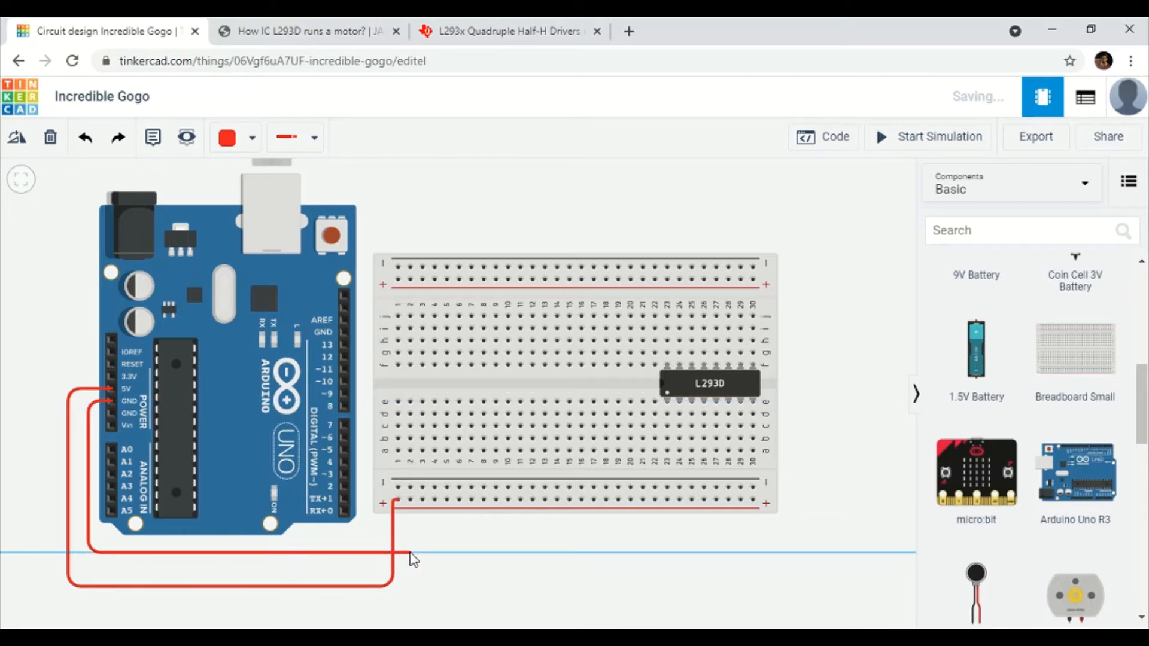
pyautogui.click(363, 550)
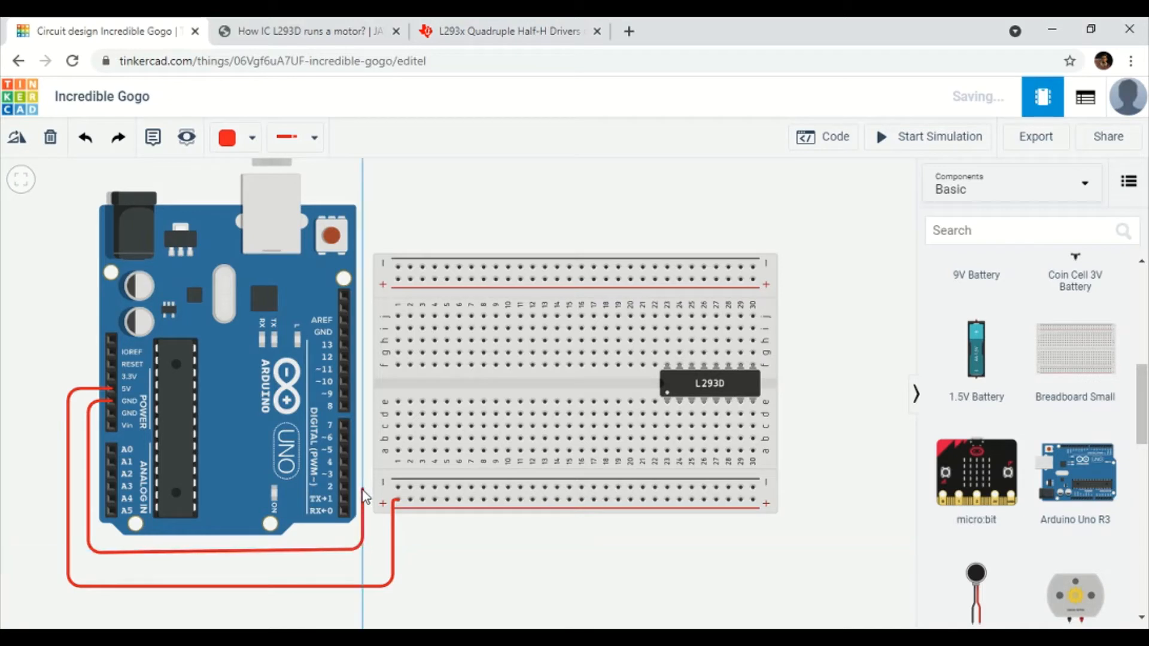
pyautogui.click(398, 488)
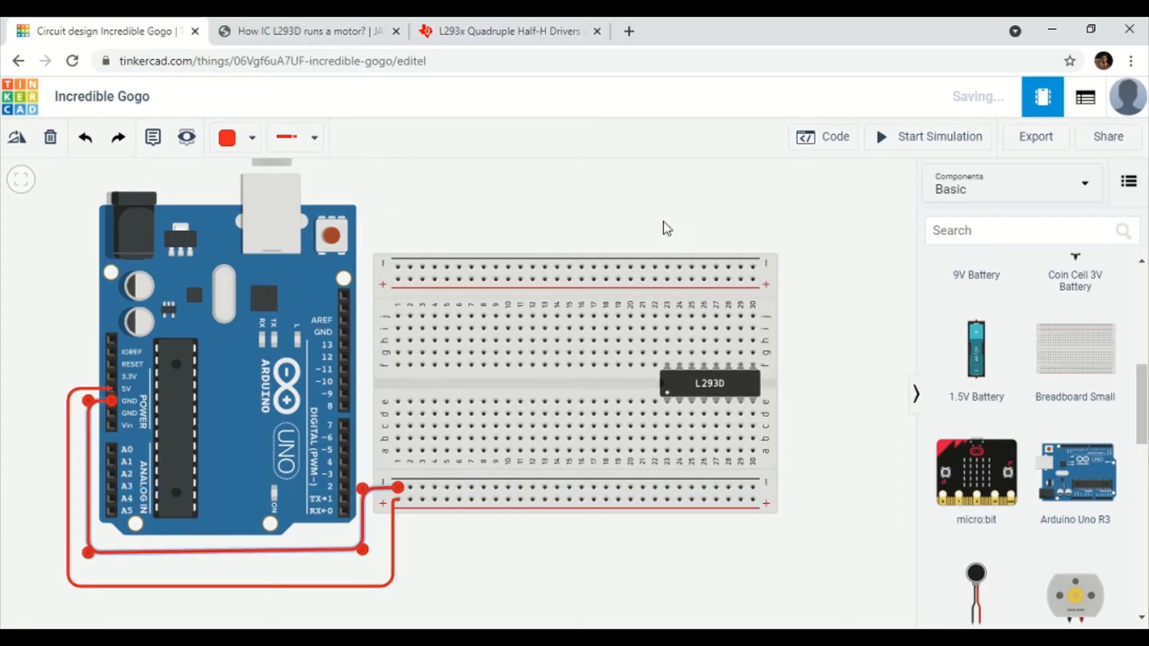
pyautogui.click(227, 139)
pyautogui.click(237, 198)
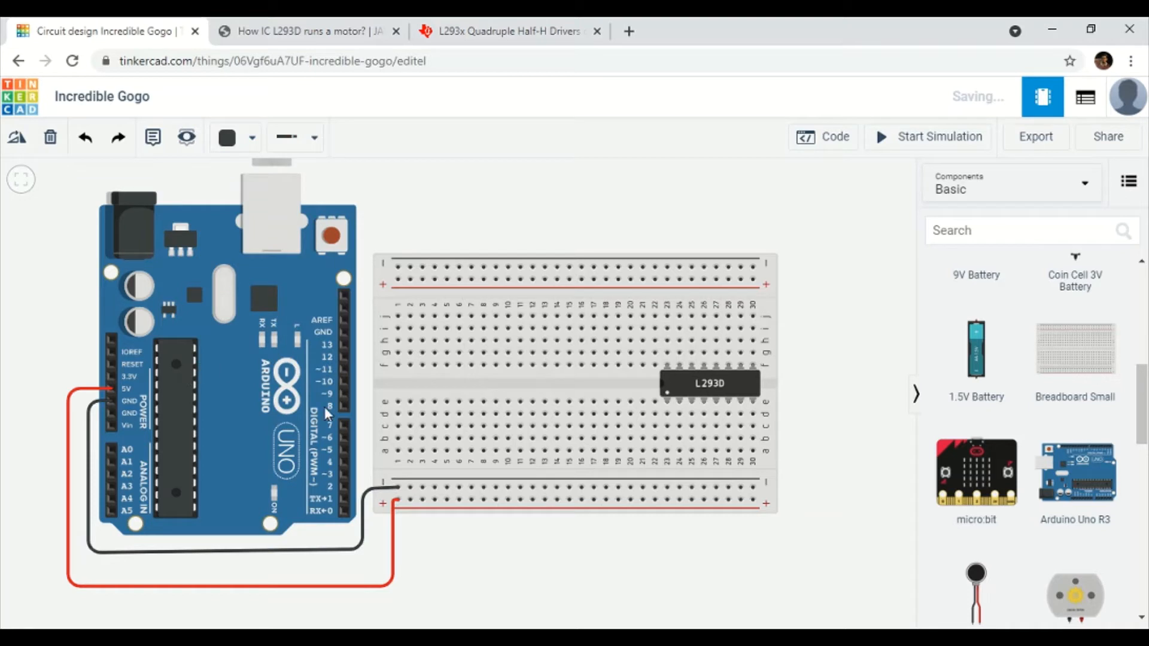
pyautogui.click(752, 499)
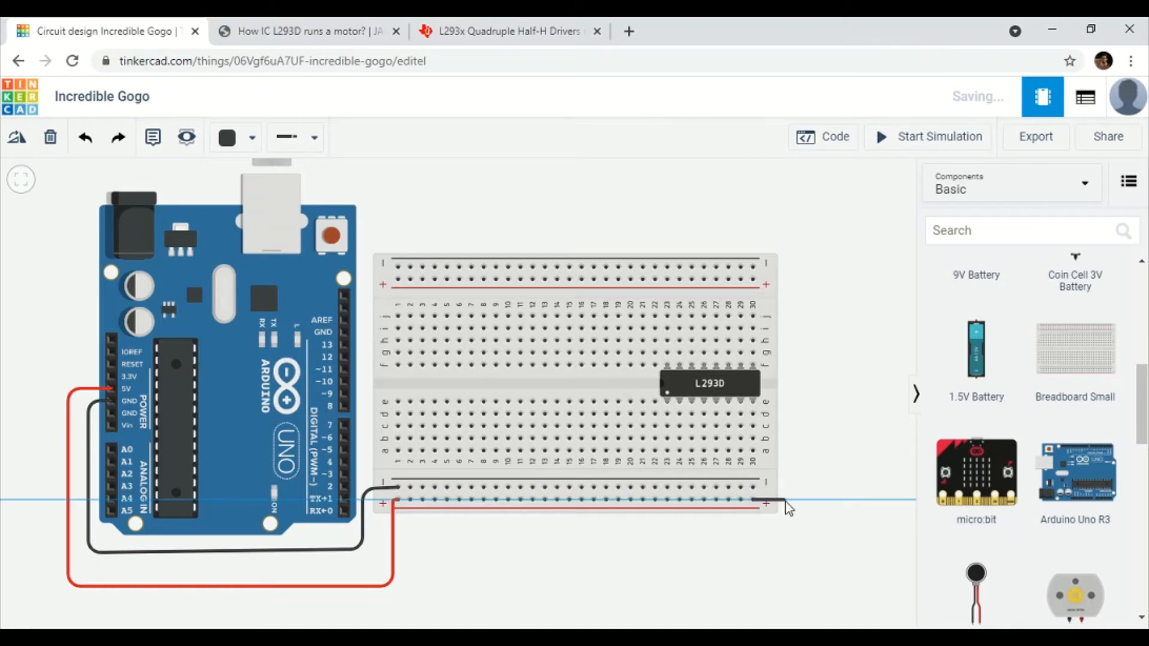
pyautogui.click(790, 499)
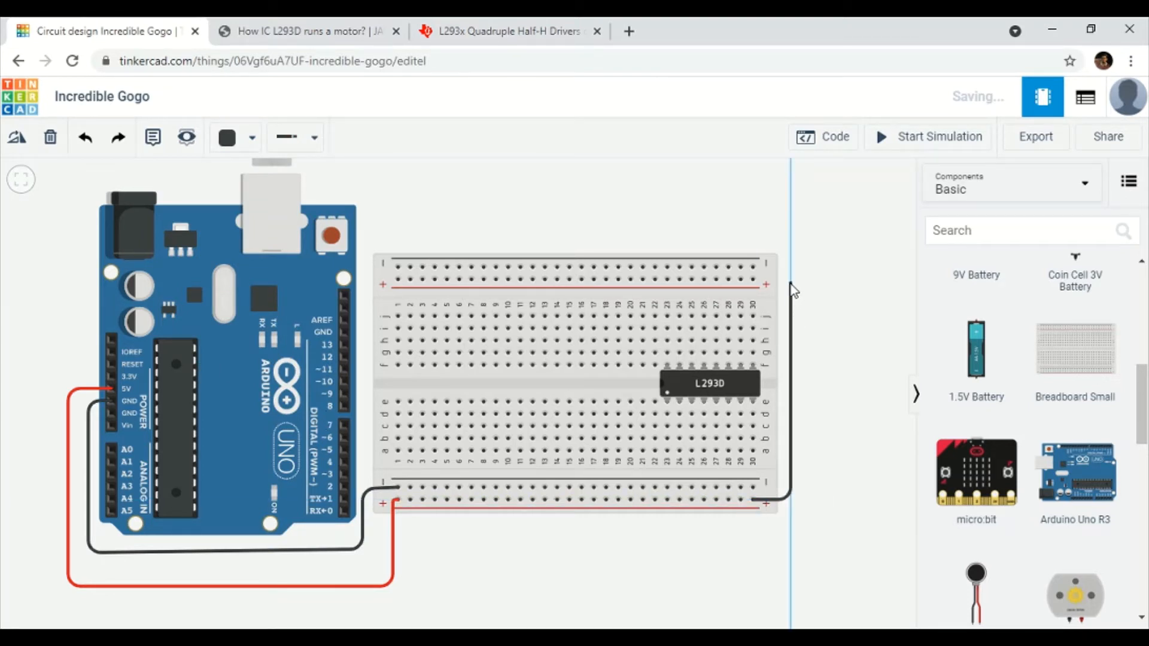
# Connect the lower and upper + rails around the breadboard's right end with a red wire.
pyautogui.click(791, 278)
pyautogui.click(752, 279)
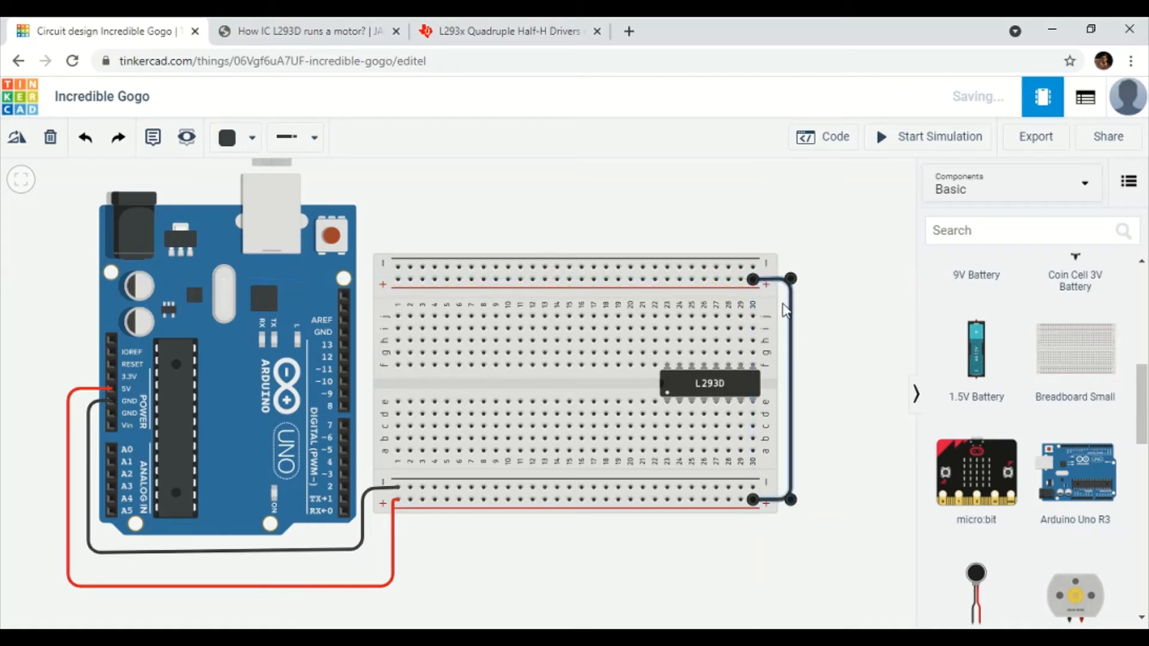
pyautogui.click(227, 139)
pyautogui.click(257, 220)
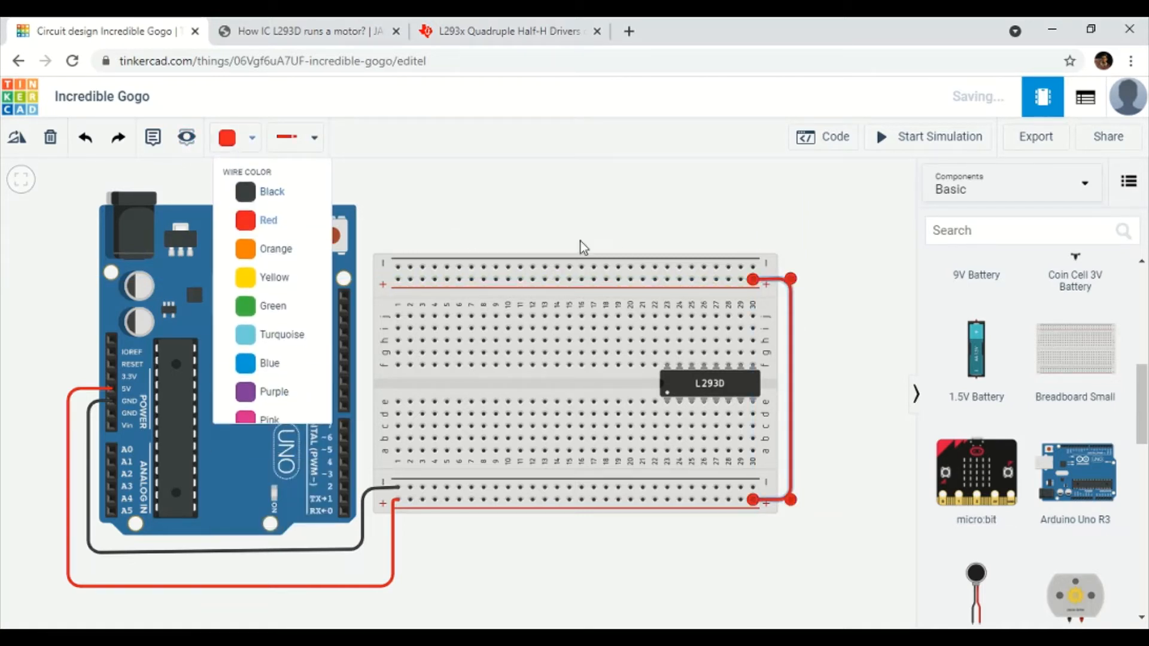
pyautogui.click(584, 247)
# Link the upper − rail to the lower − rail with a black wire.
pyautogui.click(752, 267)
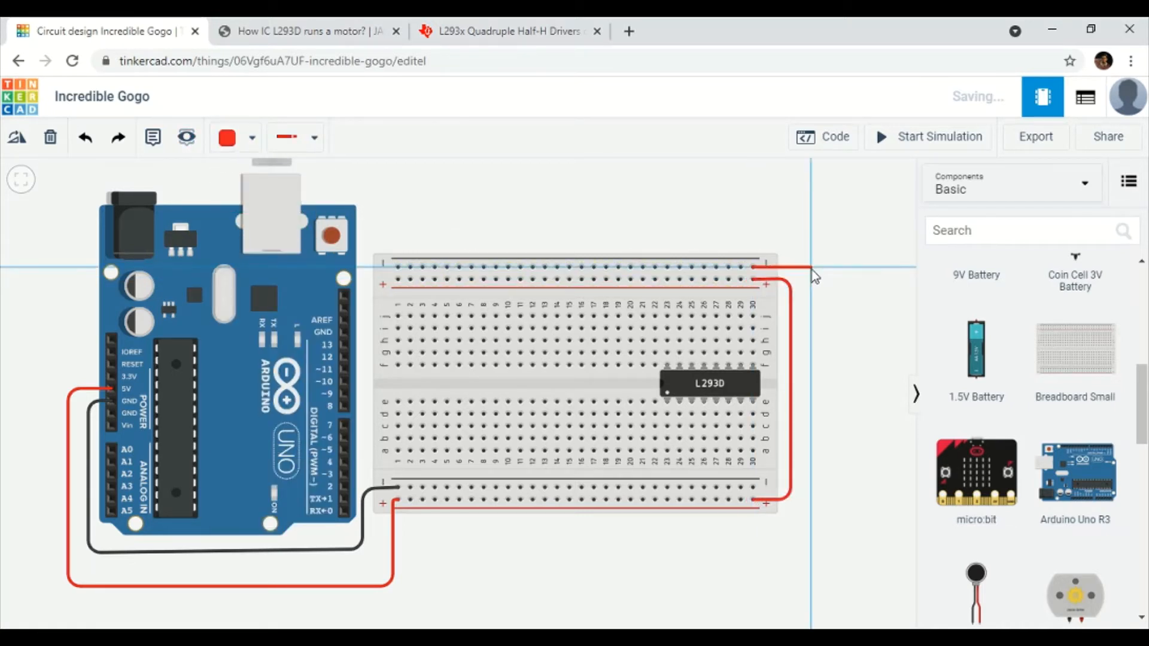
pyautogui.click(811, 268)
pyautogui.click(811, 483)
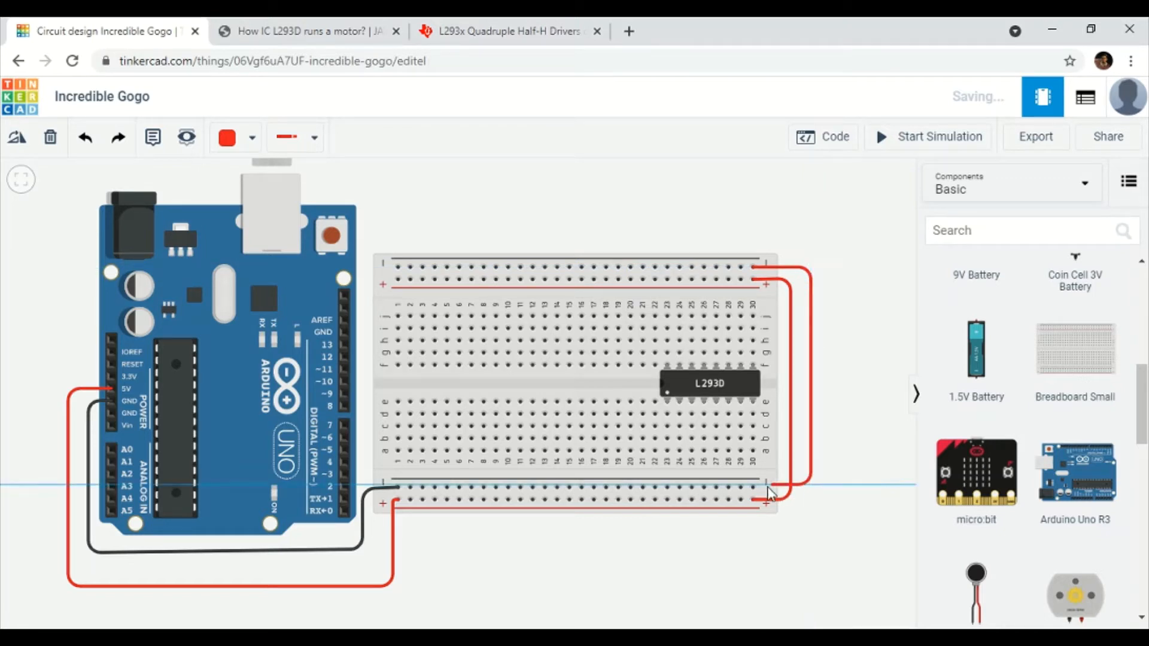
pyautogui.click(752, 487)
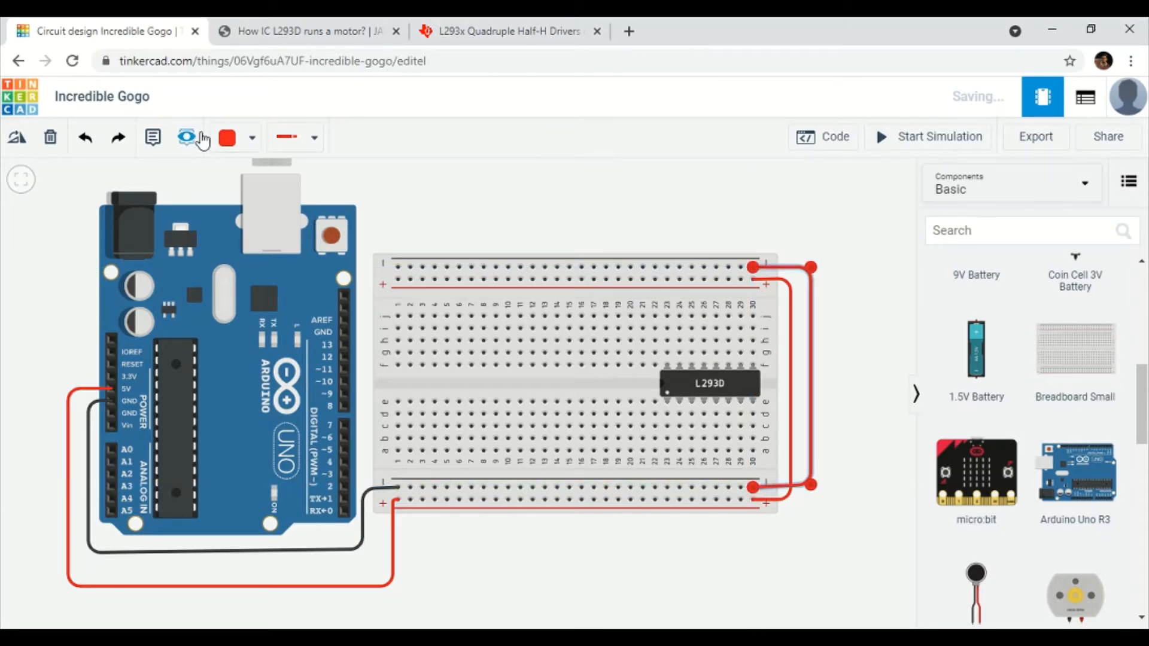
pyautogui.click(245, 139)
pyautogui.click(267, 189)
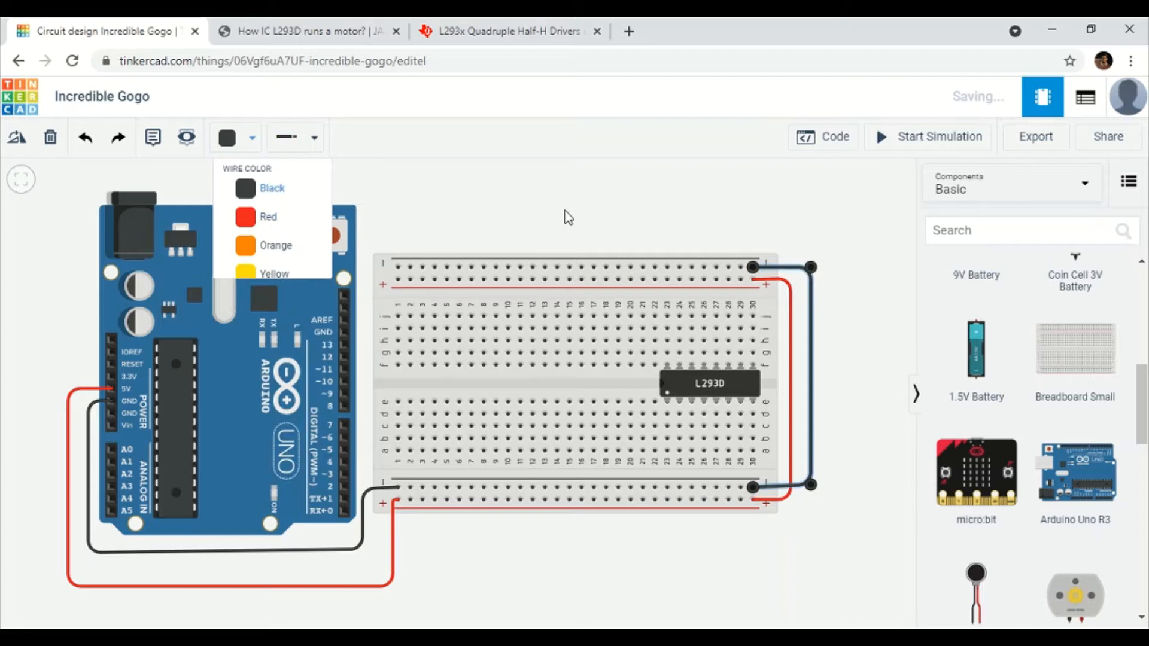
pyautogui.click(610, 225)
pyautogui.moveTo(741, 214); pyautogui.dragTo(684, 211)
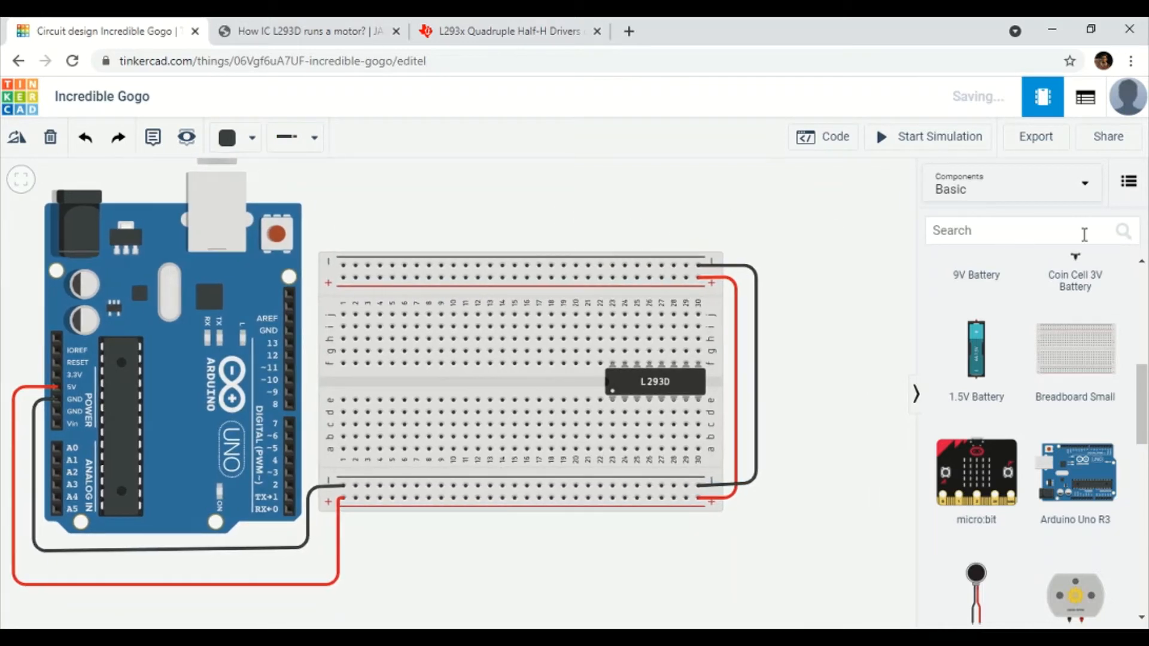
# Place a 9V battery right of the breadboard, then bring up the L293x datasheet page.
pyautogui.scroll(-5, 1043, 406)
pyautogui.scroll(5, 1043, 407)
pyautogui.moveTo(995, 392); pyautogui.dragTo(808, 376)
pyautogui.click(808, 263)
pyautogui.moveTo(809, 264); pyautogui.dragTo(795, 249)
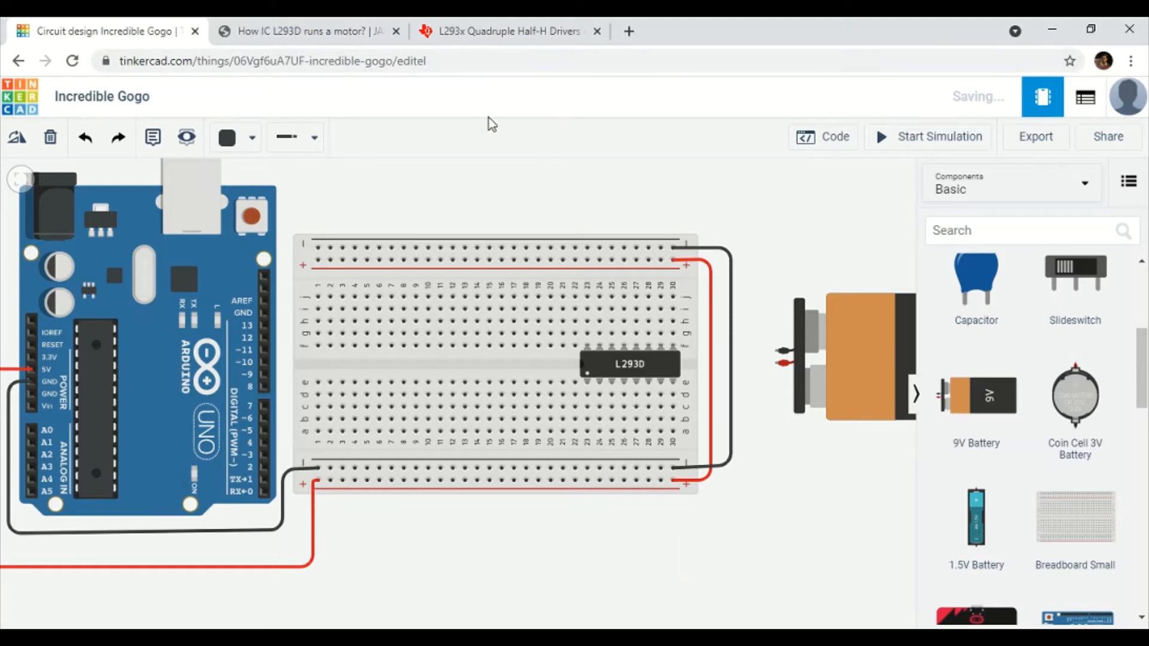
pyautogui.moveTo(848, 365); pyautogui.dragTo(842, 403)
pyautogui.click(770, 307)
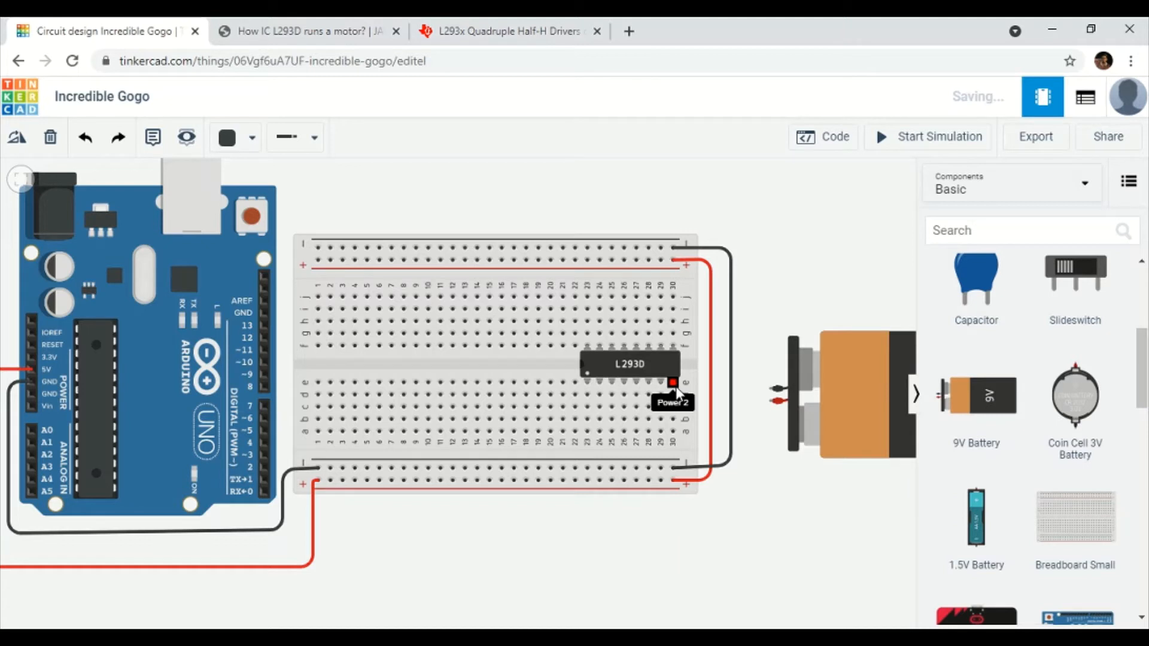
pyautogui.click(541, 25)
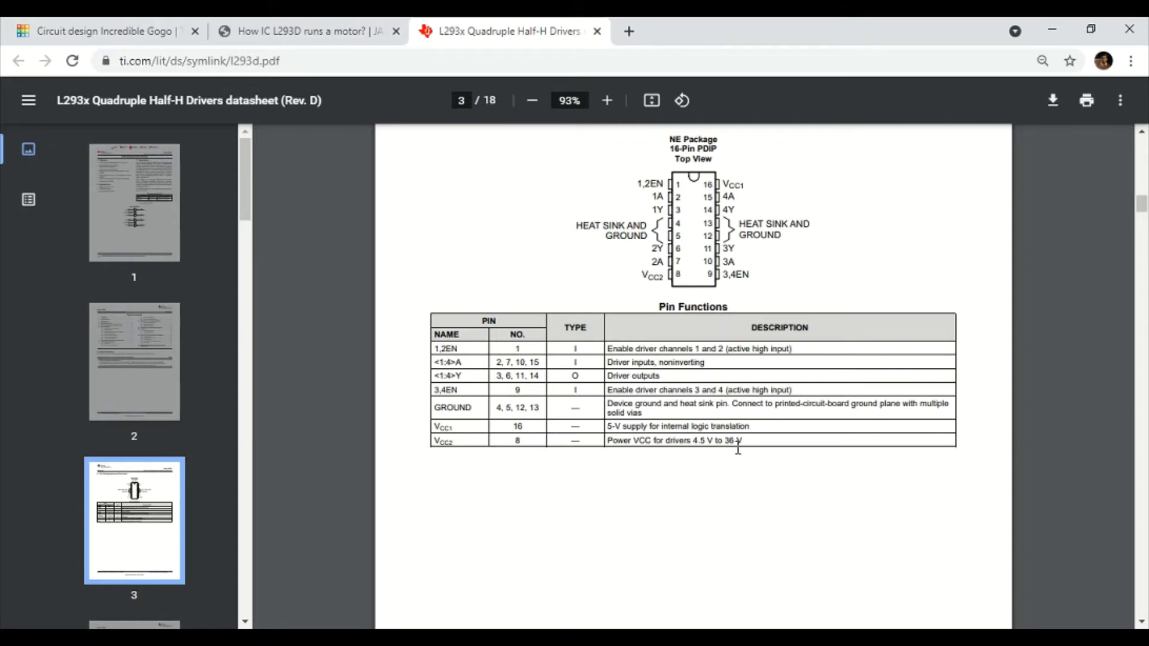
# Wire the battery's positive terminal to breadboard hole a30 with a red wire.
pyautogui.click(264, 25)
pyautogui.click(31, 25)
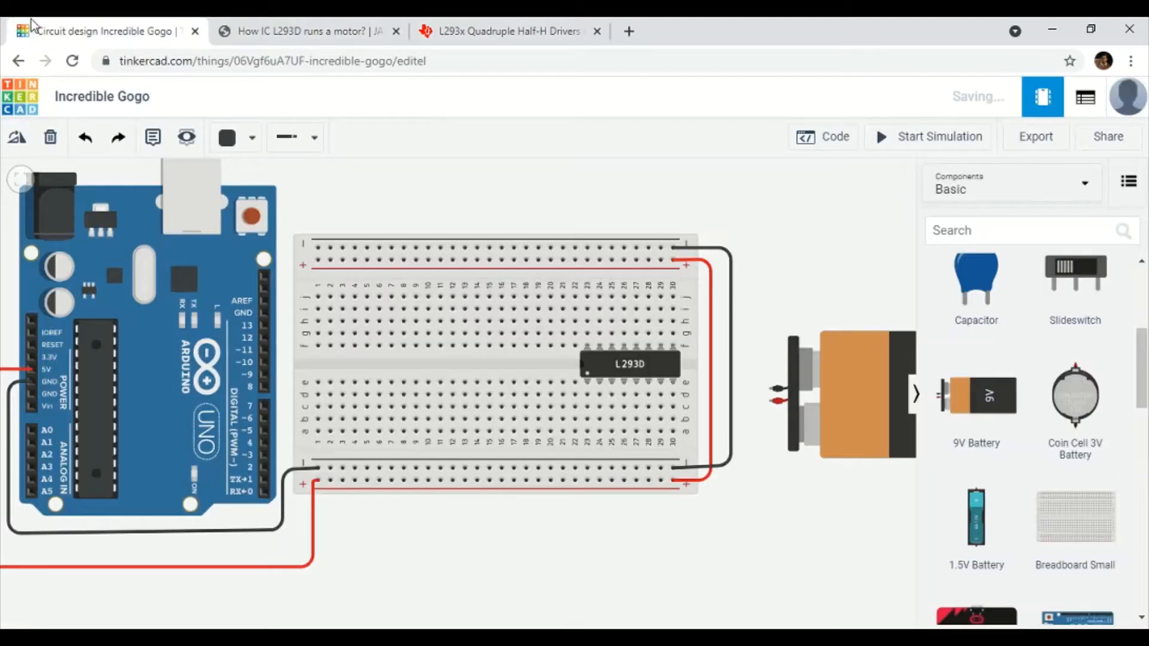
pyautogui.click(770, 406)
pyautogui.click(675, 401)
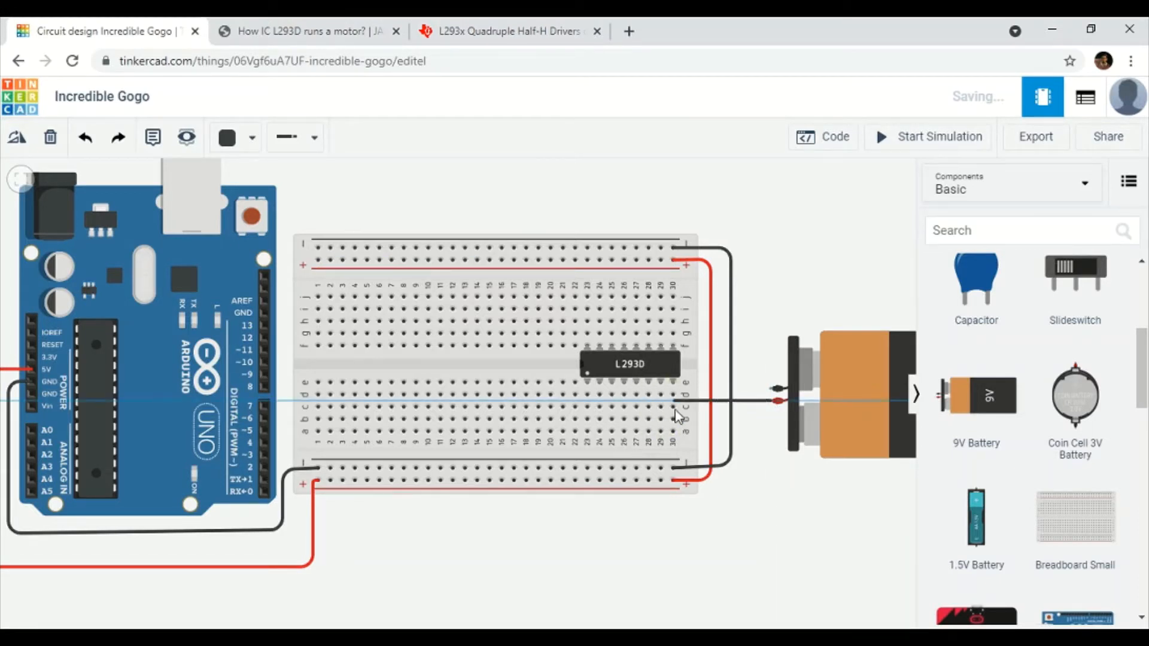
pyautogui.click(672, 431)
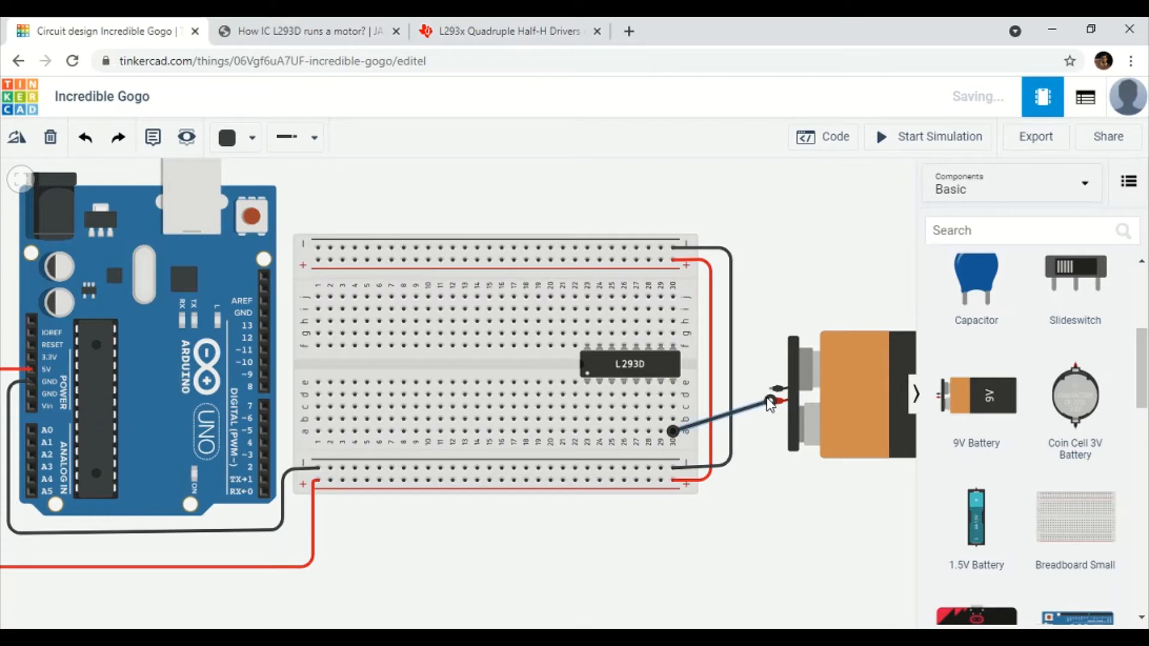
pyautogui.click(250, 138)
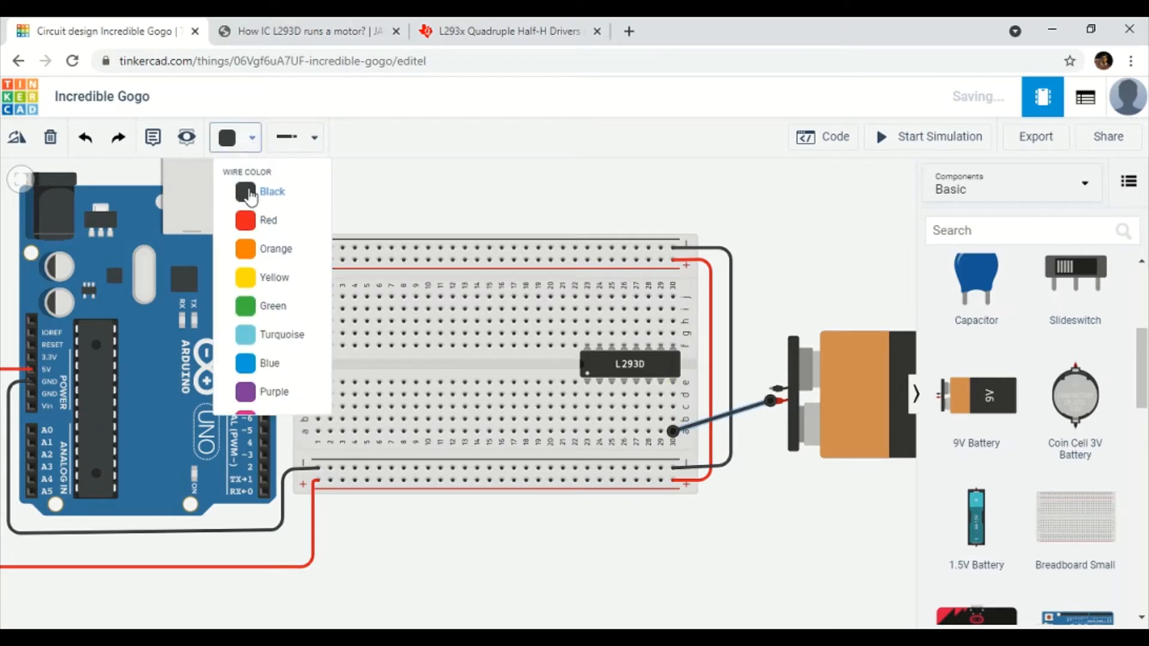
pyautogui.click(250, 227)
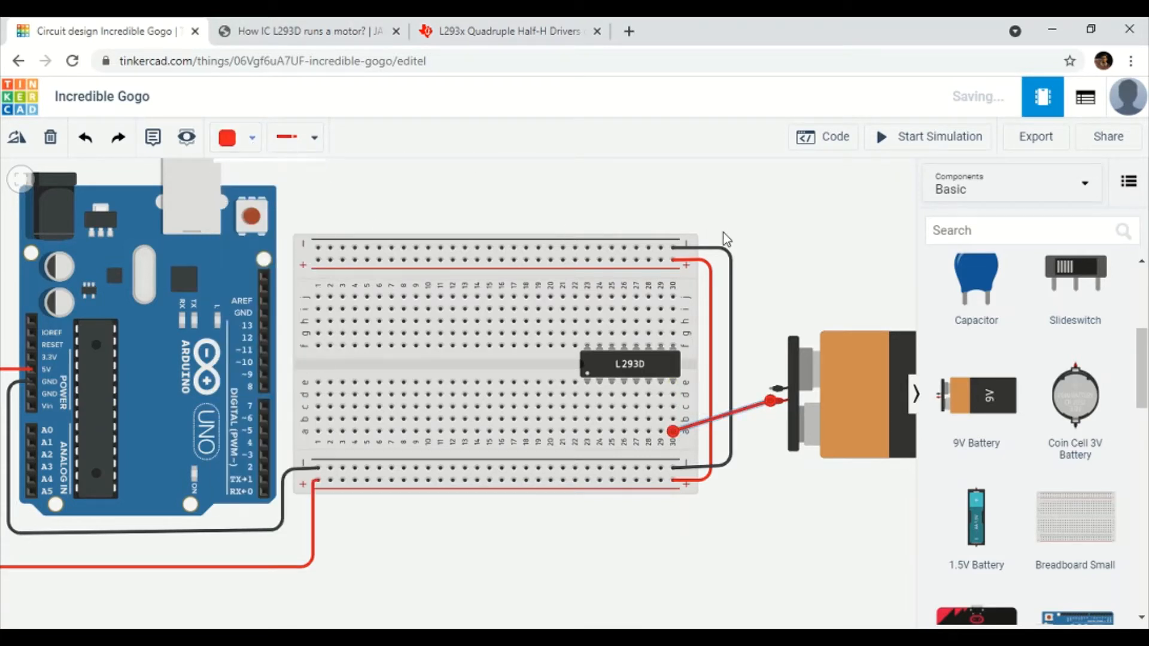
# Connect the battery's negative terminal to the lower − rail with a black wire, then view the datasheet pinout.
pyautogui.click(772, 390)
pyautogui.click(745, 389)
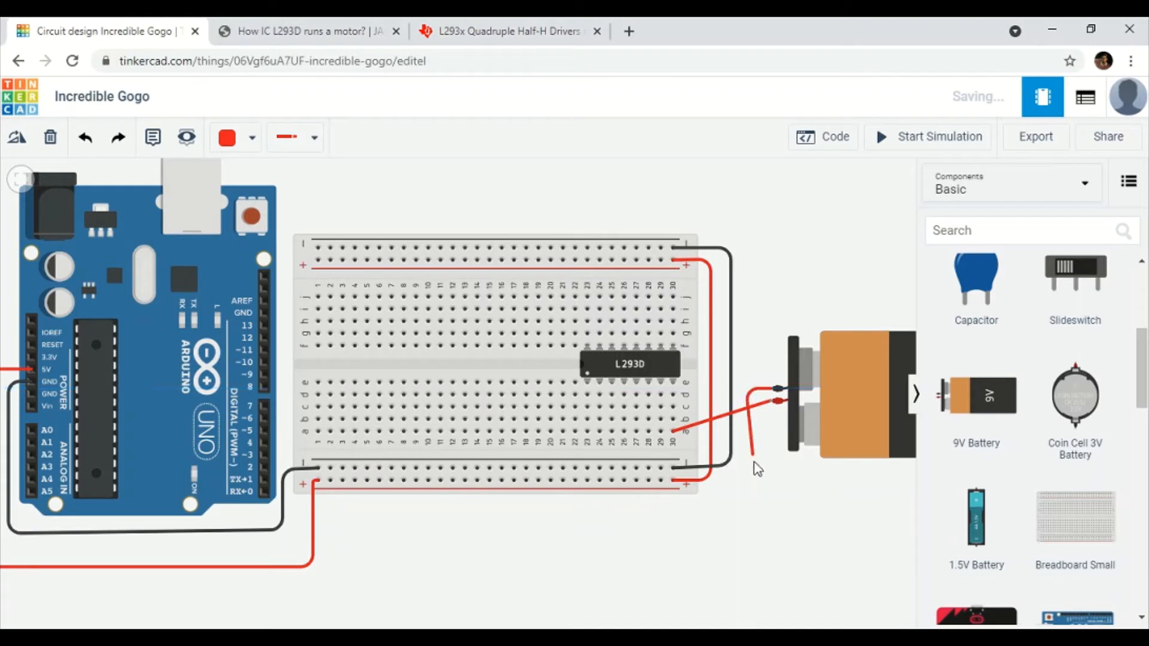
pyautogui.click(745, 469)
pyautogui.click(658, 468)
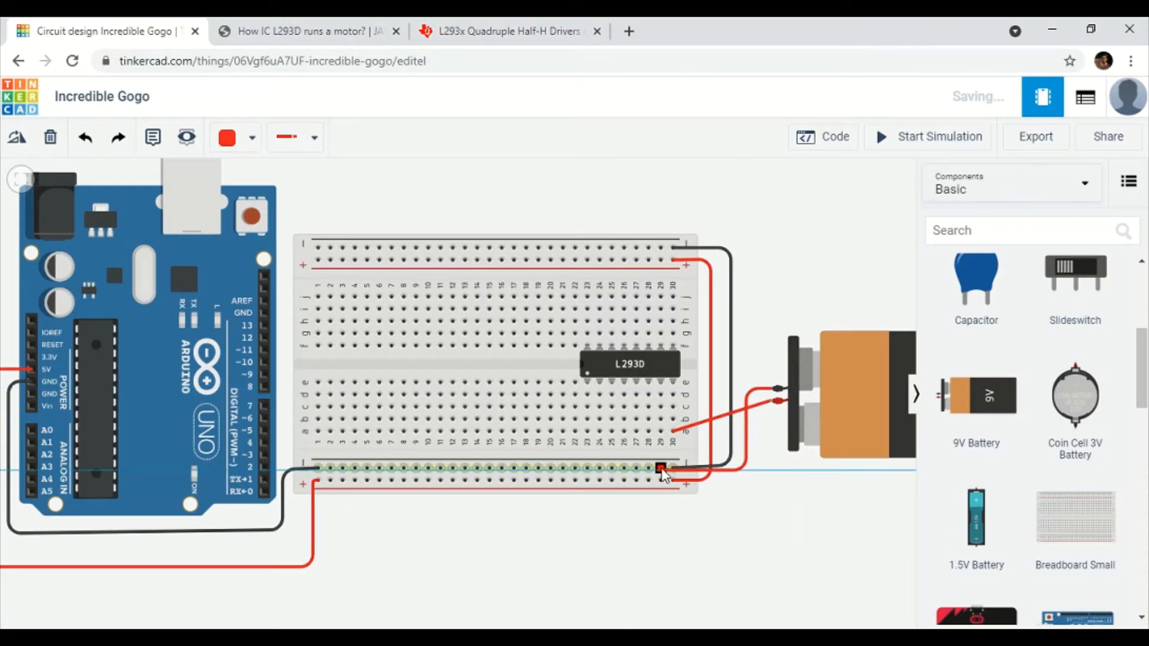
pyautogui.click(252, 138)
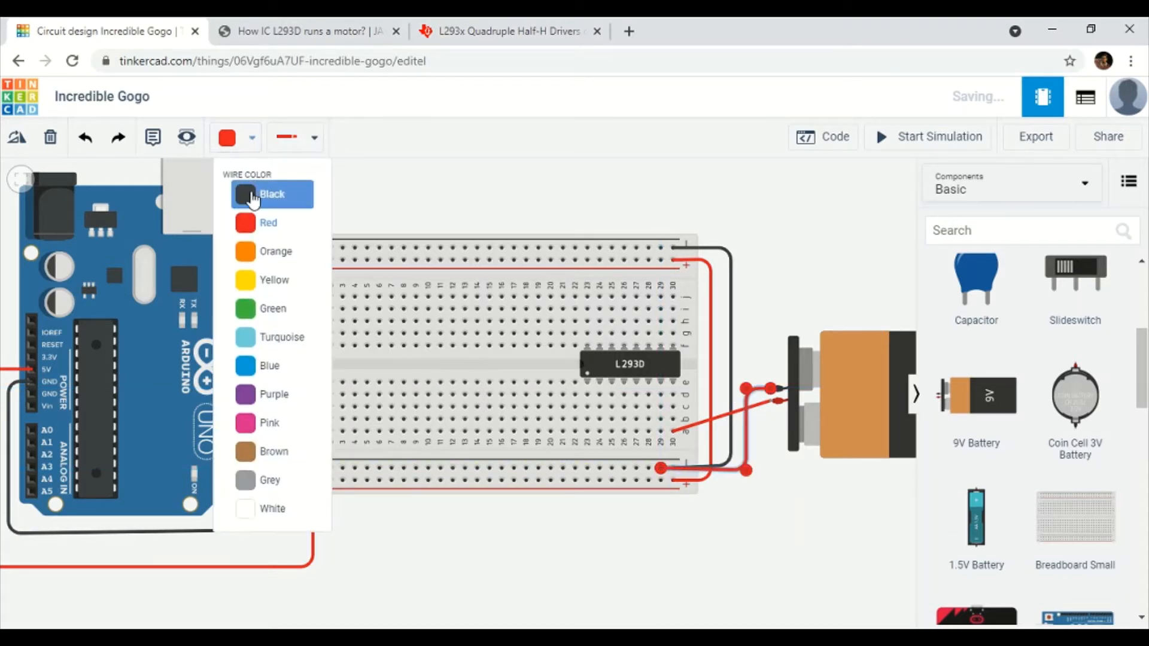
pyautogui.click(246, 192)
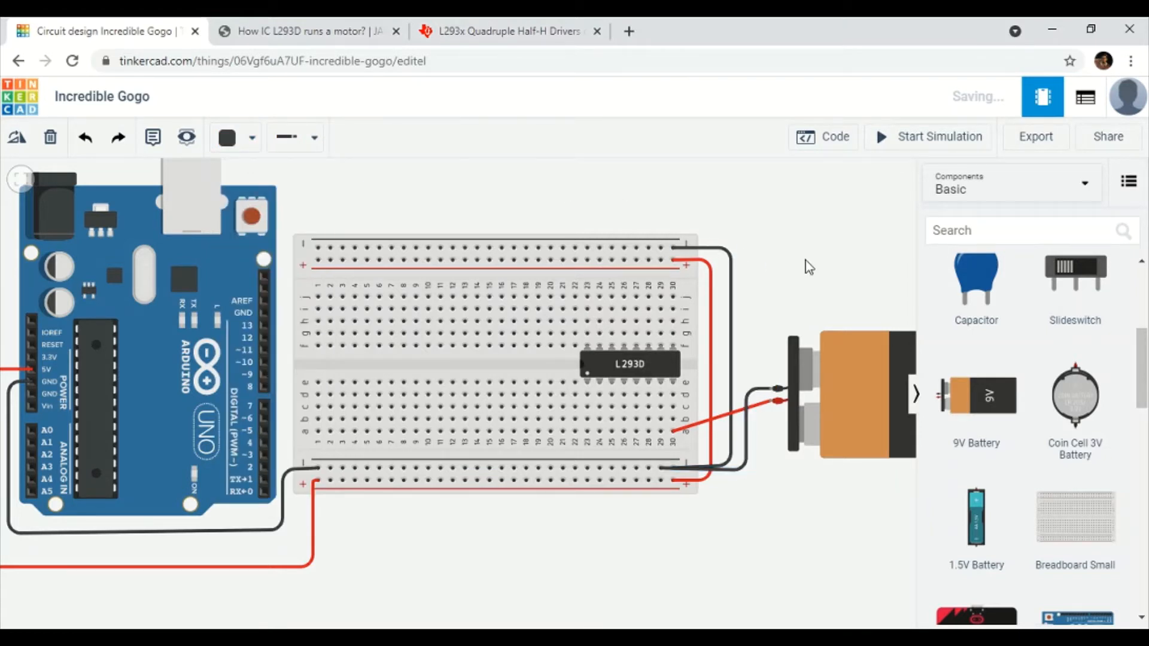
pyautogui.moveTo(809, 267); pyautogui.dragTo(782, 256)
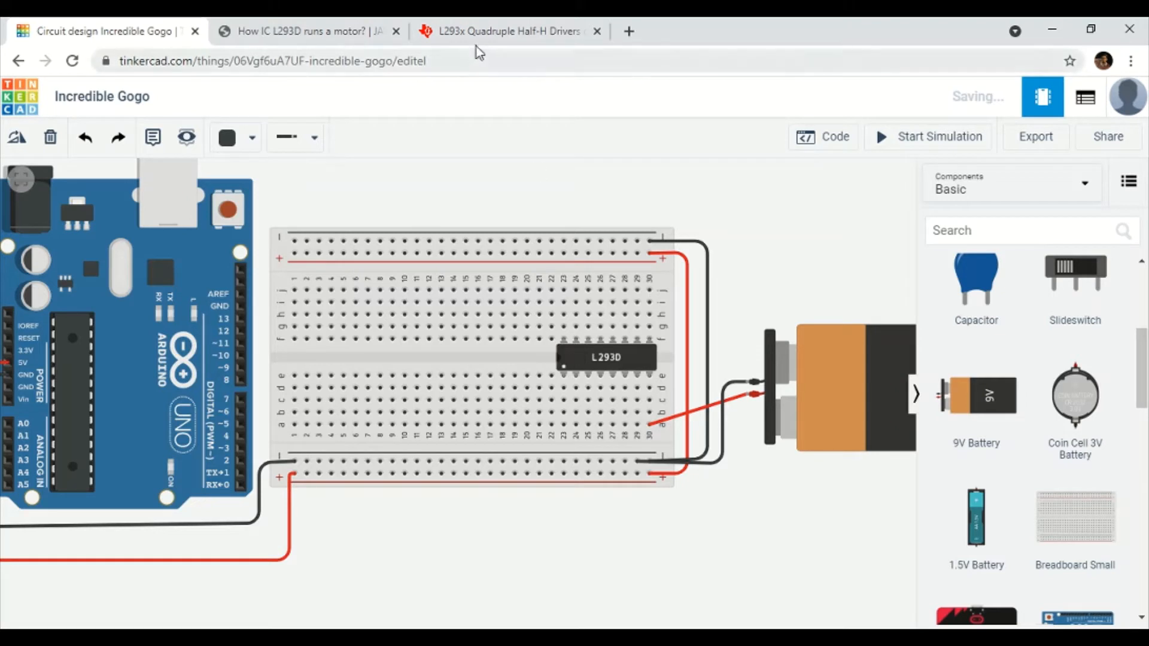
pyautogui.click(479, 21)
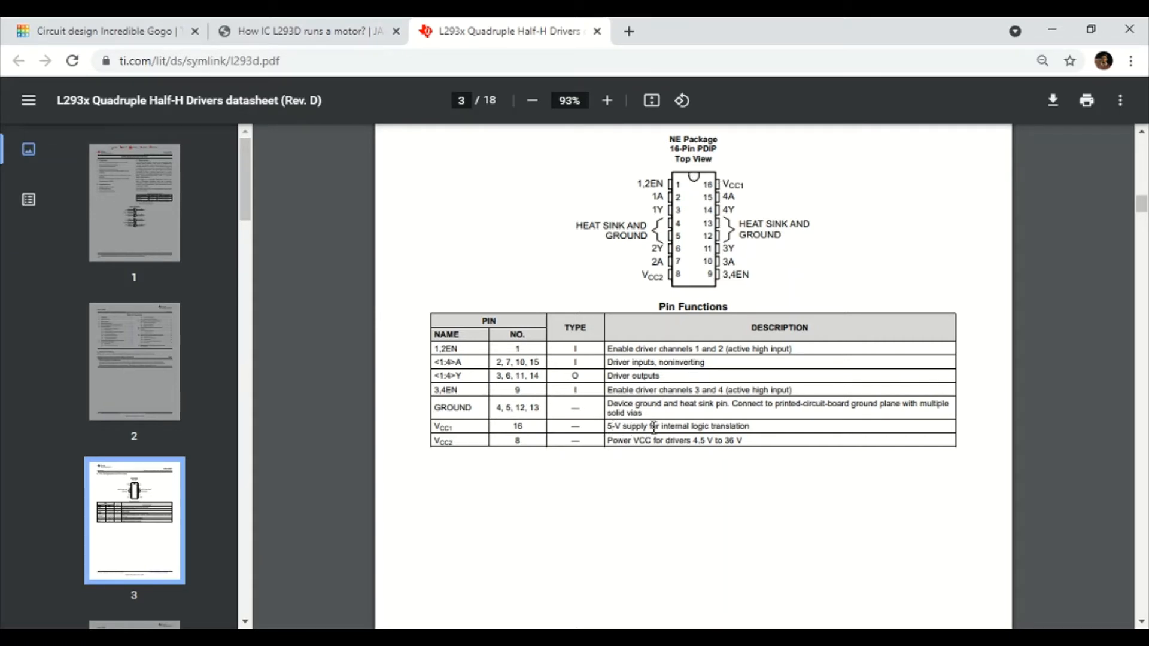
# Run a red wire from L293D pin 1 in column 23 up to the top + rail.
pyautogui.click(157, 28)
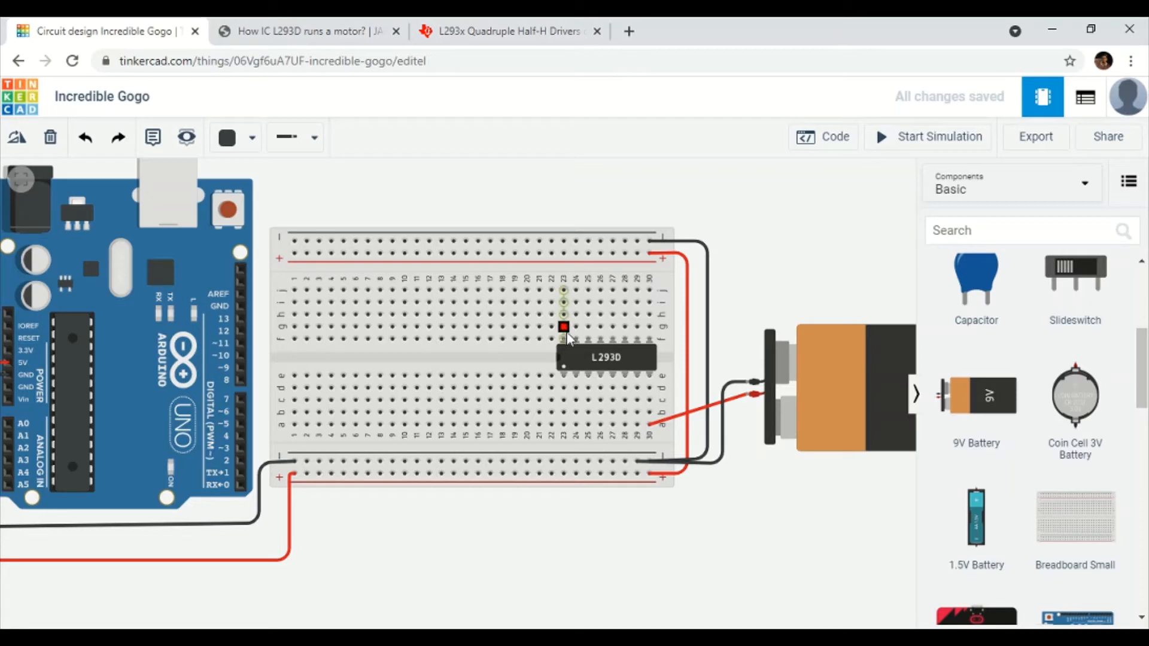
pyautogui.scroll(3, 556, 364)
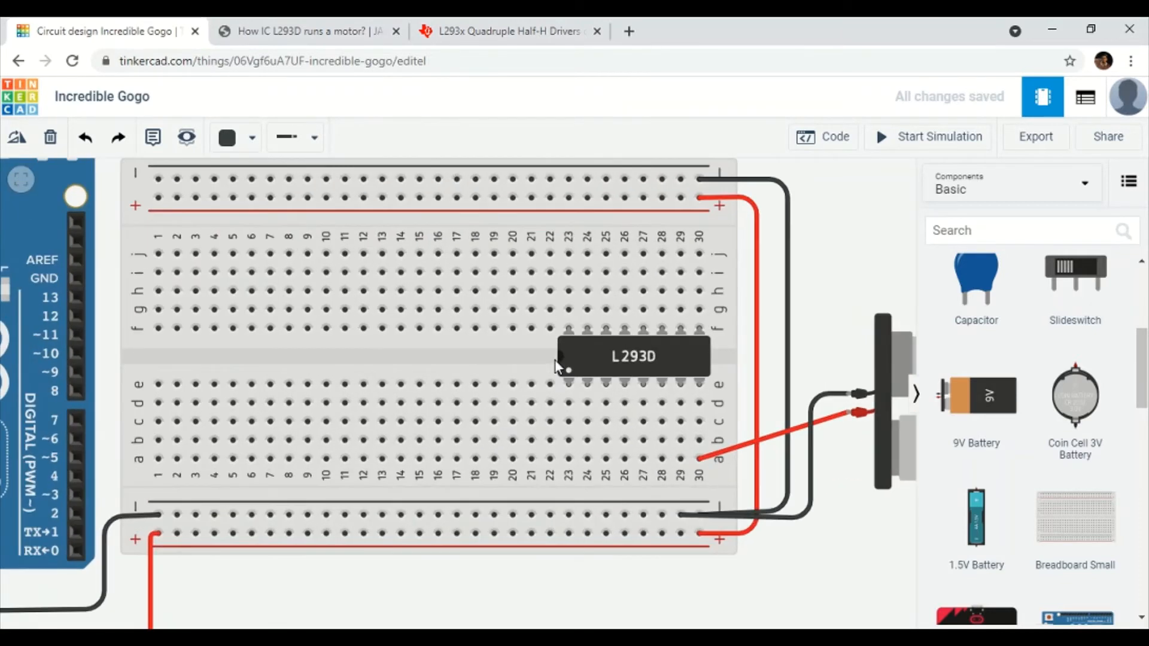
pyautogui.click(569, 335)
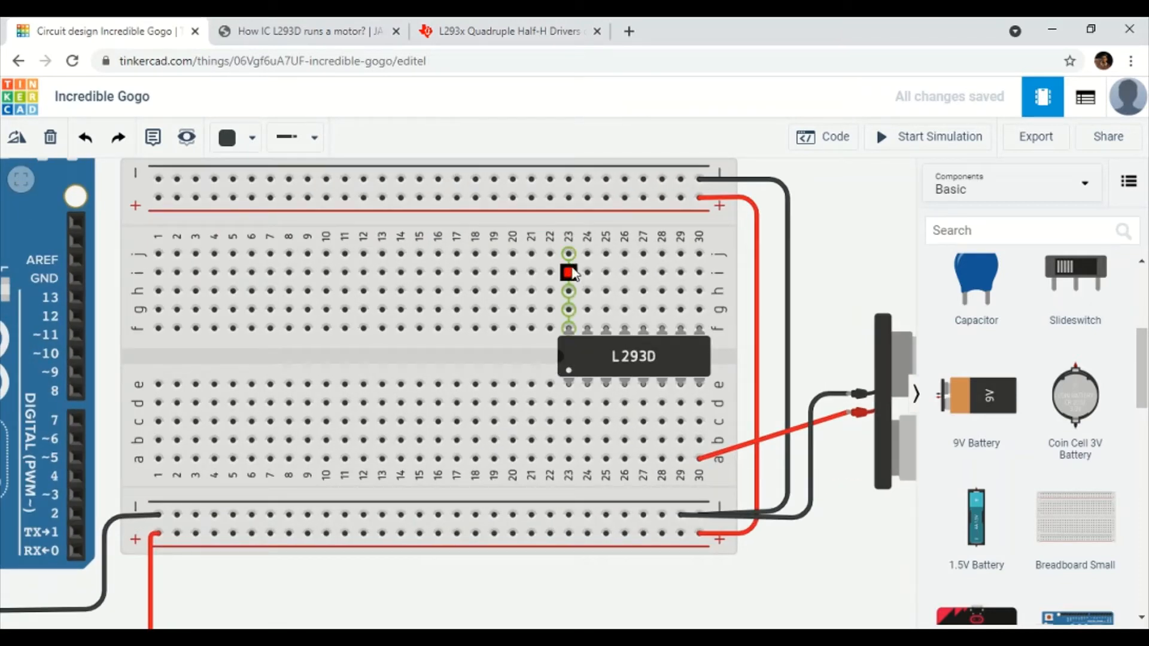
pyautogui.click(568, 197)
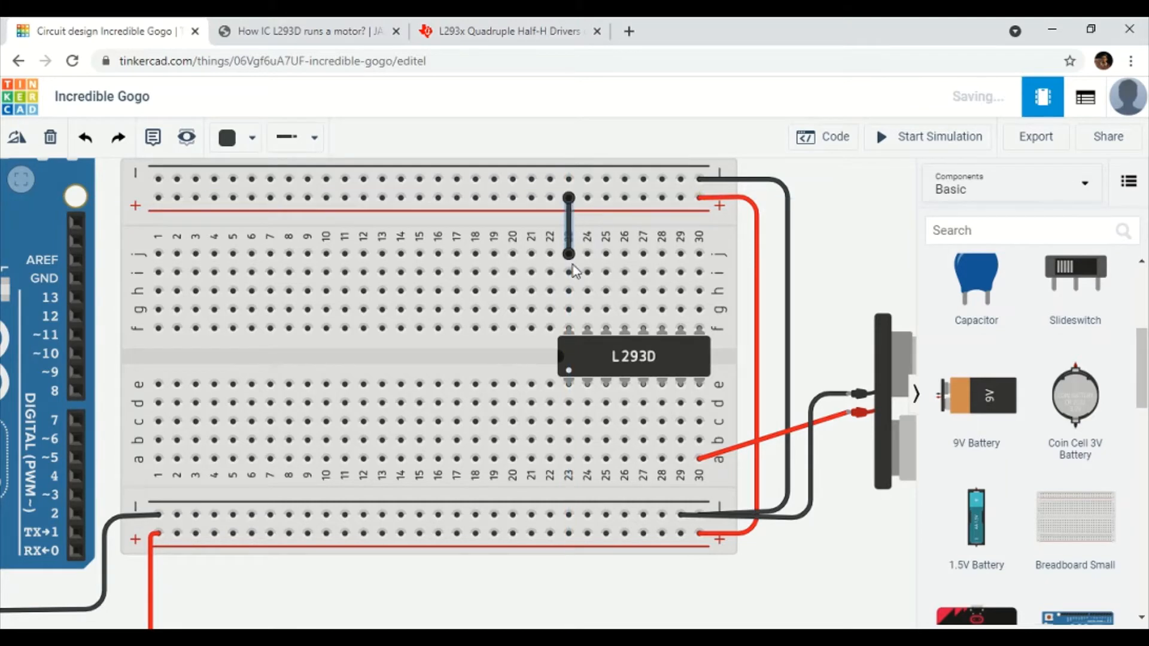
pyautogui.scroll(-3, 578, 321)
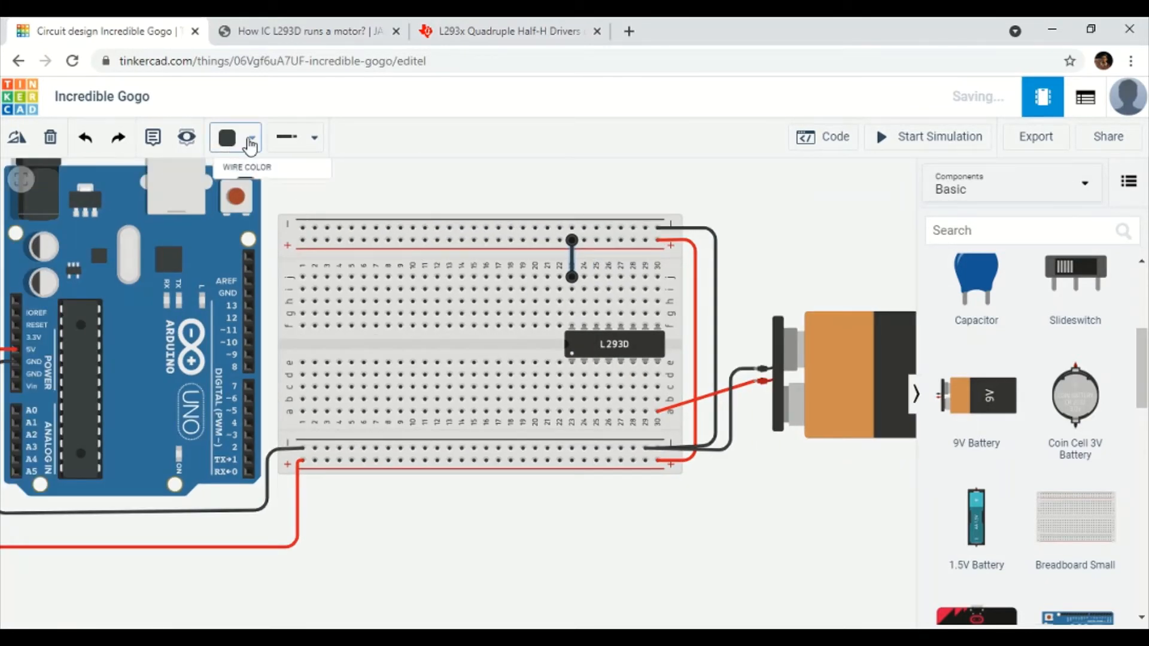
pyautogui.click(251, 138)
pyautogui.click(263, 218)
pyautogui.click(735, 305)
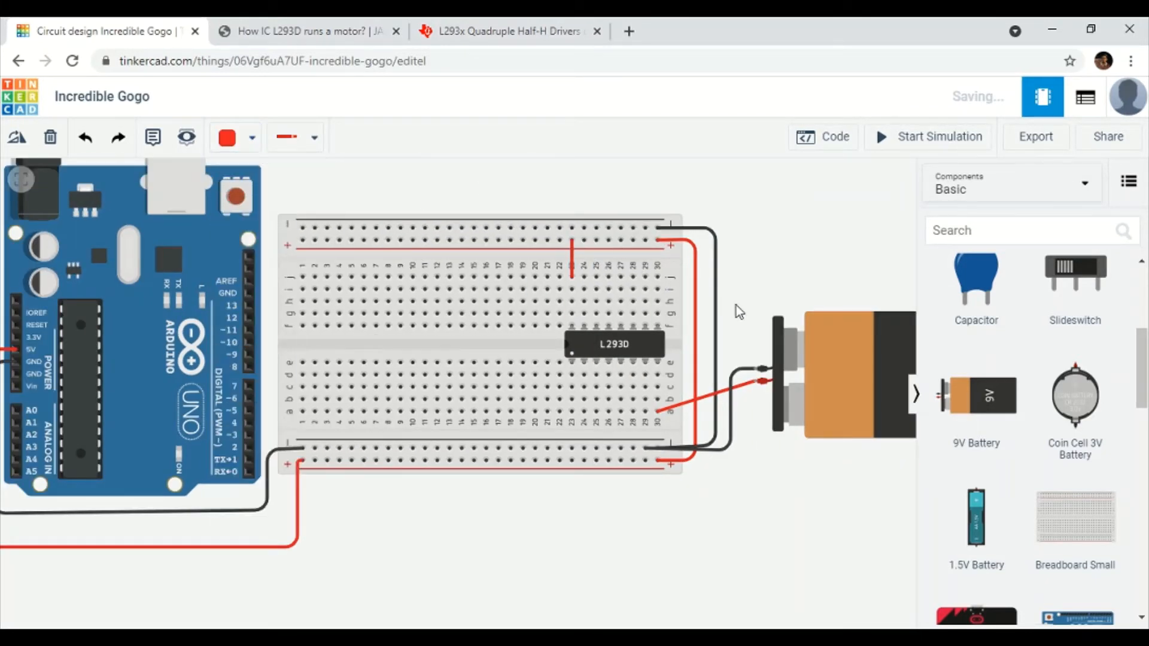
pyautogui.scroll(-2, 736, 305)
pyautogui.moveTo(801, 258); pyautogui.dragTo(710, 272)
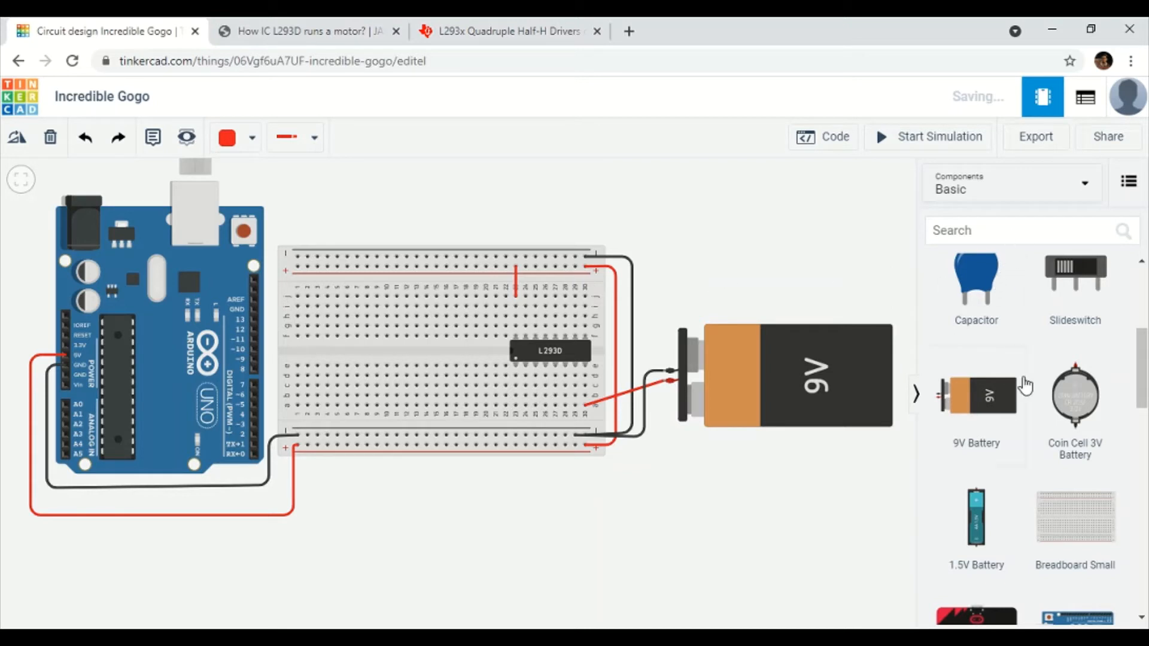
# Place a DC motor above the breadboard.
pyautogui.scroll(-4, 1026, 390)
pyautogui.scroll(5, 1029, 418)
pyautogui.scroll(-4, 1031, 441)
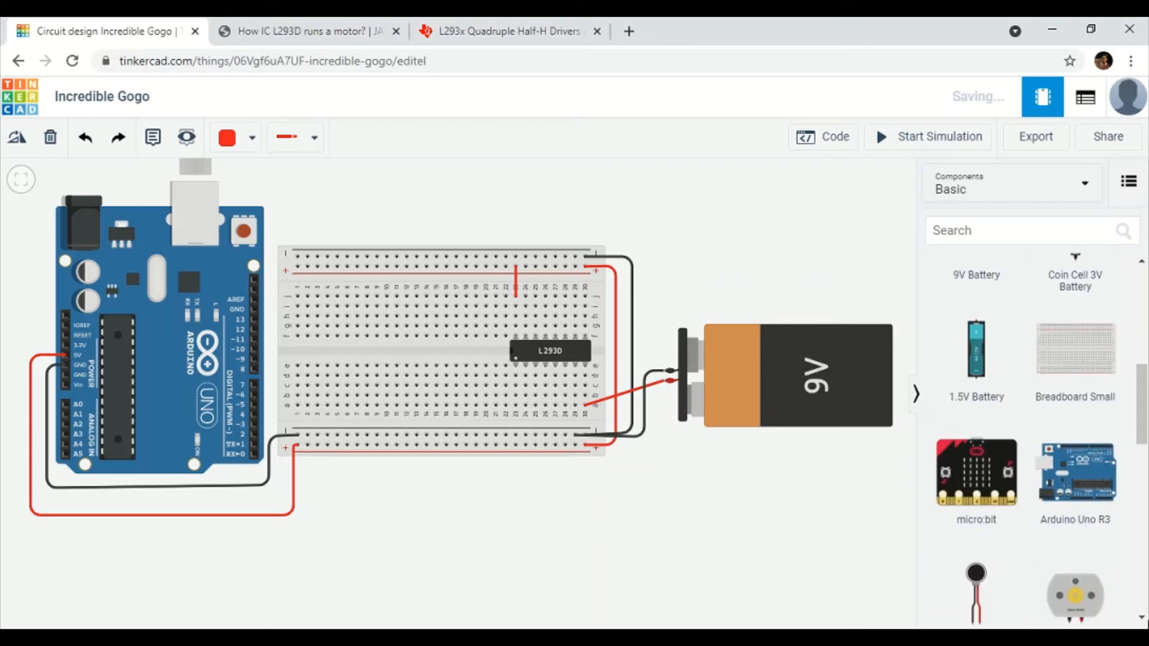
pyautogui.scroll(-4, 1072, 511)
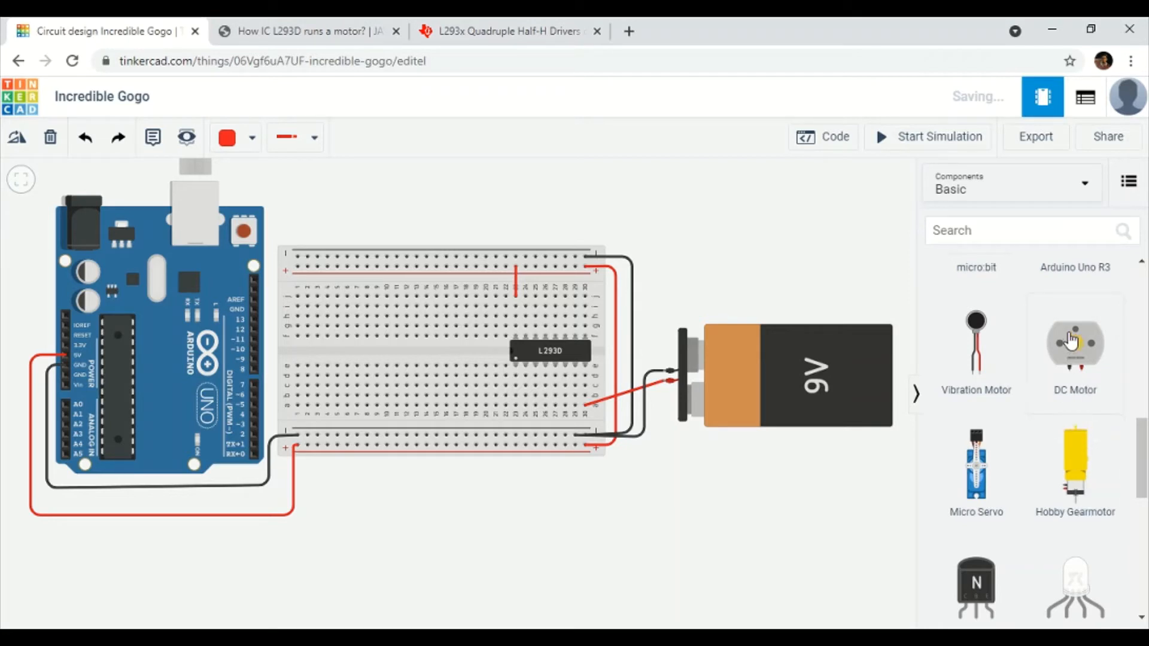
pyautogui.moveTo(1069, 347); pyautogui.dragTo(568, 247)
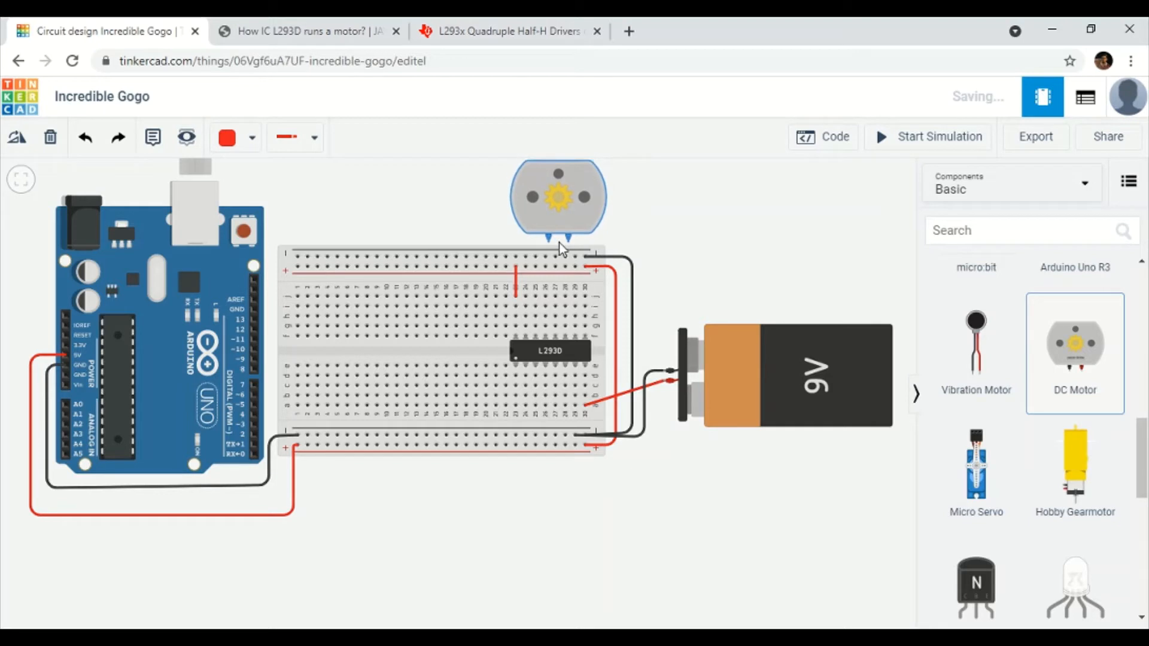
# Place a second DC motor below the breadboard, rotated upright.
pyautogui.moveTo(1071, 350); pyautogui.dragTo(558, 547)
pyautogui.click(12, 142)
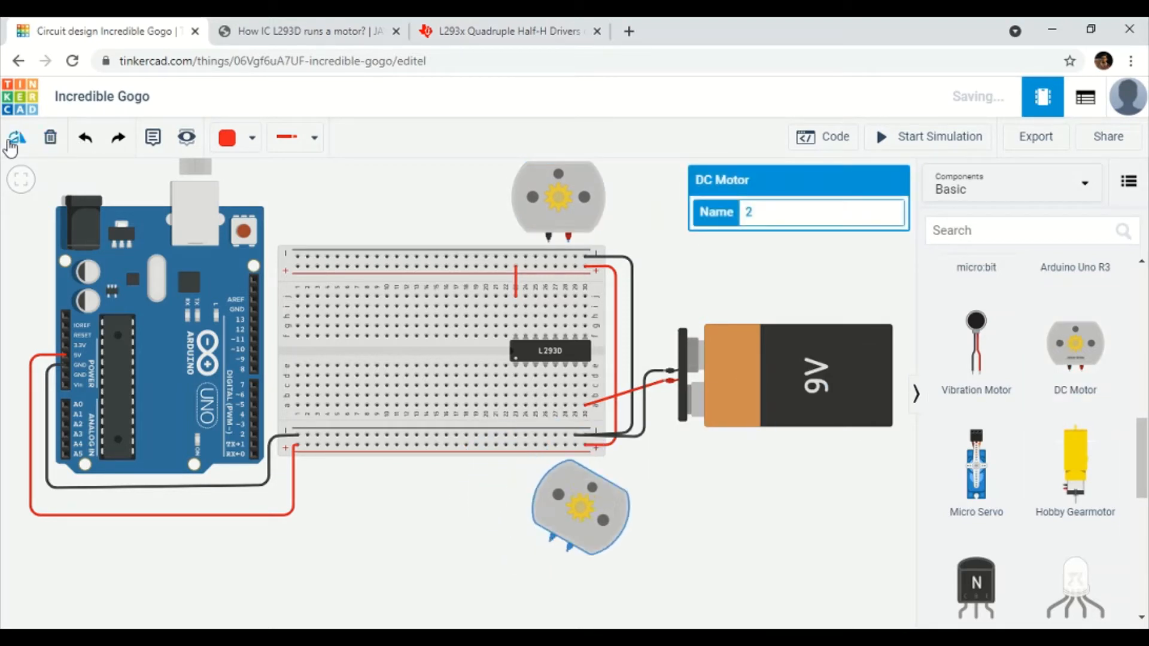
pyautogui.click(12, 141)
pyautogui.click(12, 142)
pyautogui.click(12, 141)
pyautogui.click(12, 141)
pyautogui.click(12, 142)
pyautogui.moveTo(567, 571); pyautogui.dragTo(563, 502)
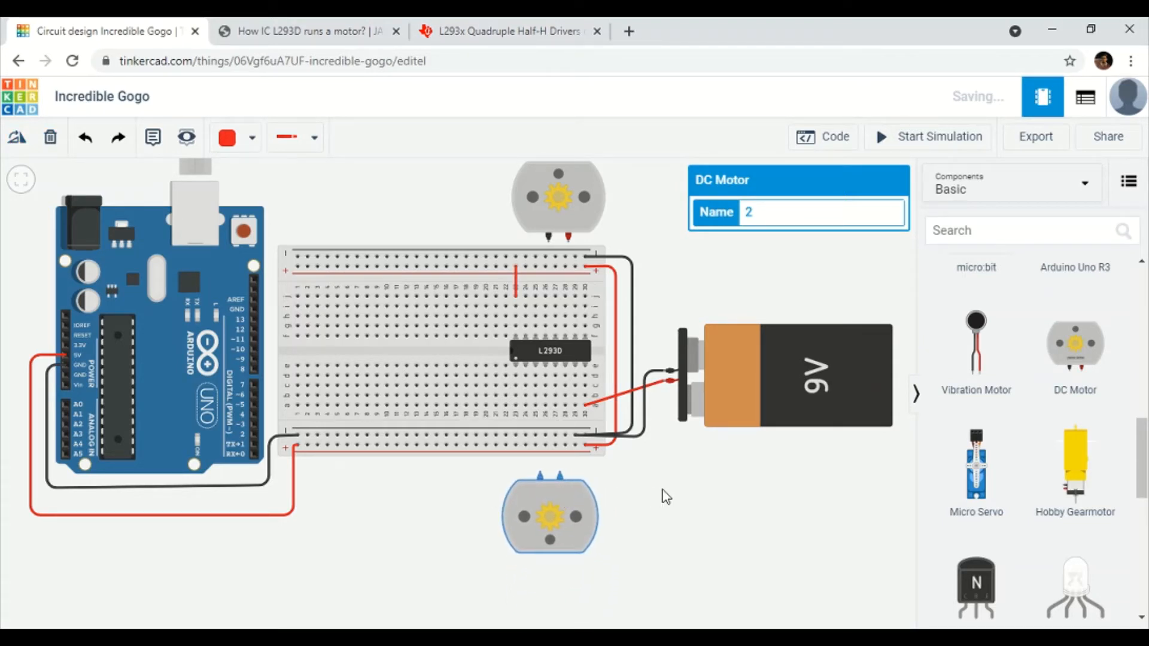
pyautogui.click(666, 496)
pyautogui.scroll(3, 568, 415)
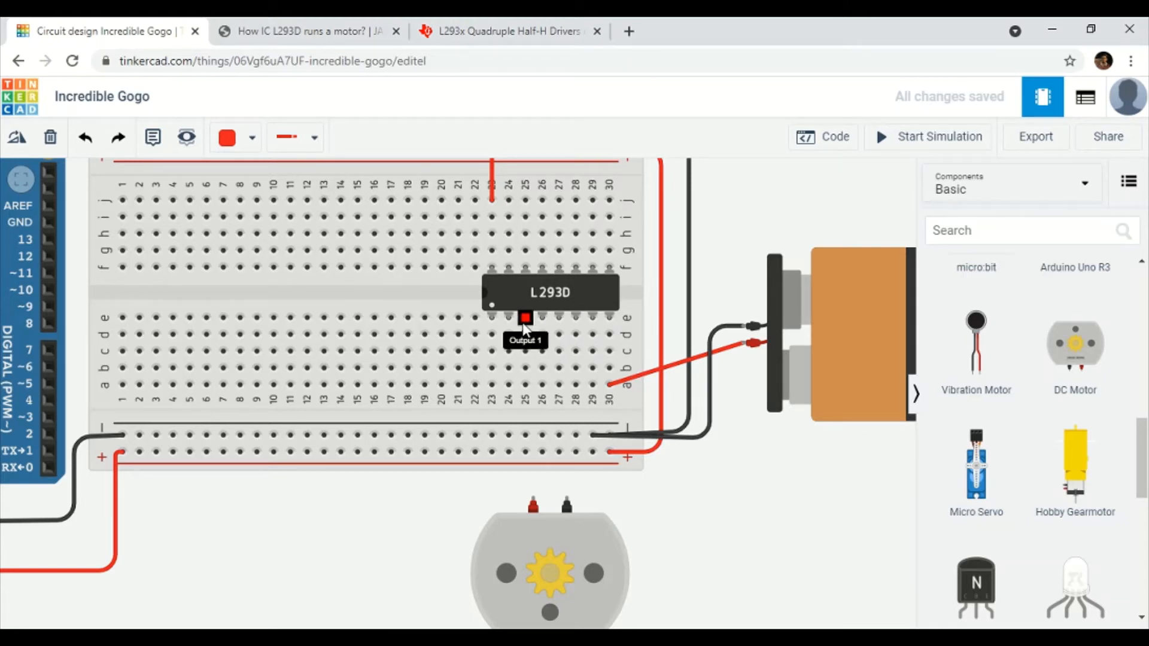
# Wire holes a25 and a28 to the lower motor's red and black terminals, the second in black.
pyautogui.click(525, 385)
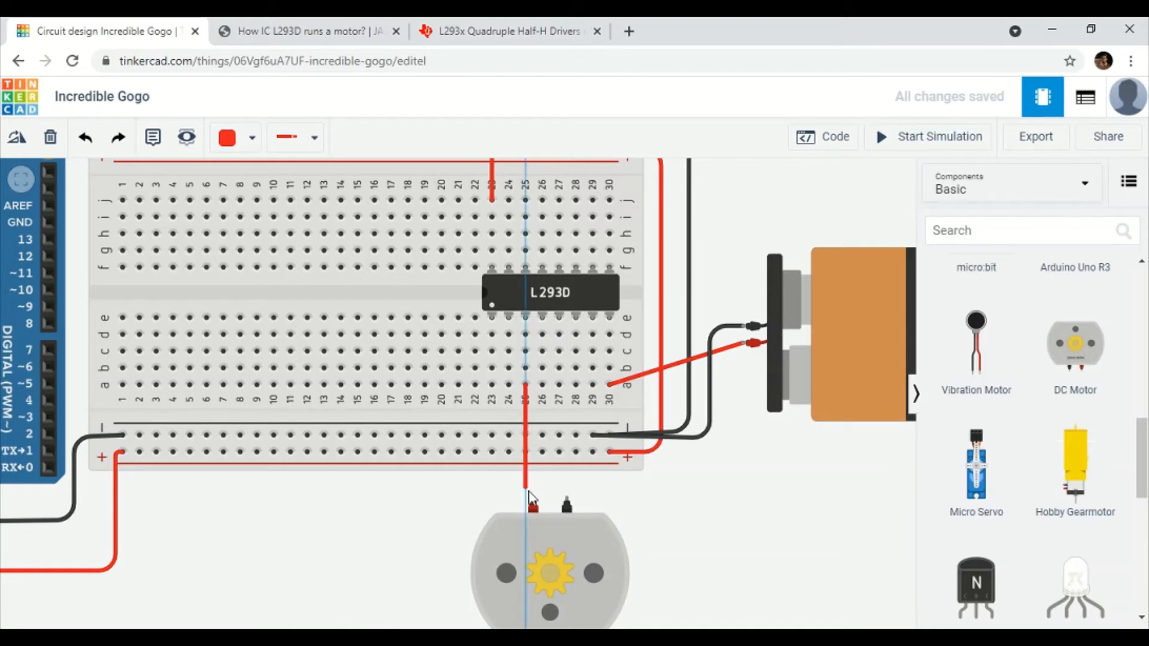
pyautogui.click(532, 503)
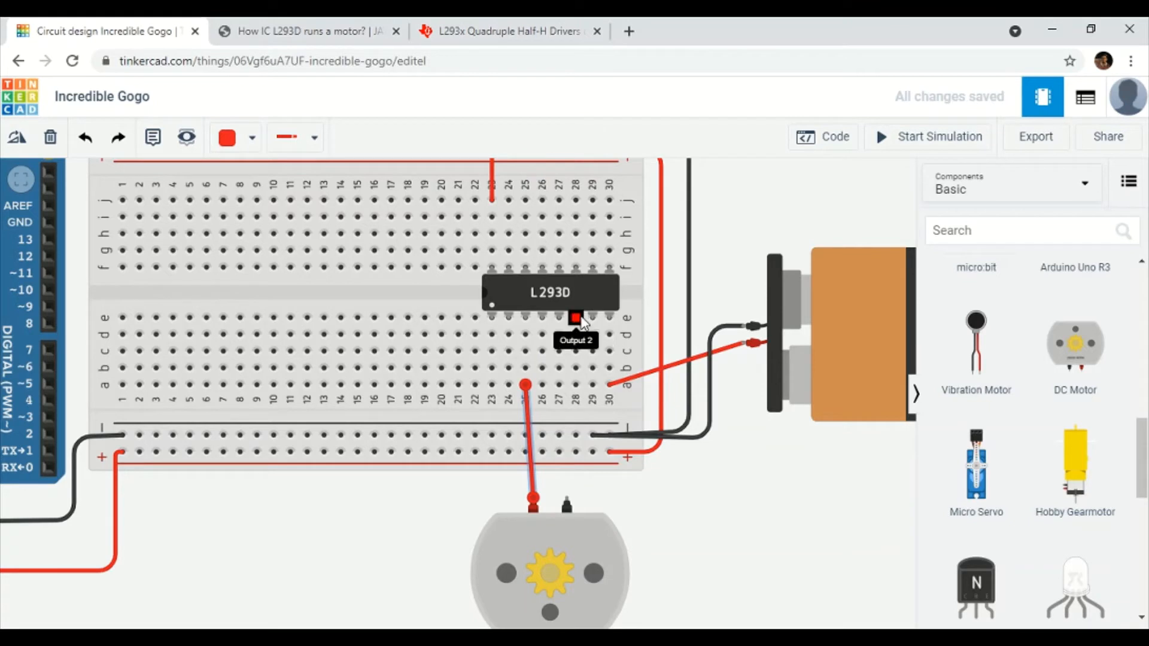
pyautogui.click(576, 384)
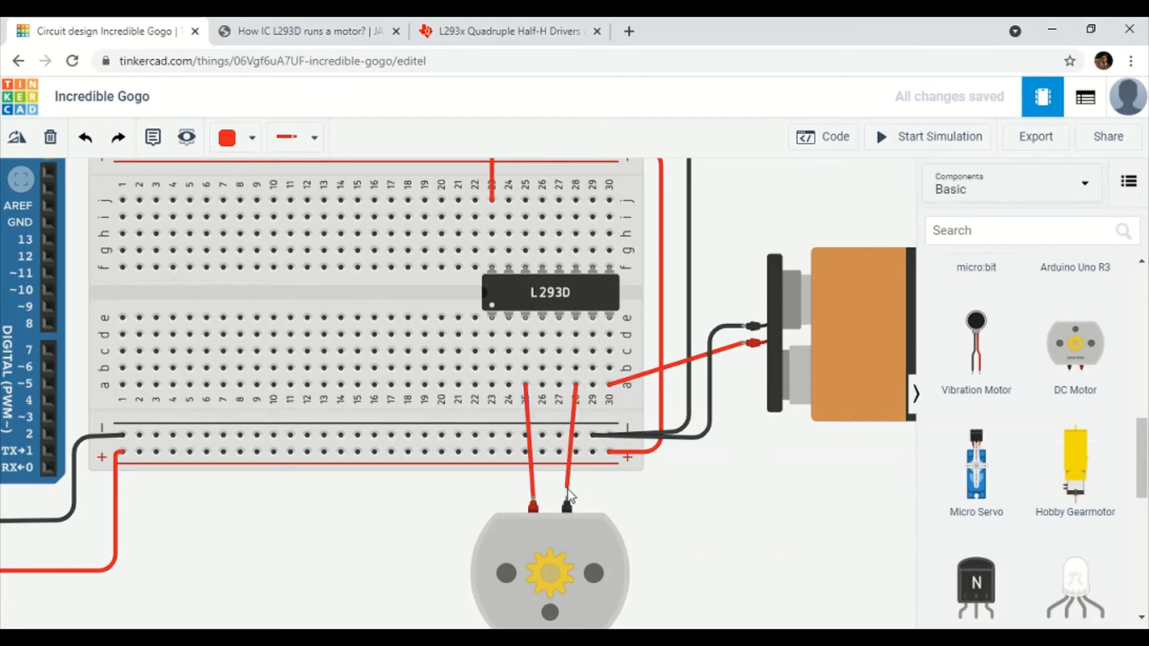
pyautogui.click(567, 504)
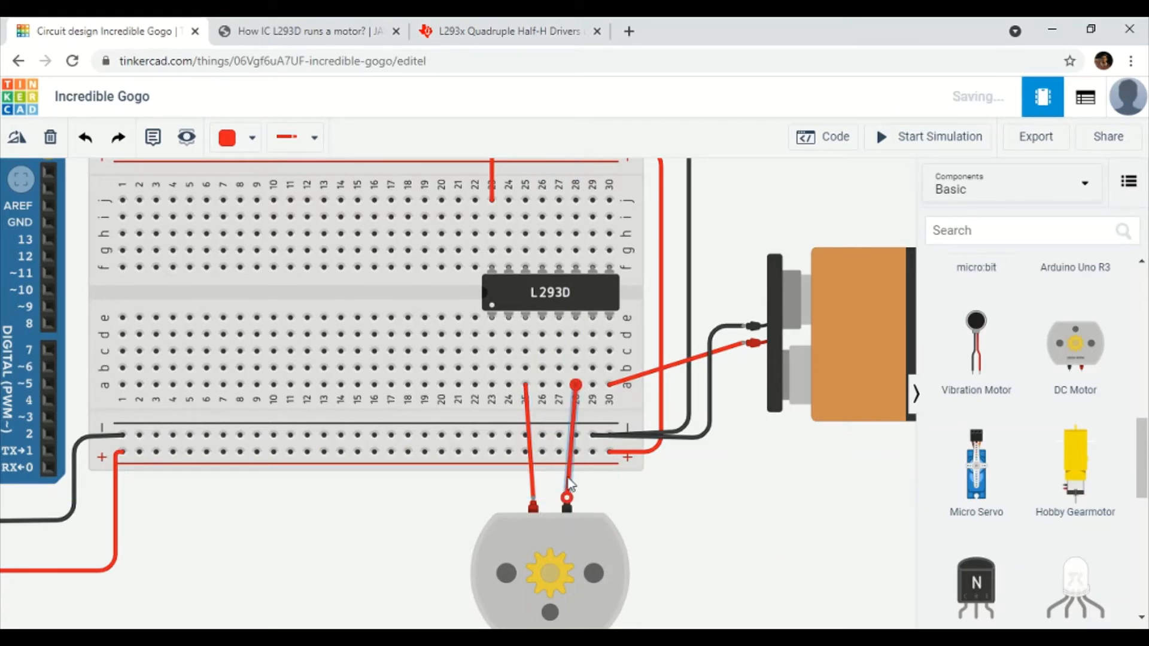
pyautogui.click(239, 153)
pyautogui.click(281, 190)
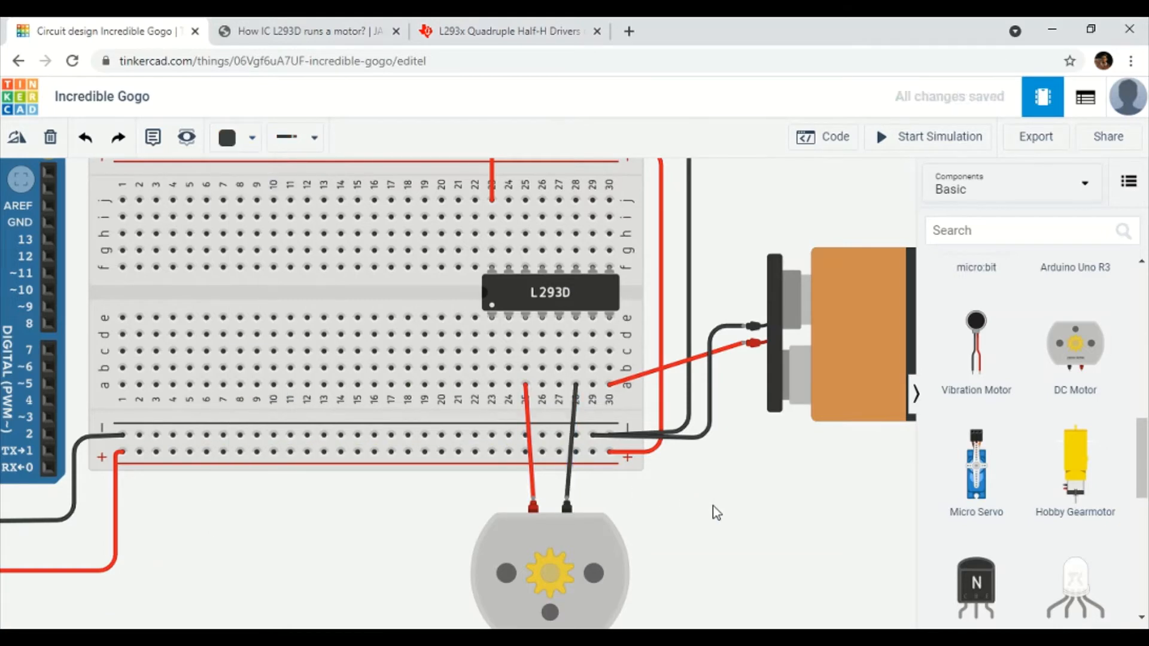
# Nudge the top motor slightly left and wire column 28 to its right terminal in red.
pyautogui.scroll(3, 583, 398)
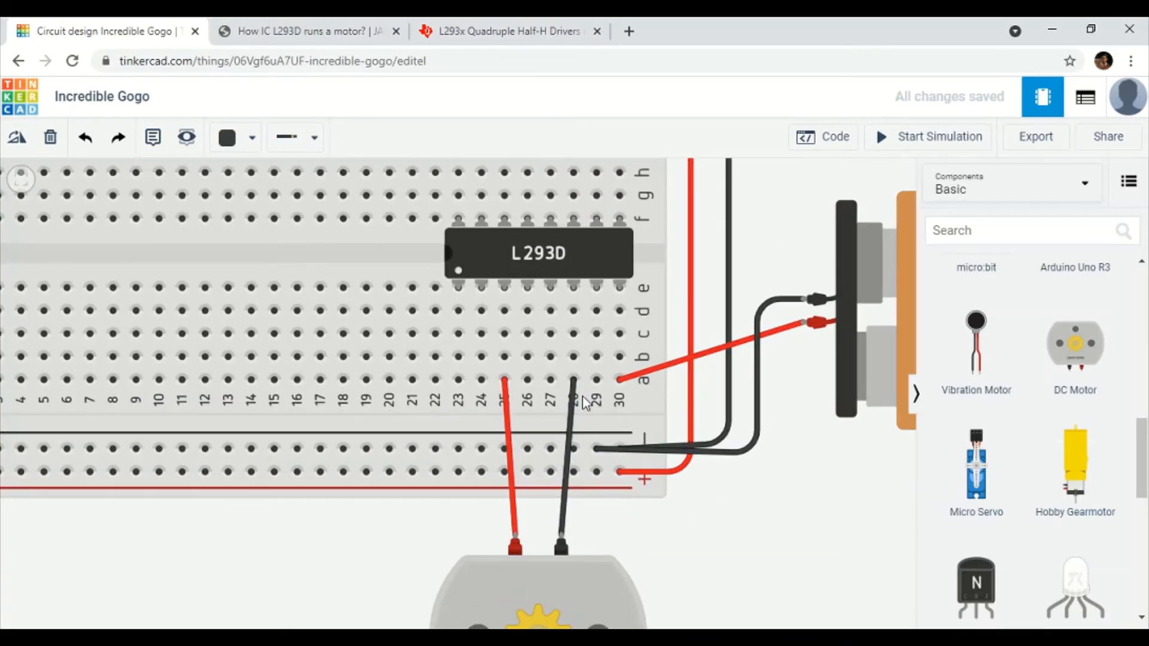
pyautogui.scroll(-6, 743, 468)
pyautogui.moveTo(800, 271); pyautogui.dragTo(794, 354)
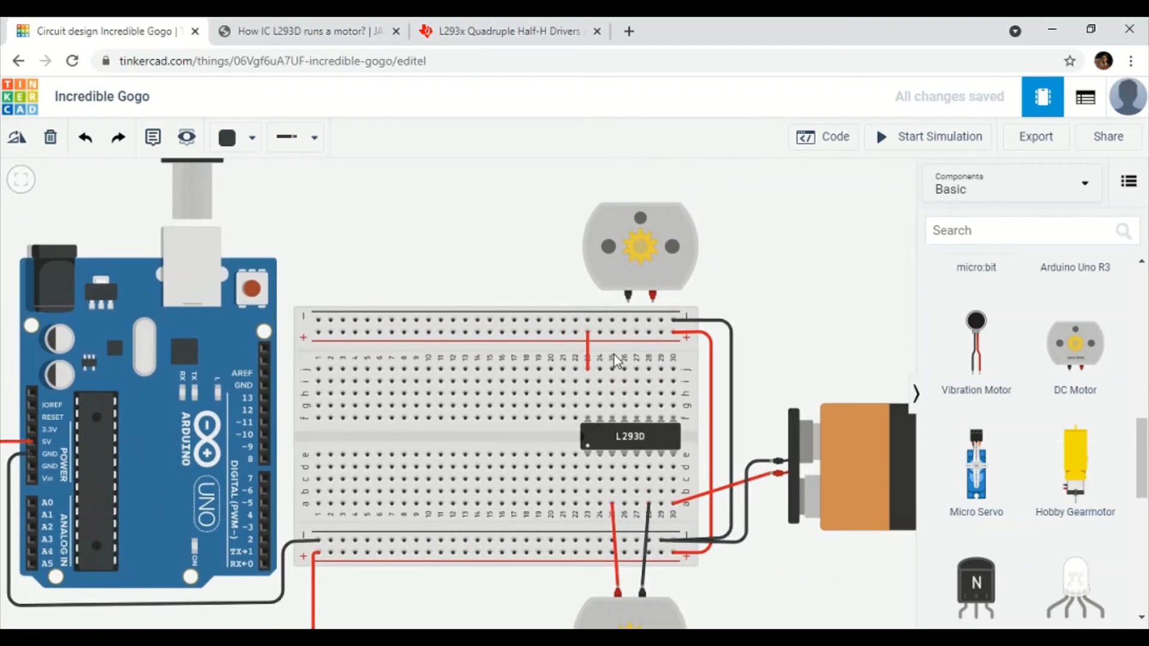
pyautogui.click(634, 266)
pyautogui.moveTo(634, 266); pyautogui.dragTo(628, 266)
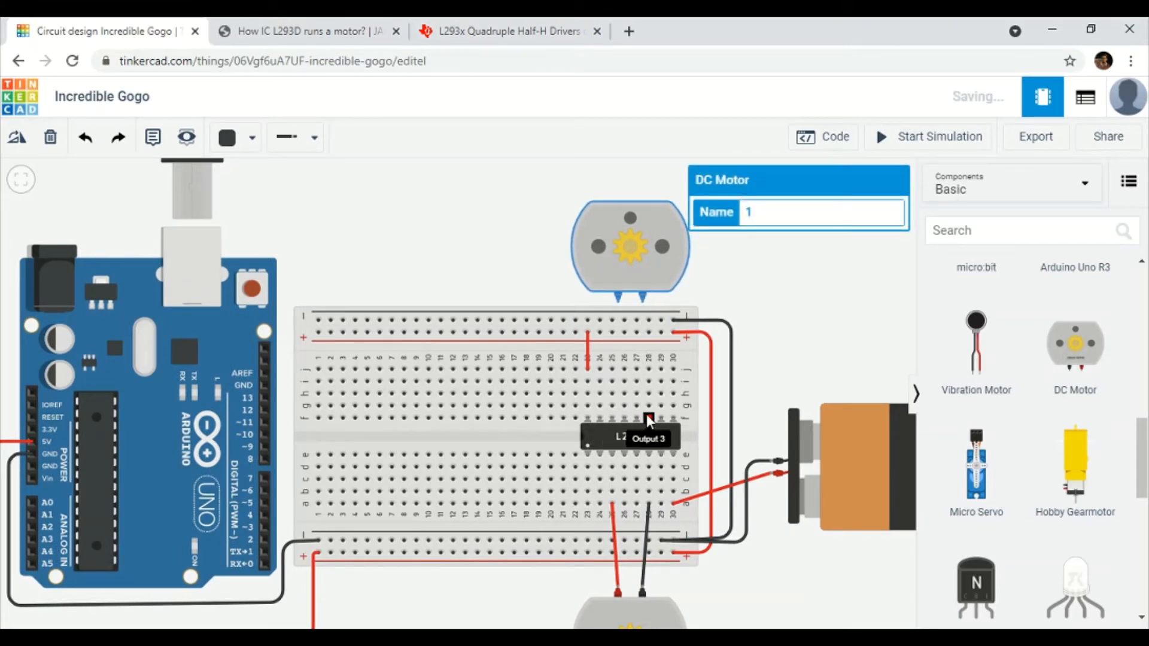
pyautogui.click(649, 371)
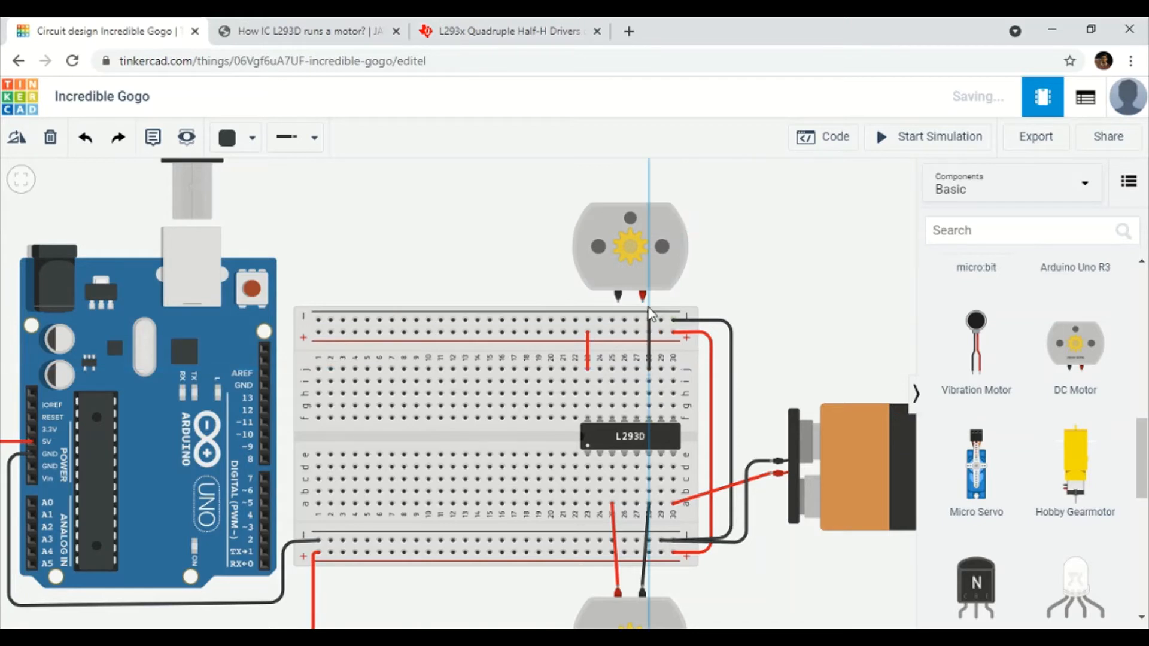
pyautogui.click(643, 298)
pyautogui.click(251, 137)
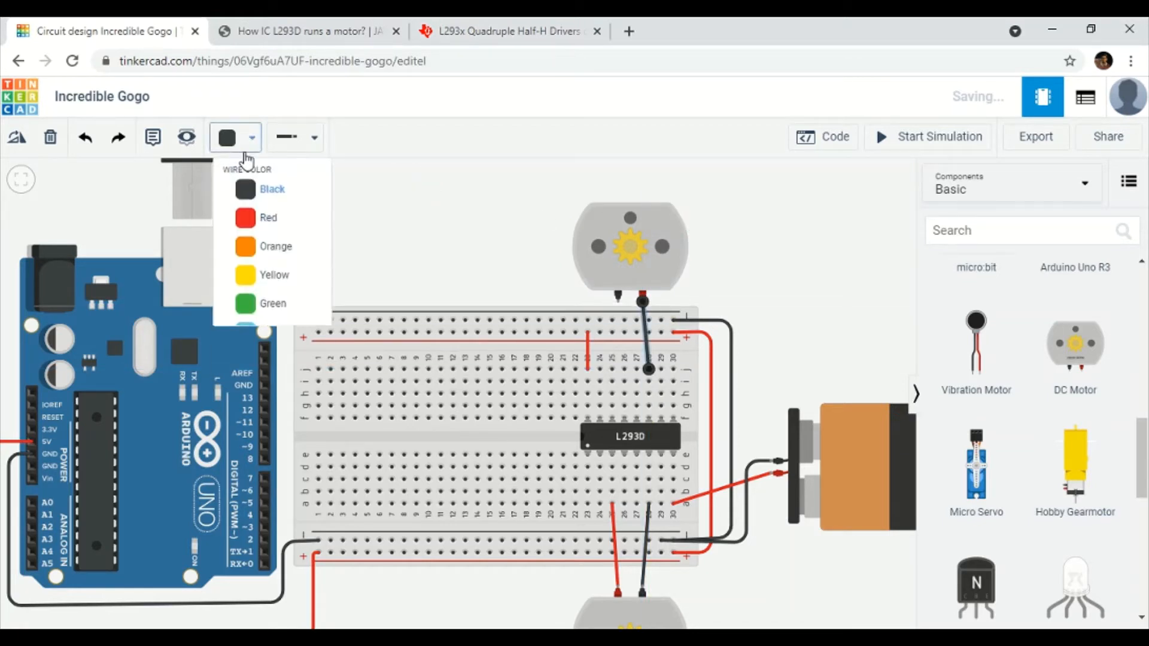
pyautogui.click(263, 249)
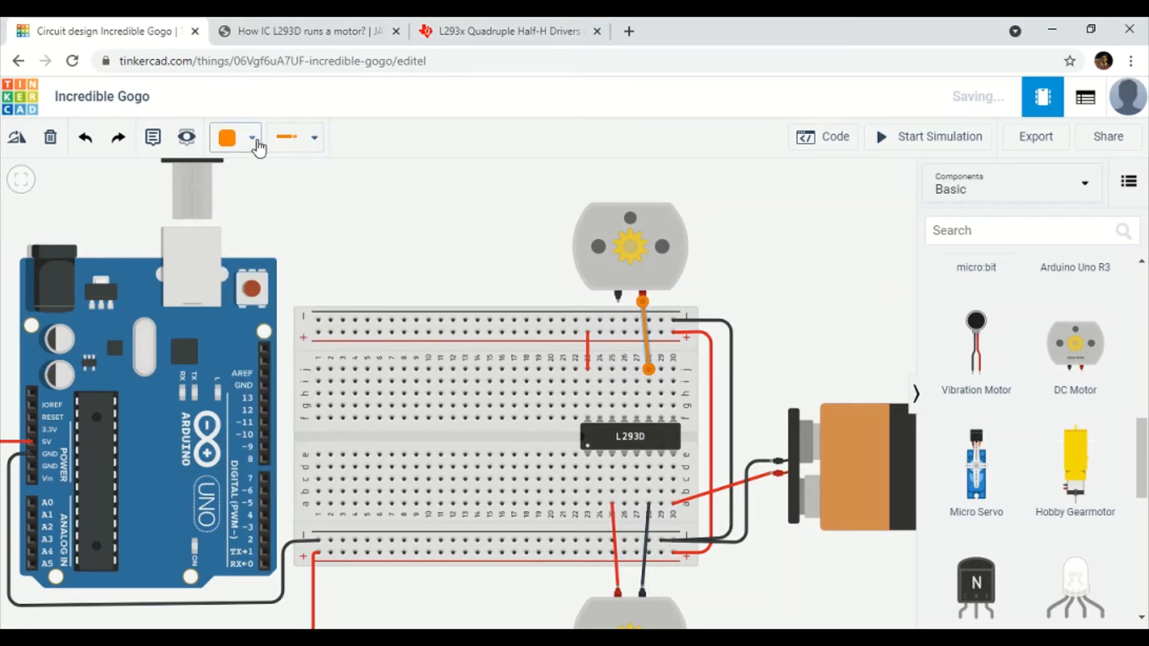
pyautogui.click(252, 137)
pyautogui.click(287, 222)
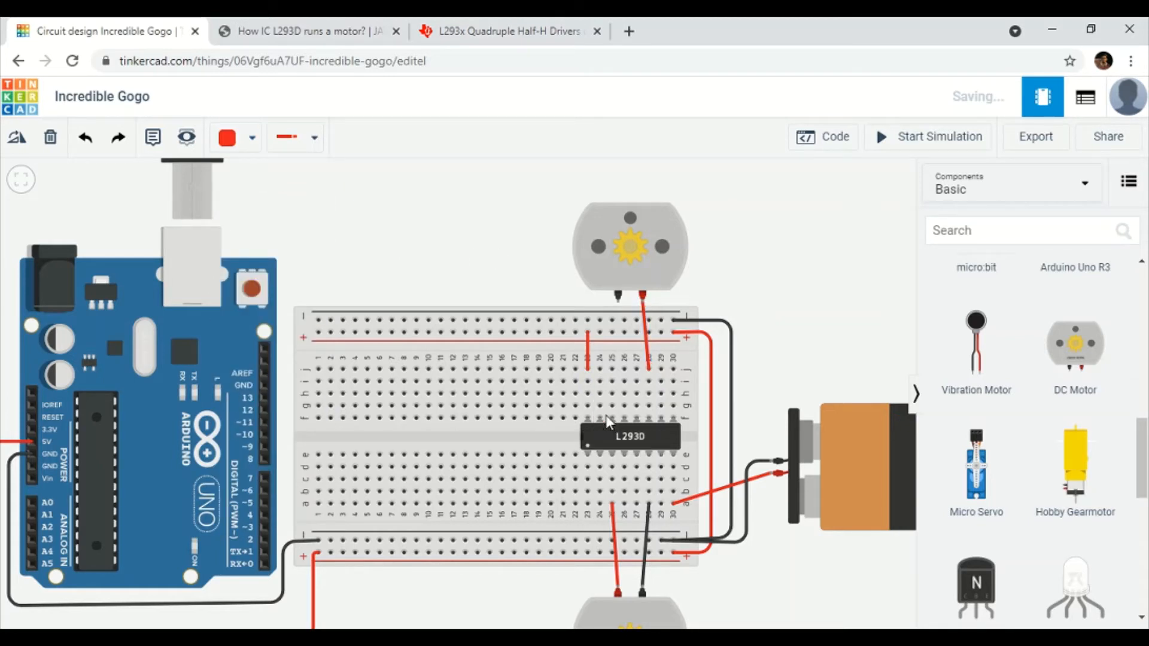
# Connect column 25 row j to the top motor's black terminal with a black wire.
pyautogui.click(612, 368)
pyautogui.click(620, 303)
pyautogui.click(246, 139)
pyautogui.click(253, 194)
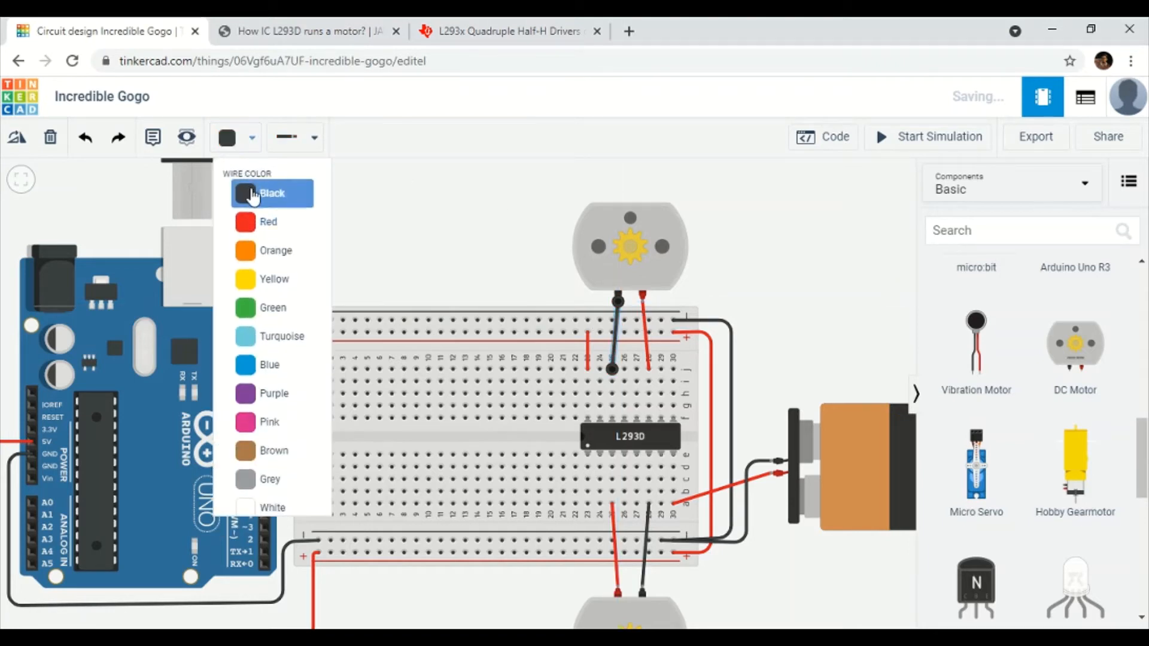
pyautogui.click(571, 250)
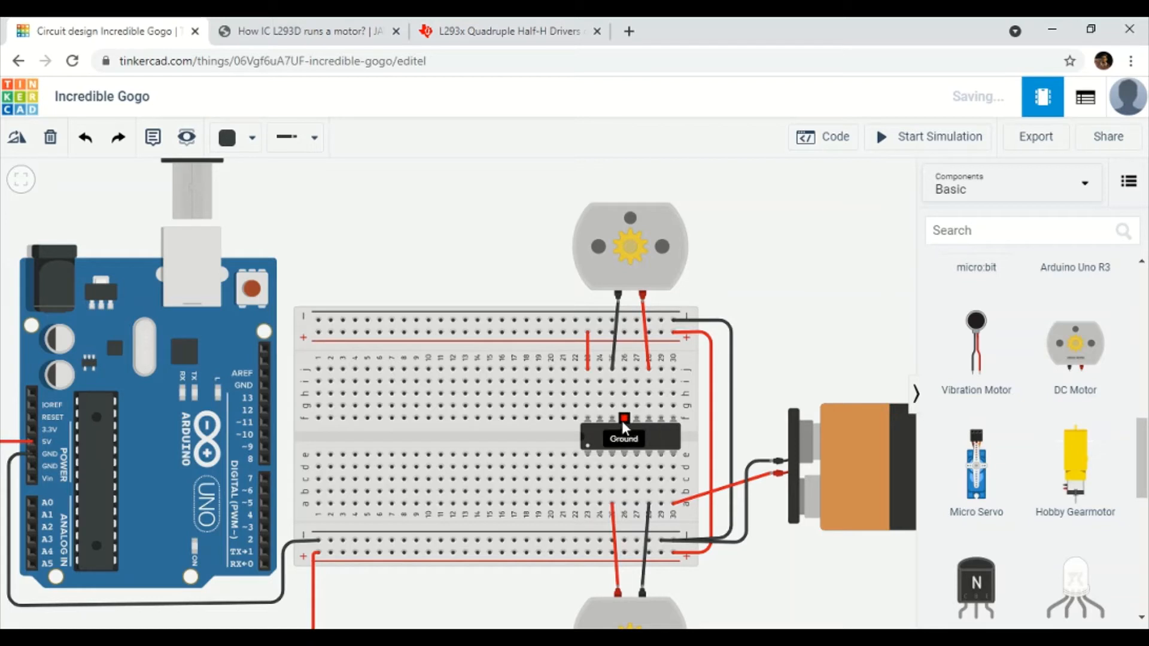
# Draw two wires from the L293D's upper ground pins to the top − rail.
pyautogui.click(636, 369)
pyautogui.click(636, 320)
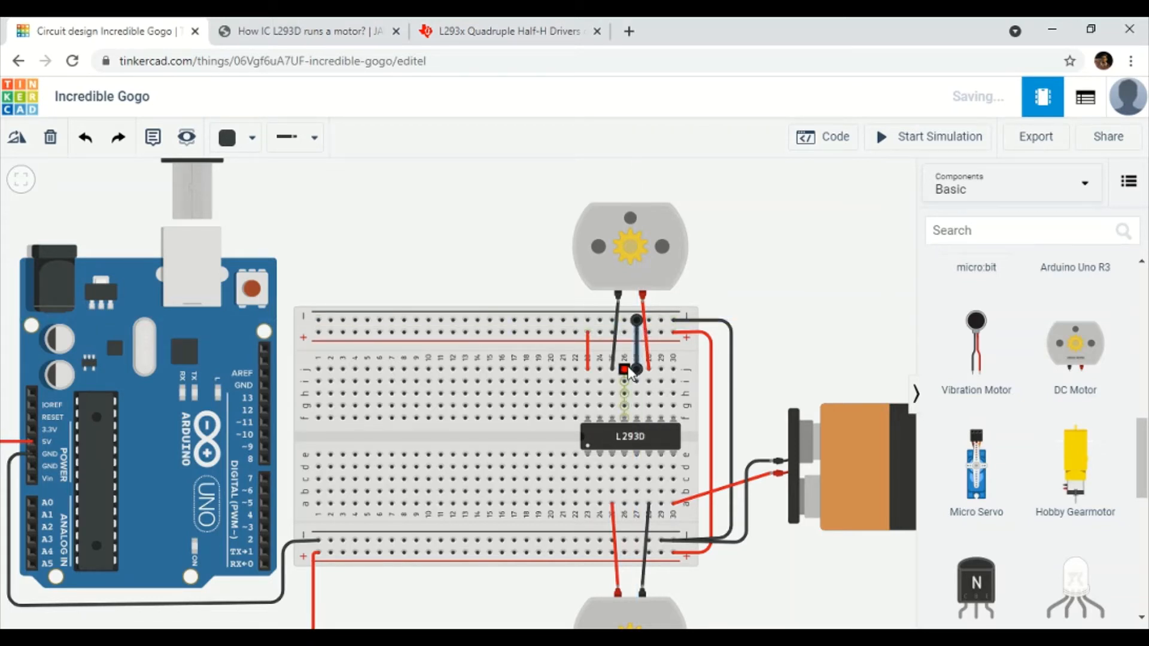
pyautogui.click(624, 369)
pyautogui.click(624, 321)
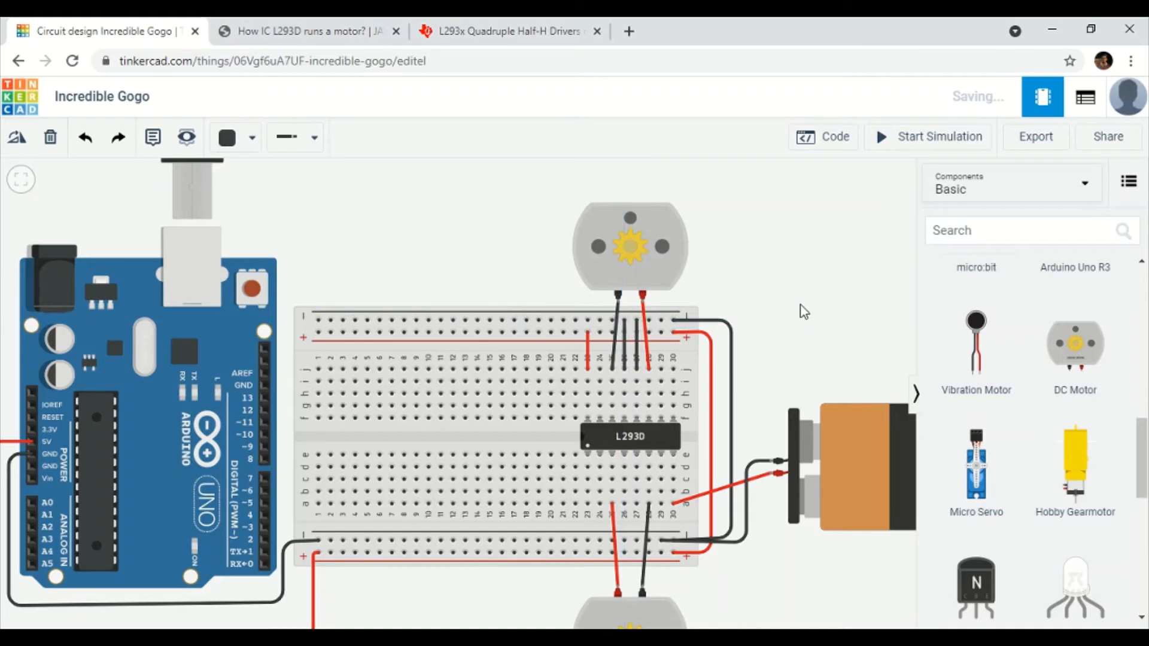
# Run a wire from below the L293D Ground pin to the bottom − rail.
pyautogui.moveTo(773, 338); pyautogui.dragTo(776, 228)
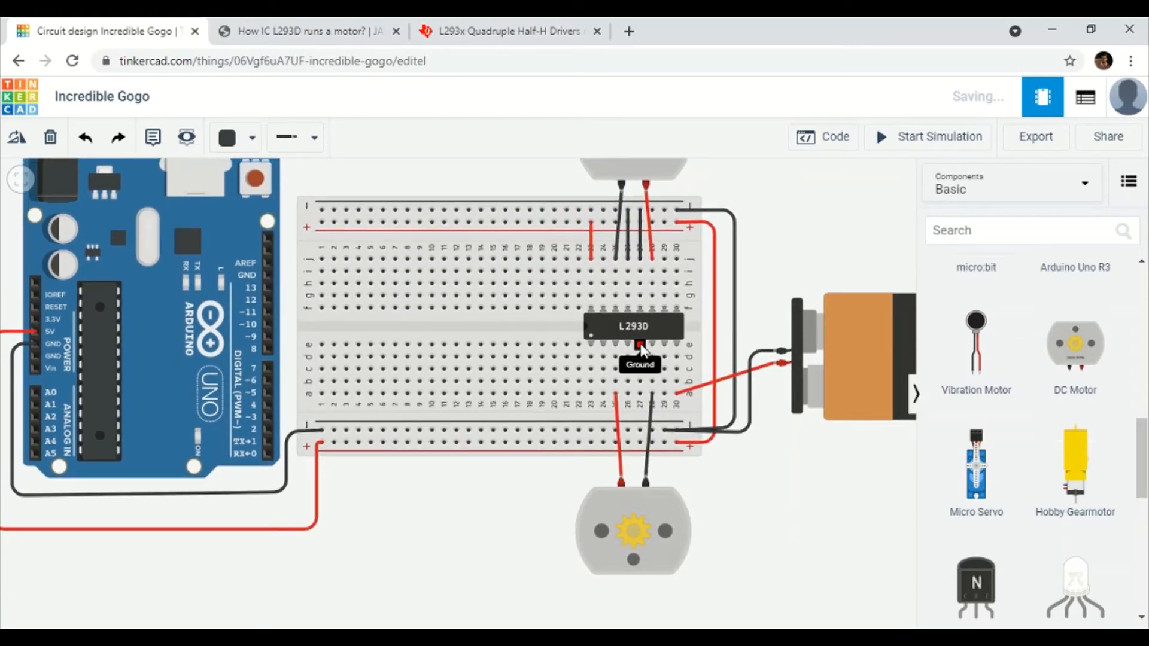
pyautogui.click(627, 393)
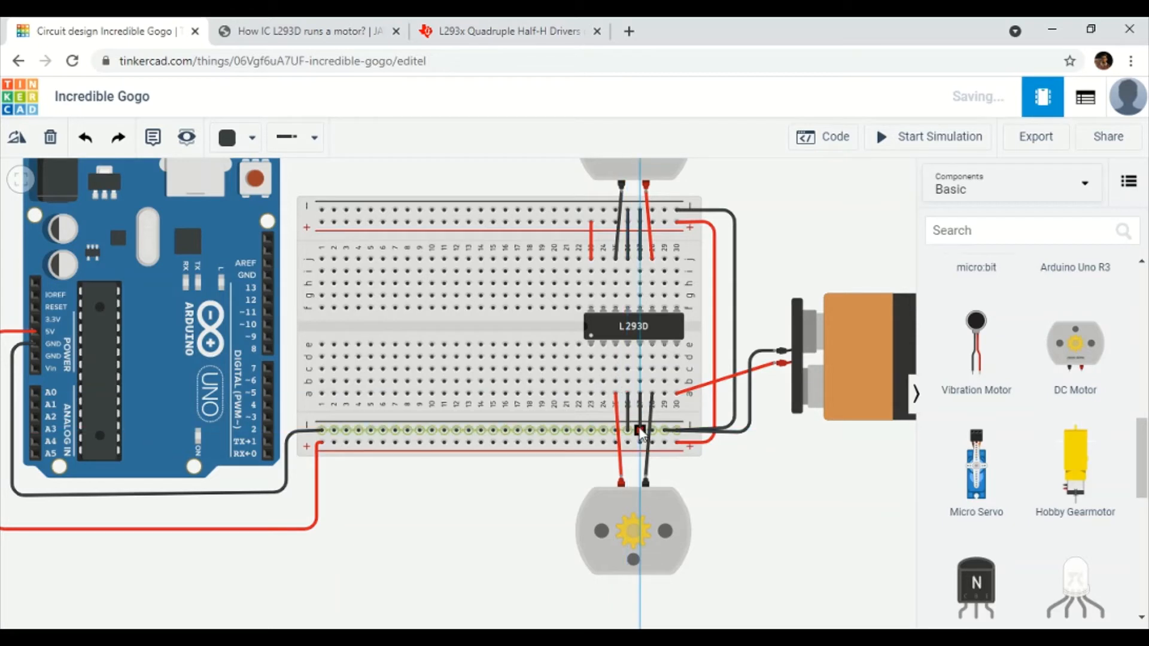
pyautogui.click(640, 430)
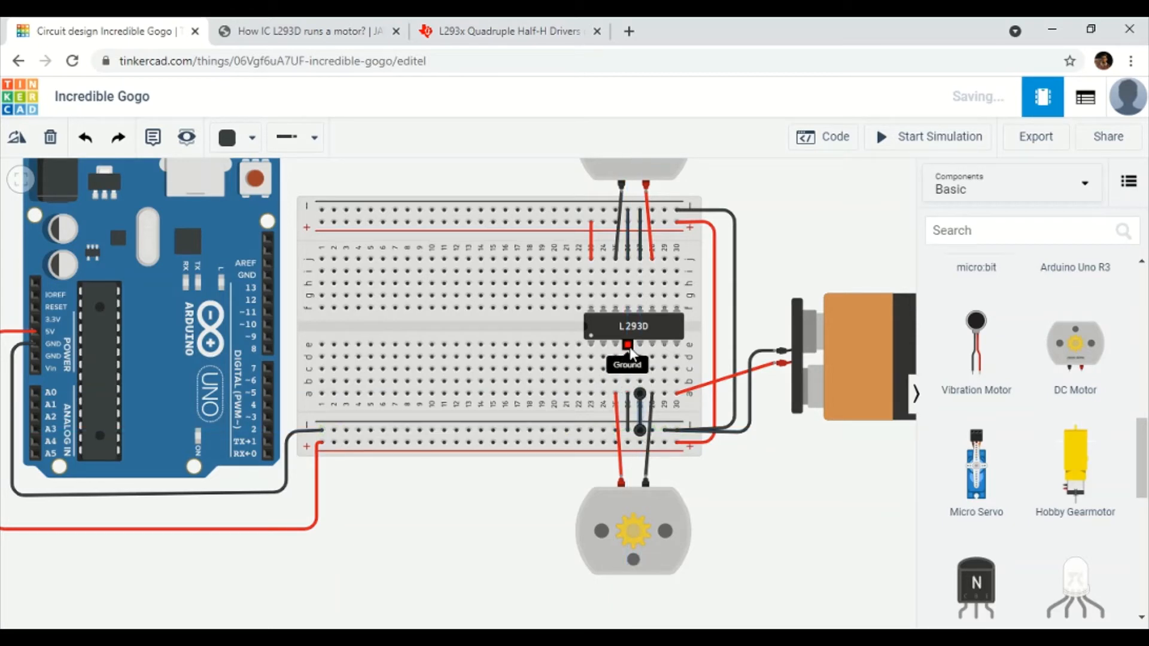
pyautogui.click(771, 274)
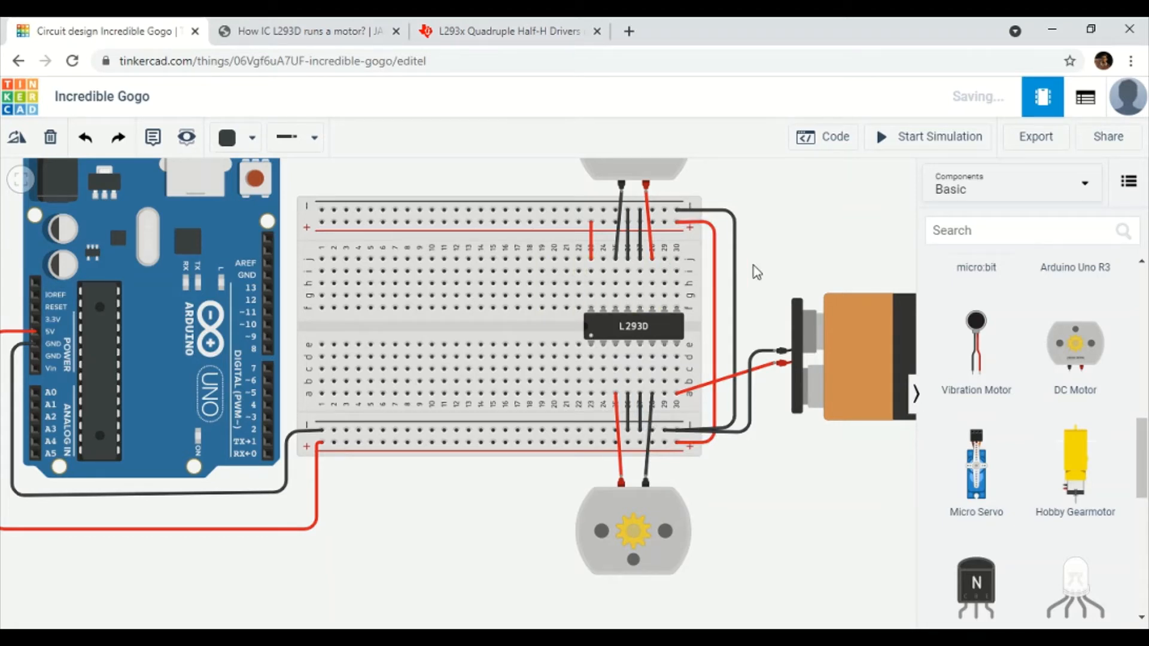
pyautogui.moveTo(788, 254); pyautogui.dragTo(785, 305)
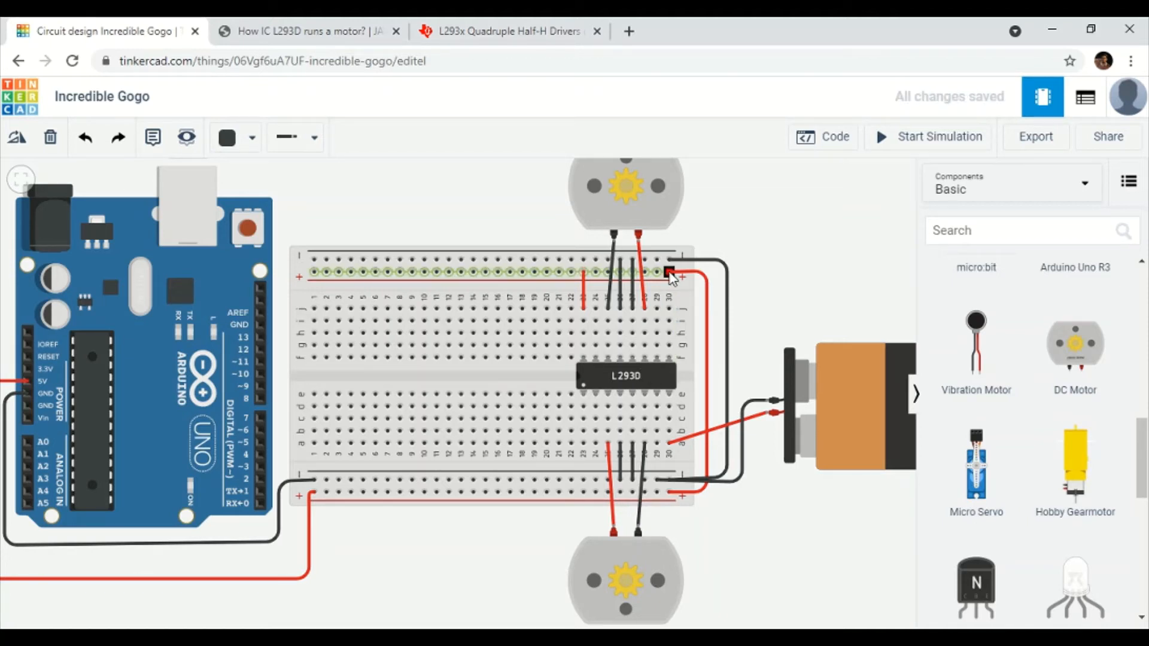
# Connect the top + rail to hole j30 by Enable 3 & 4 with a red wire.
pyautogui.click(670, 273)
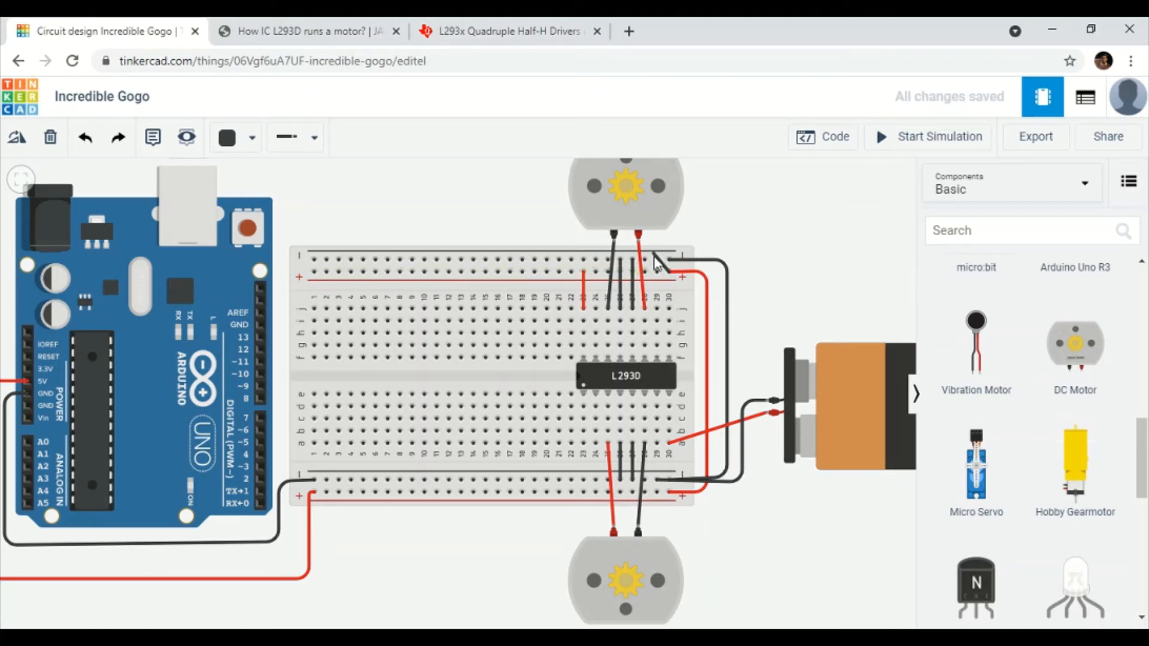
pyautogui.click(669, 308)
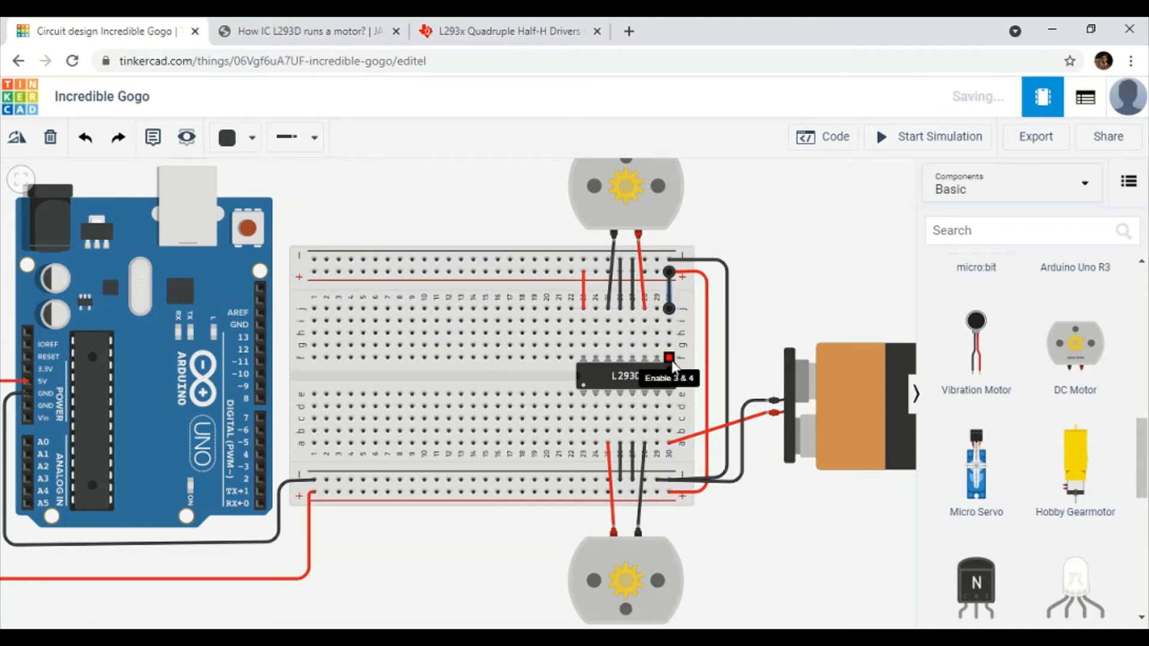
pyautogui.click(237, 138)
pyautogui.click(268, 219)
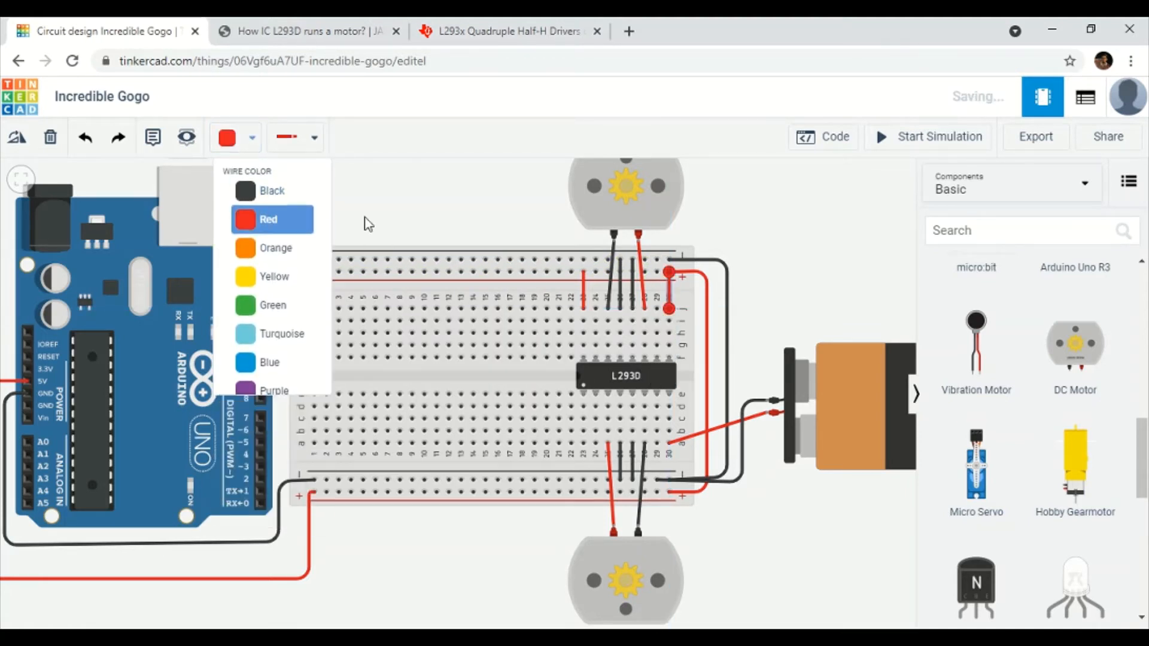
pyautogui.click(368, 224)
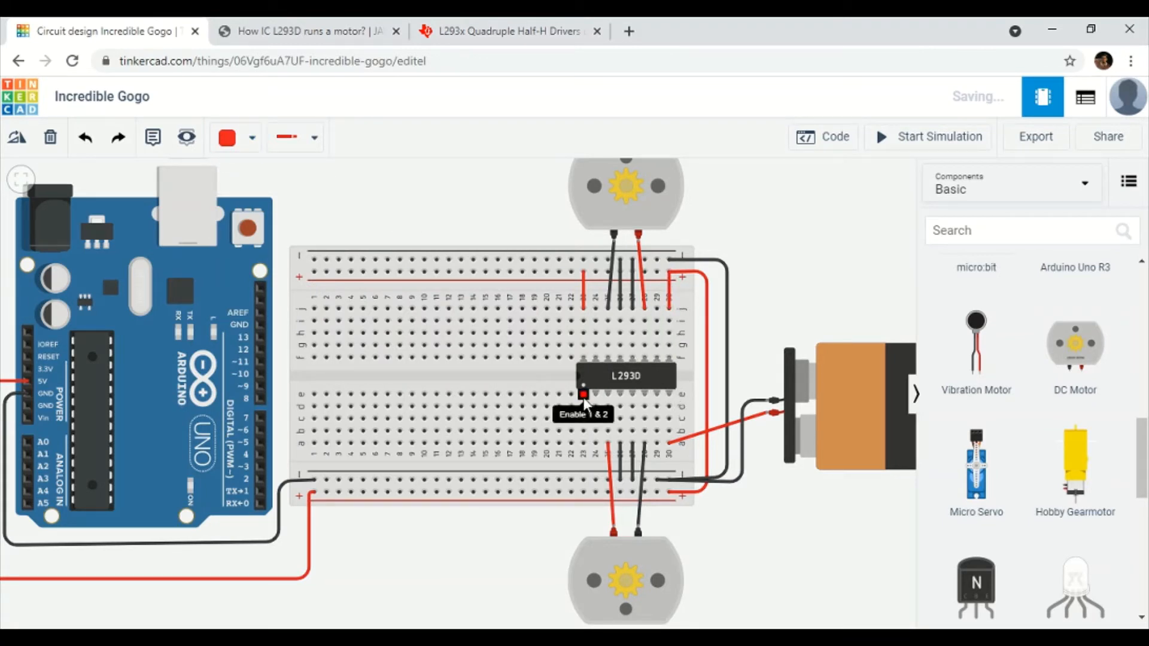
# Wire the Enable 1 & 2 column to the bottom + rail.
pyautogui.click(583, 444)
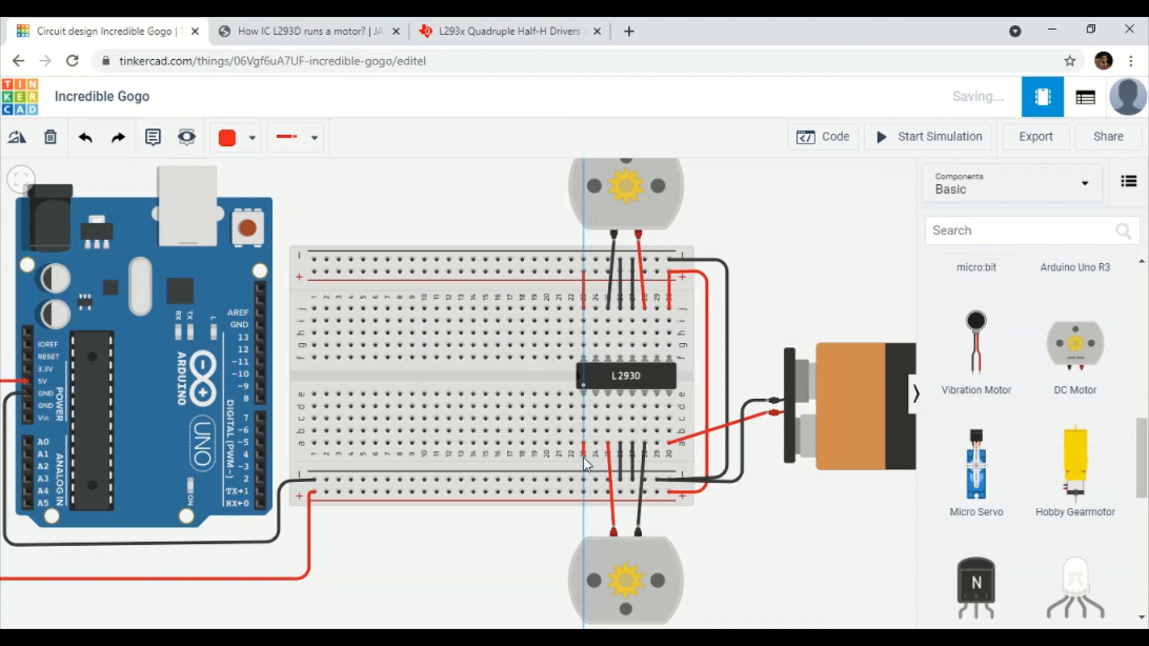
pyautogui.click(583, 491)
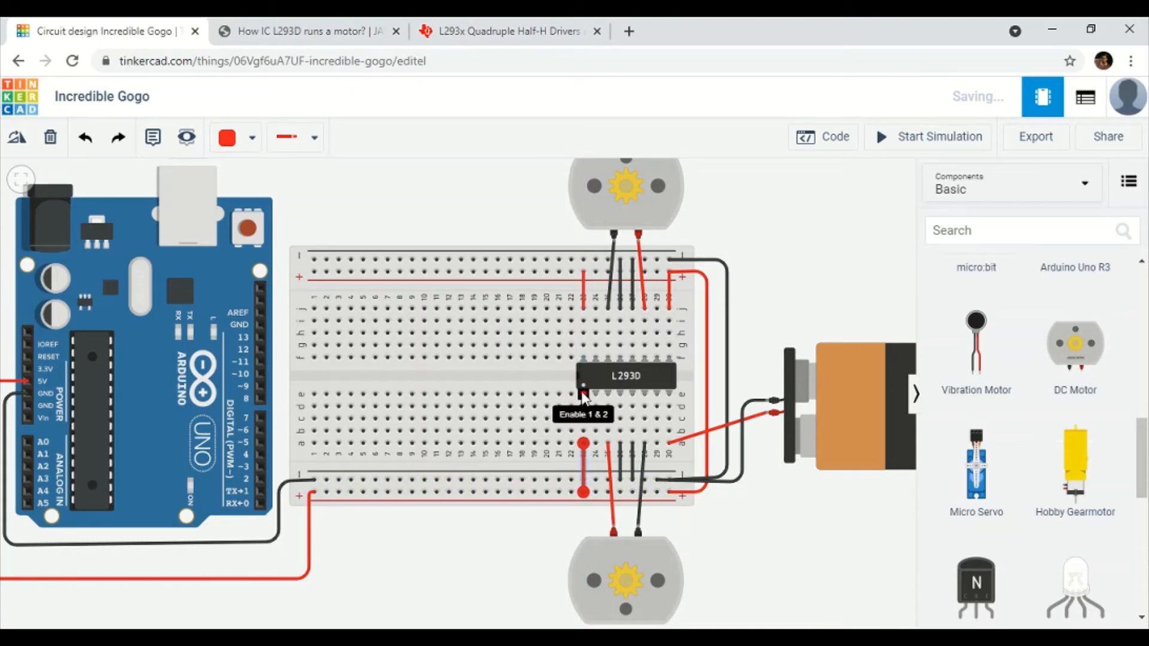
pyautogui.click(537, 175)
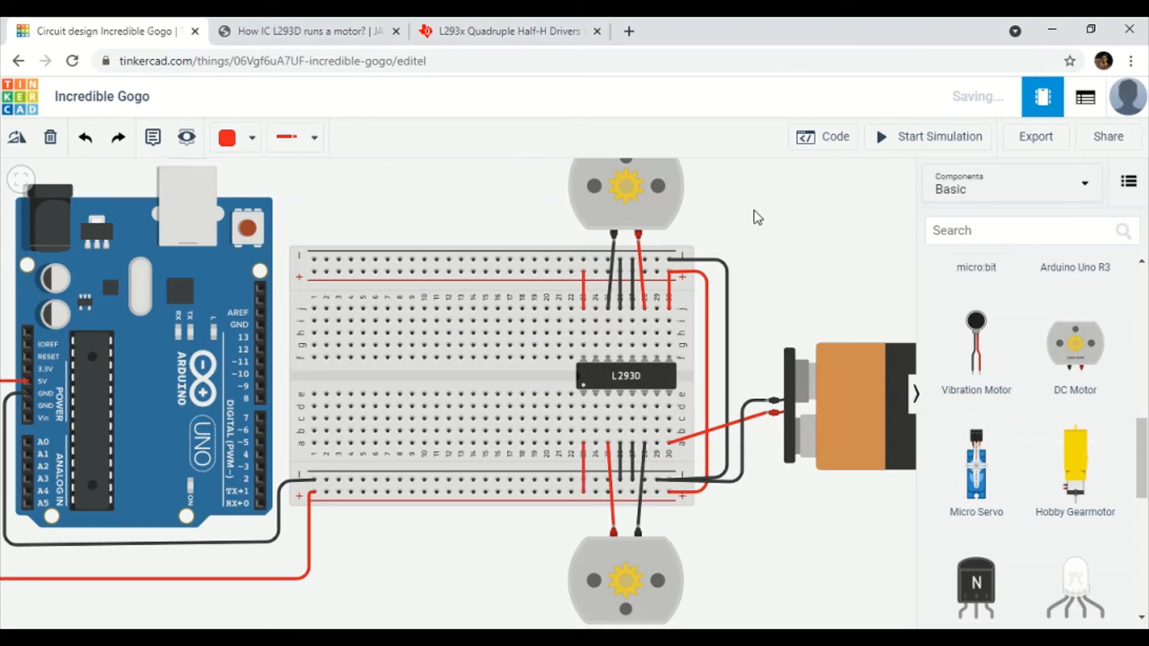
pyautogui.moveTo(754, 211); pyautogui.dragTo(764, 232)
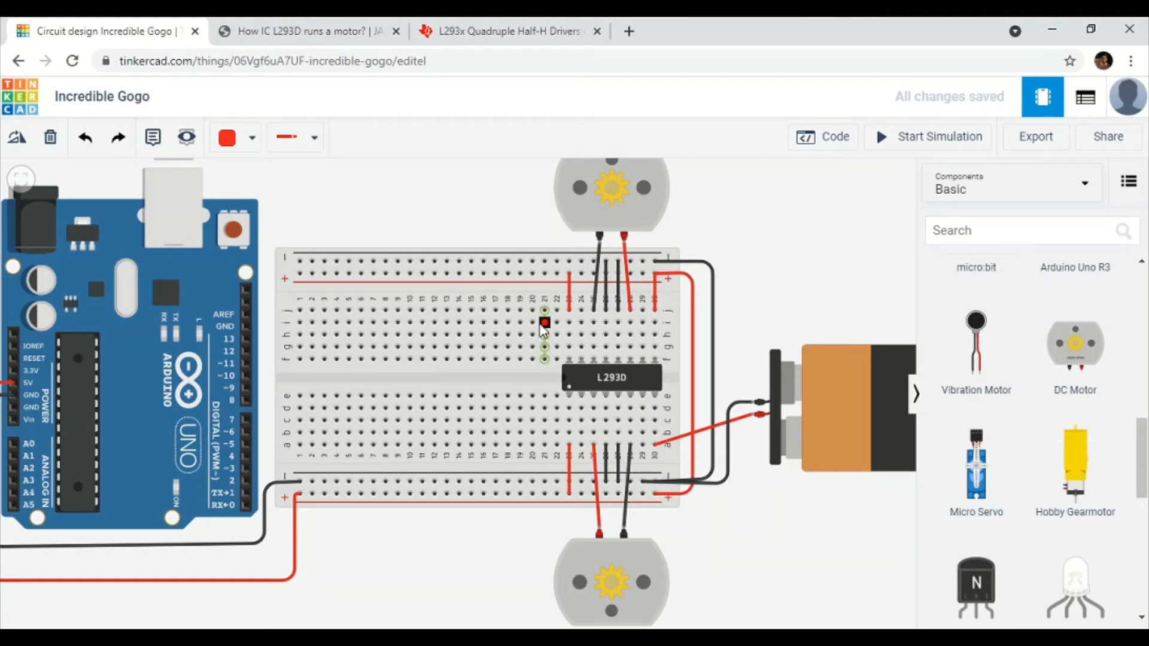
pyautogui.moveTo(461, 226); pyautogui.dragTo(521, 221)
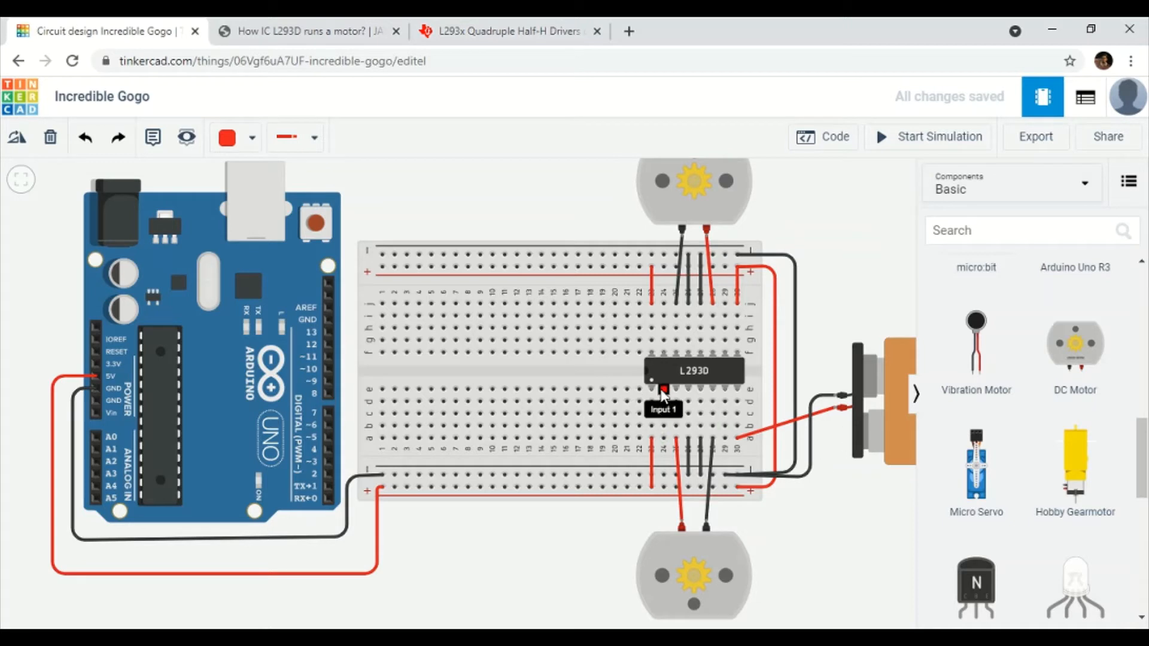
# Connect Arduino pin 8 to row a column 24 with a blue wire.
pyautogui.click(330, 394)
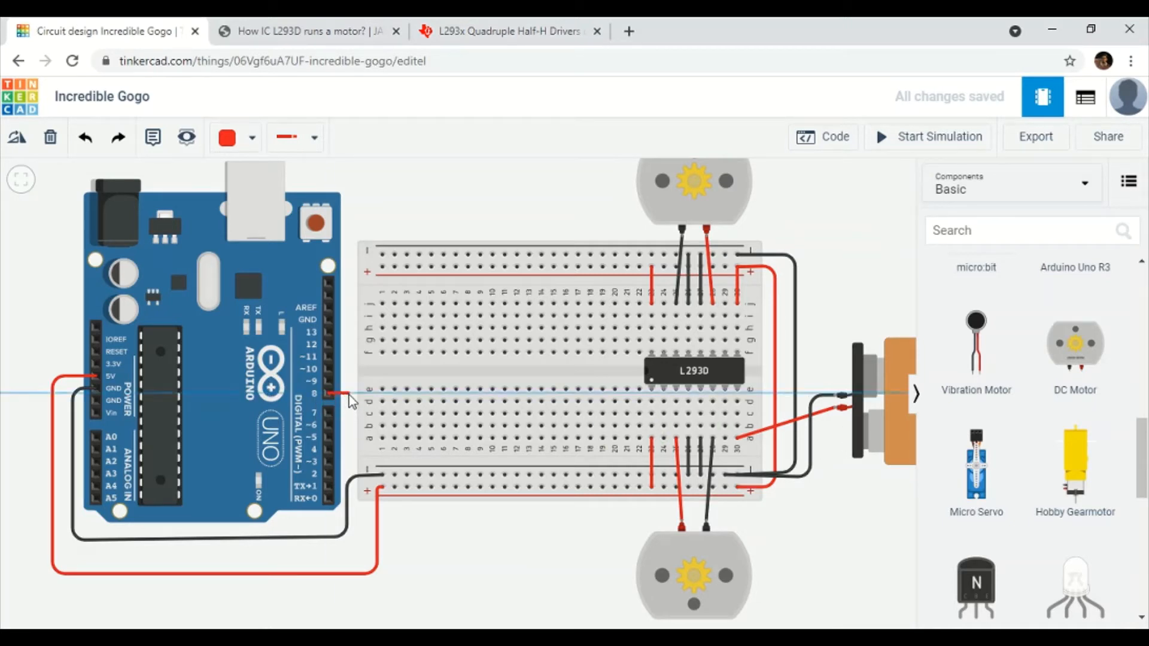
pyautogui.click(352, 434)
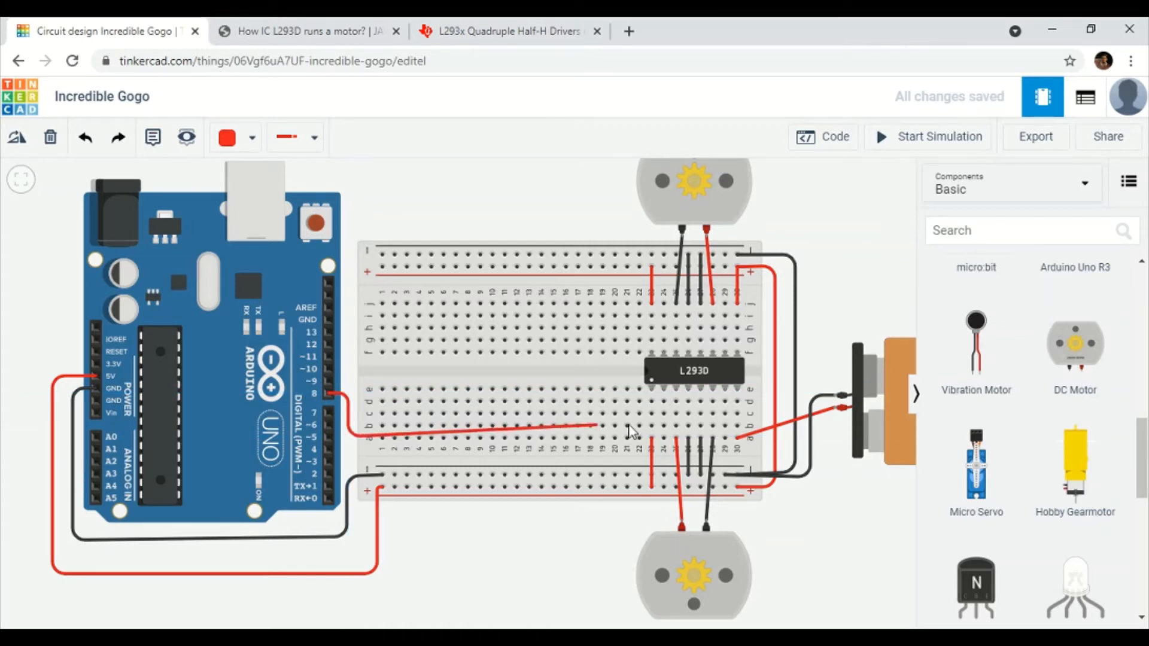
pyautogui.click(663, 401)
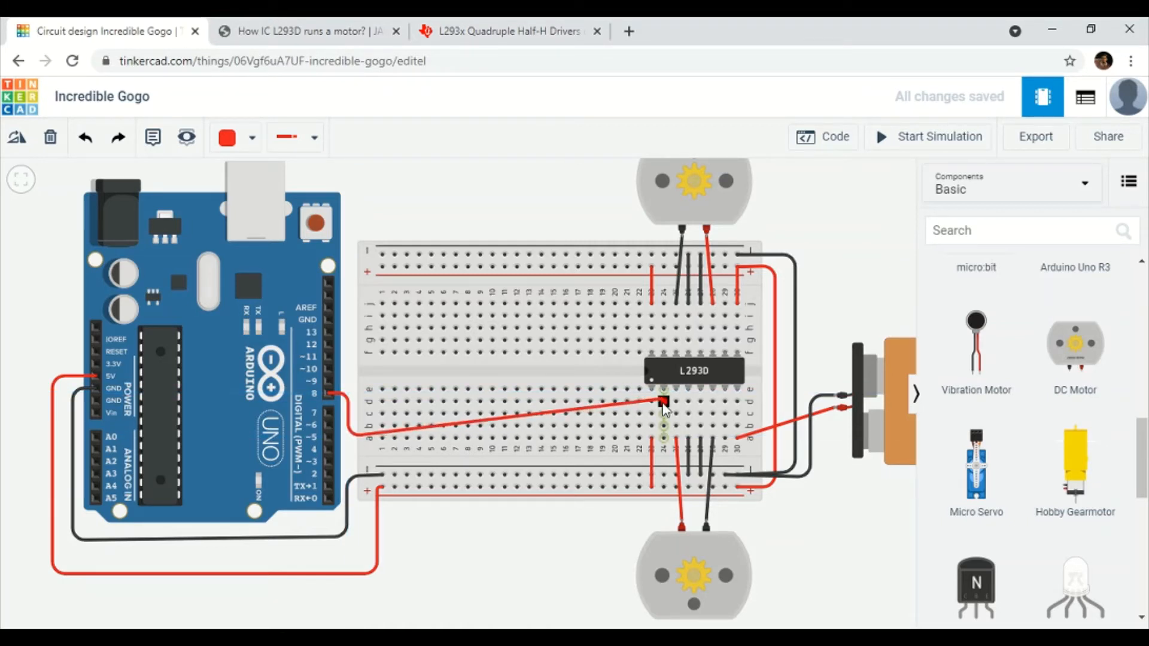
pyautogui.click(662, 426)
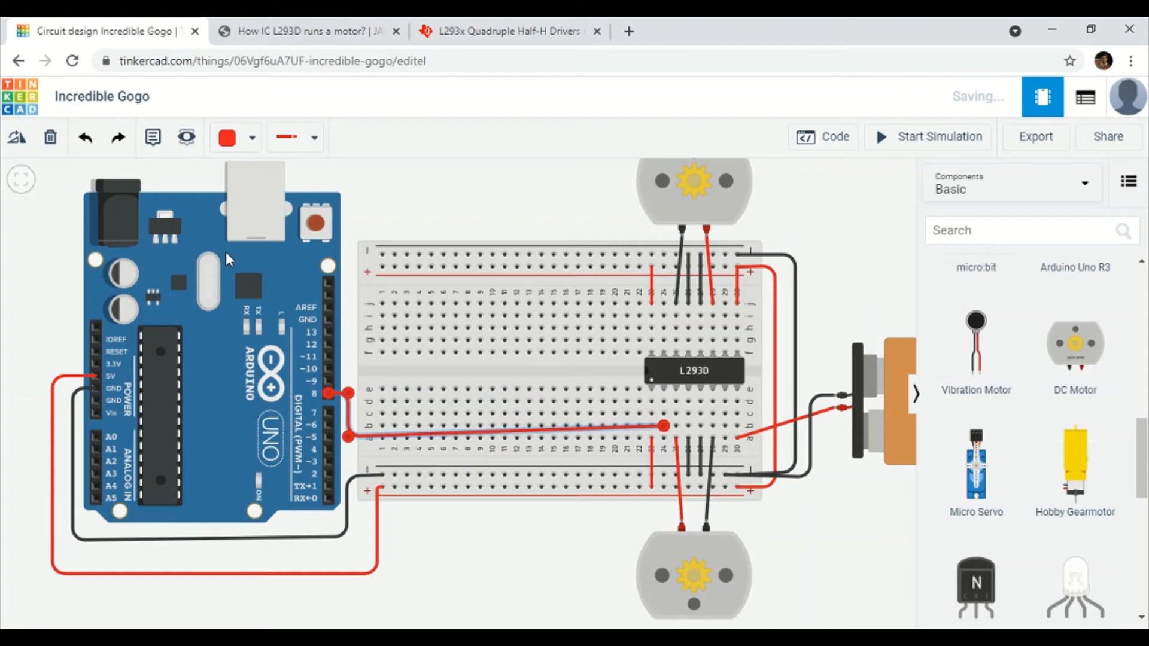
pyautogui.click(238, 144)
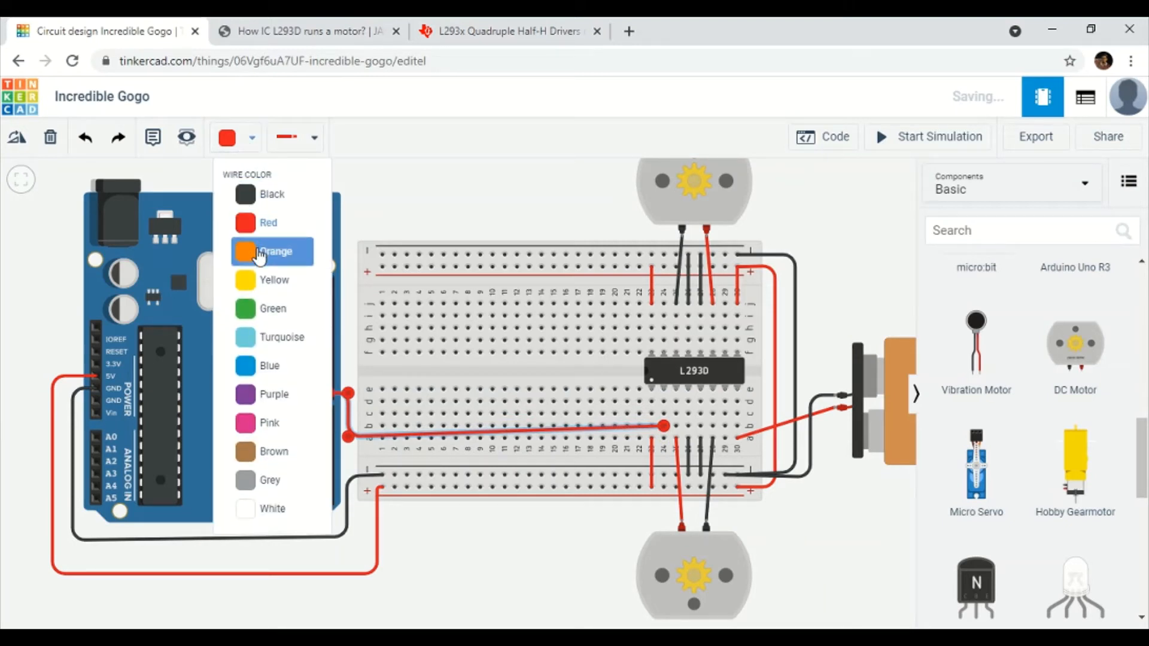
pyautogui.click(264, 366)
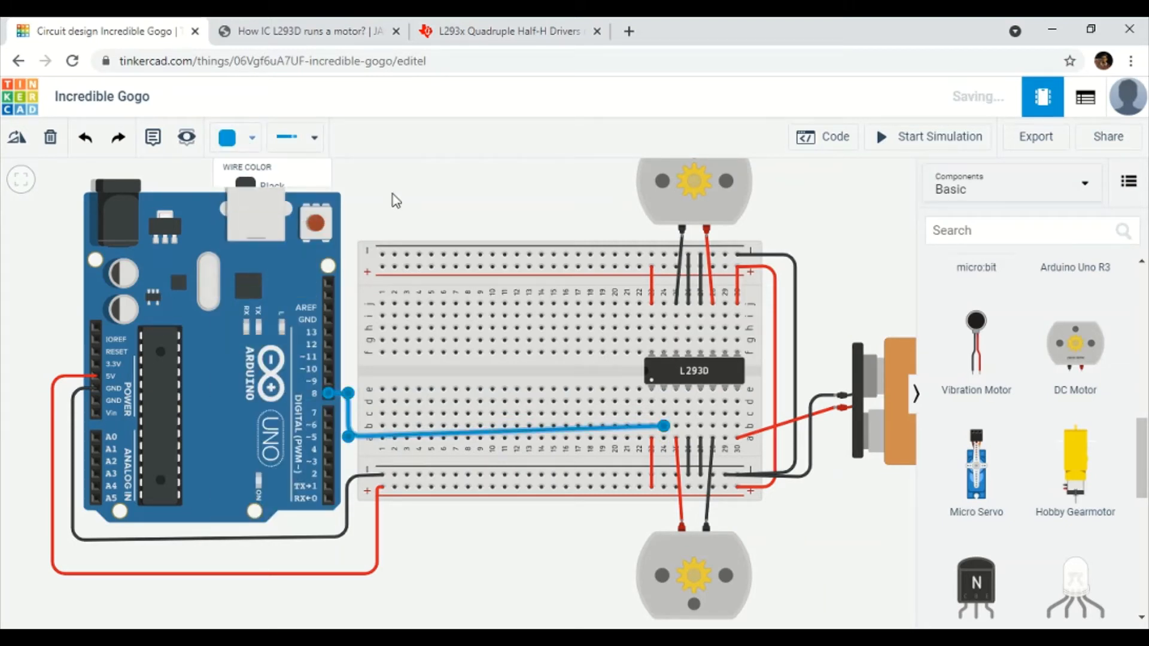
pyautogui.click(406, 192)
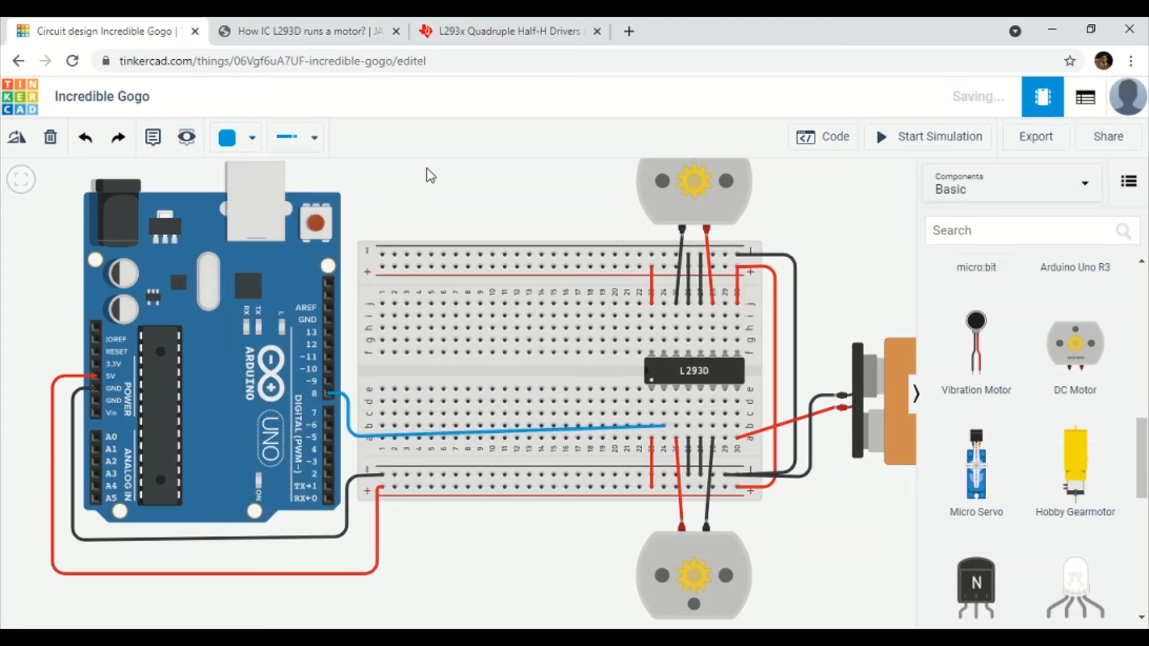
# Connect Arduino pin 9 to row c column 29, and start a wire from pin 10.
pyautogui.click(326, 381)
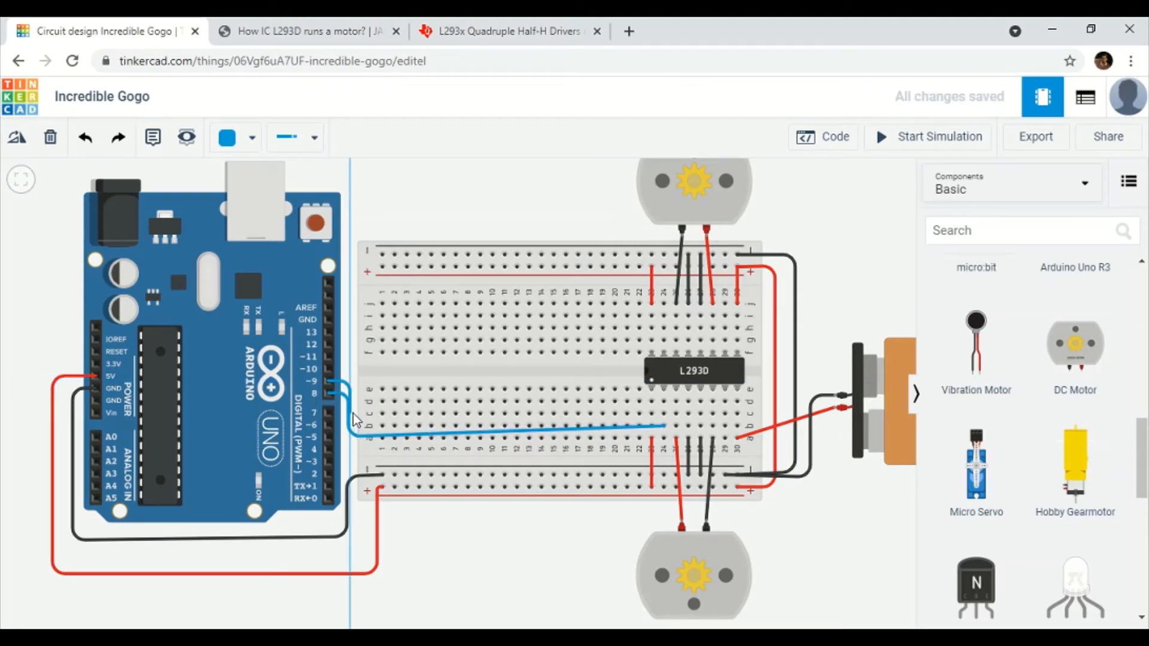
pyautogui.click(725, 414)
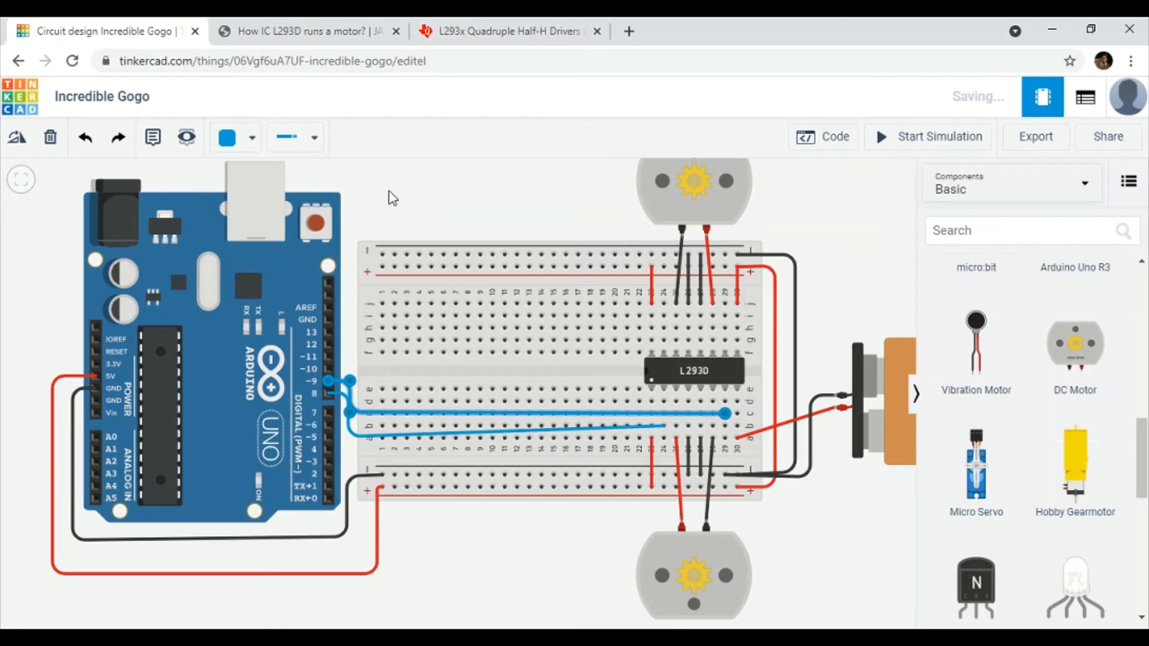
pyautogui.click(393, 197)
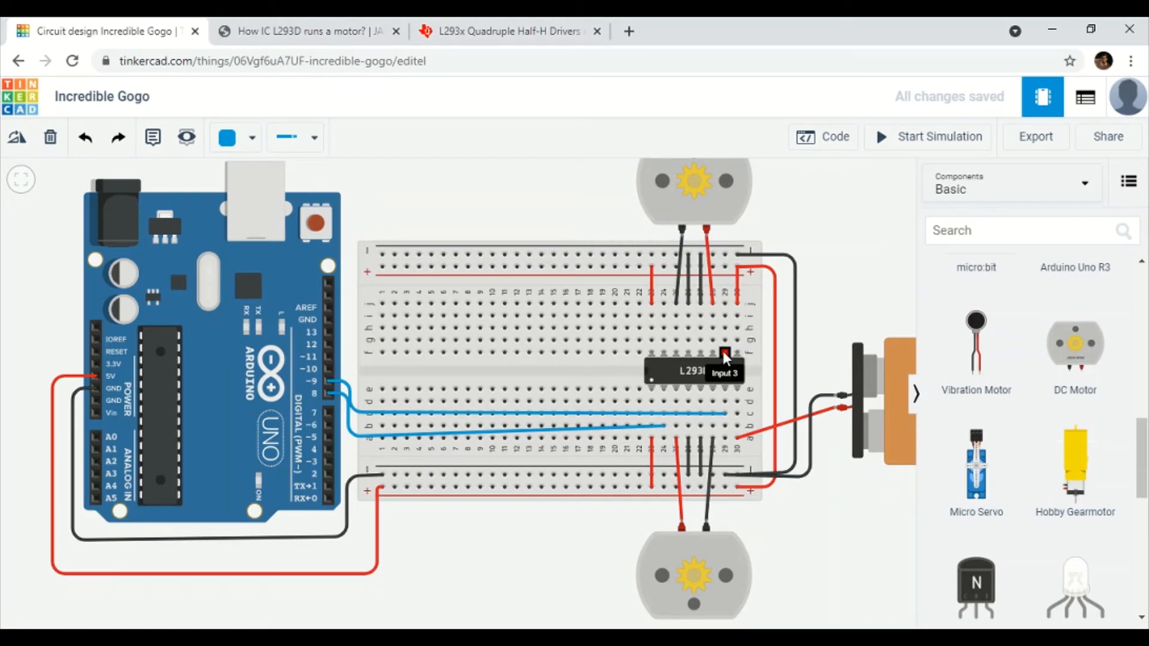
pyautogui.click(331, 369)
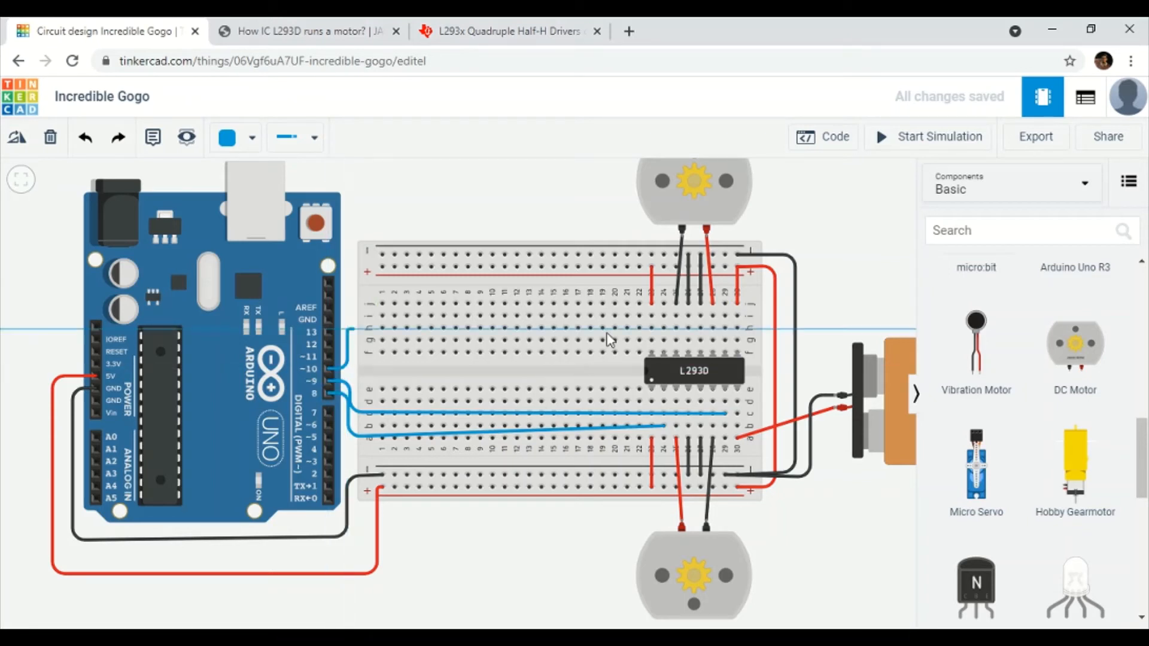
# Finish the pin 10 wire at column 29 above the chip and make it green.
pyautogui.click(725, 316)
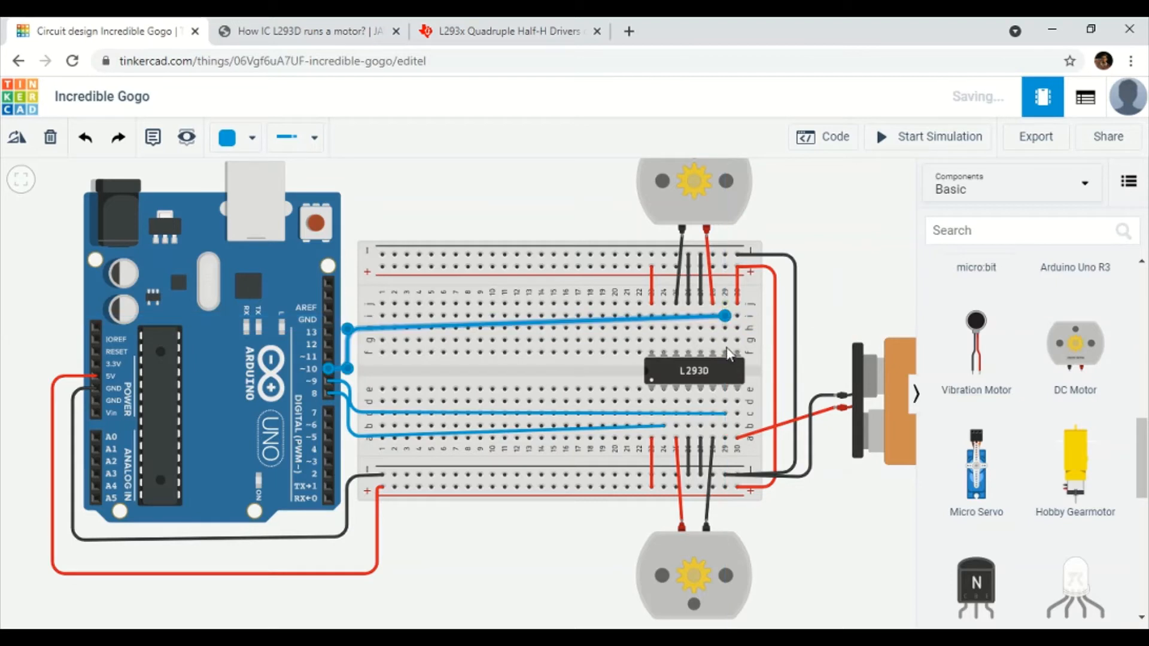
pyautogui.click(252, 138)
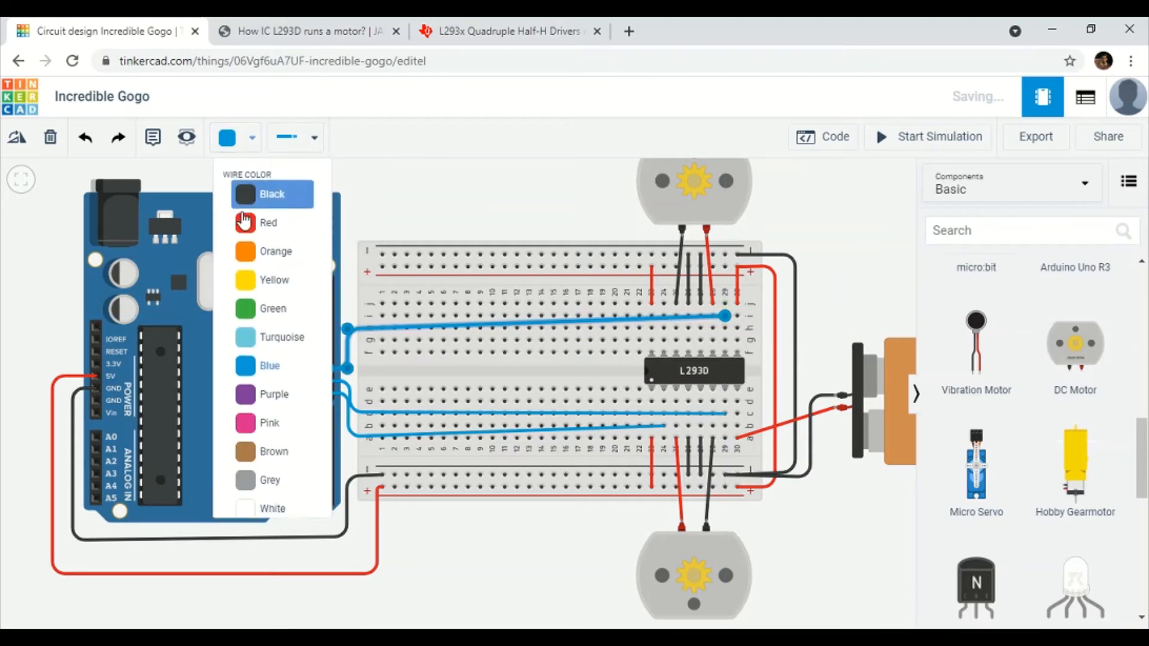
pyautogui.click(257, 308)
pyautogui.click(491, 228)
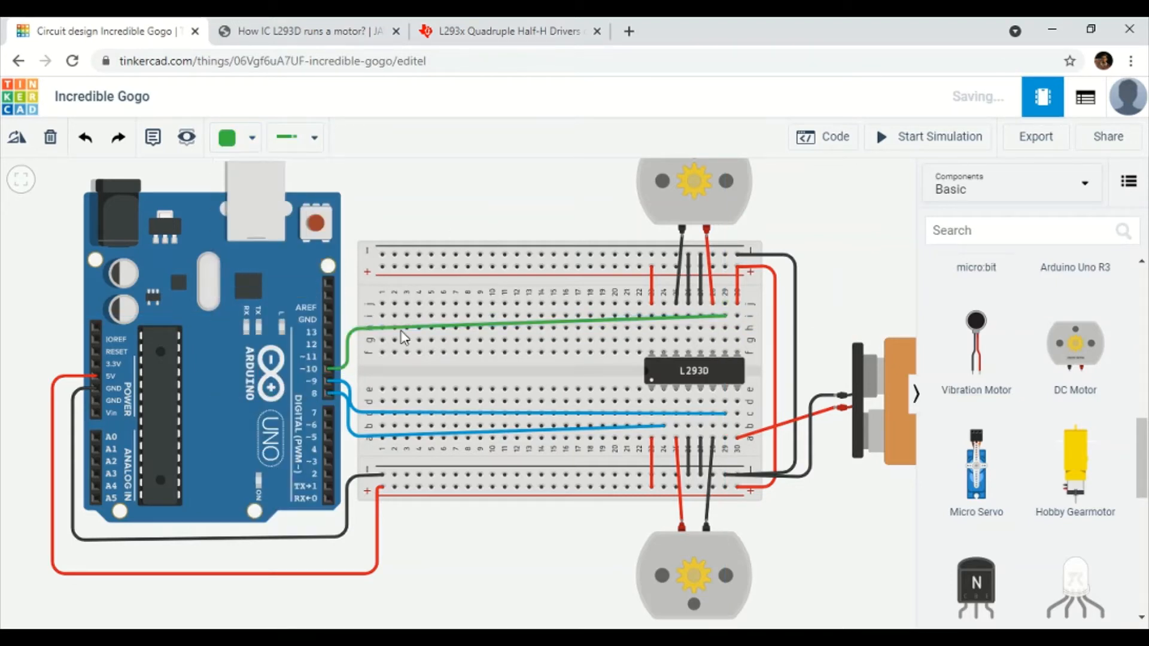
# Connect Arduino pin 11 to row j column 24.
pyautogui.click(329, 357)
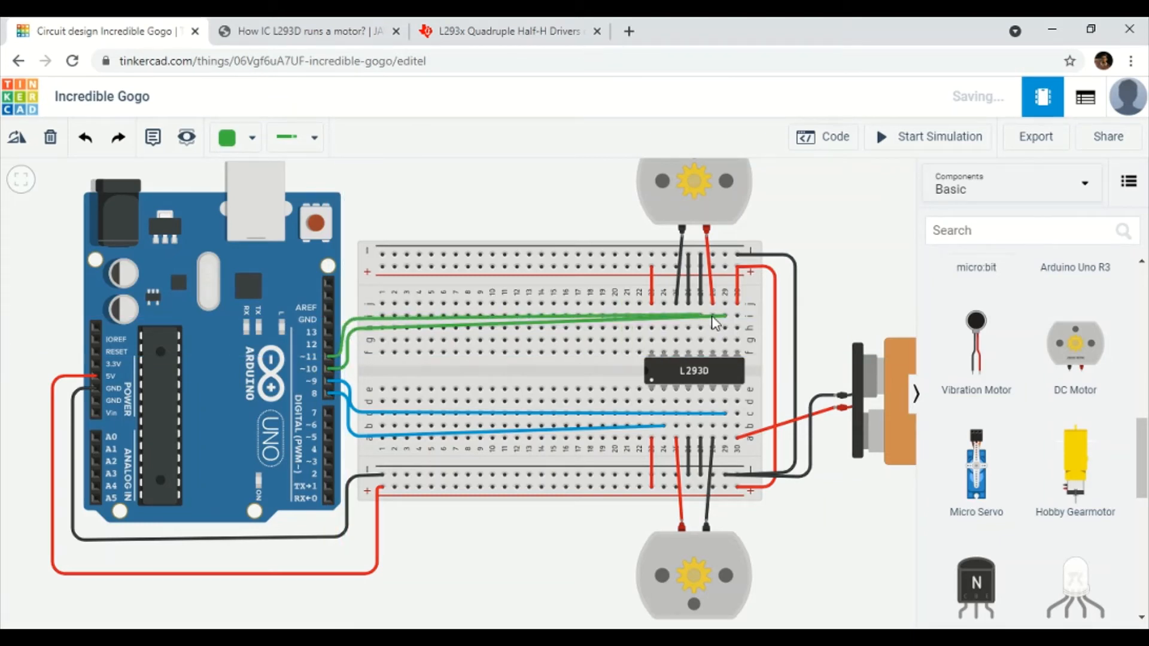
pyautogui.click(663, 316)
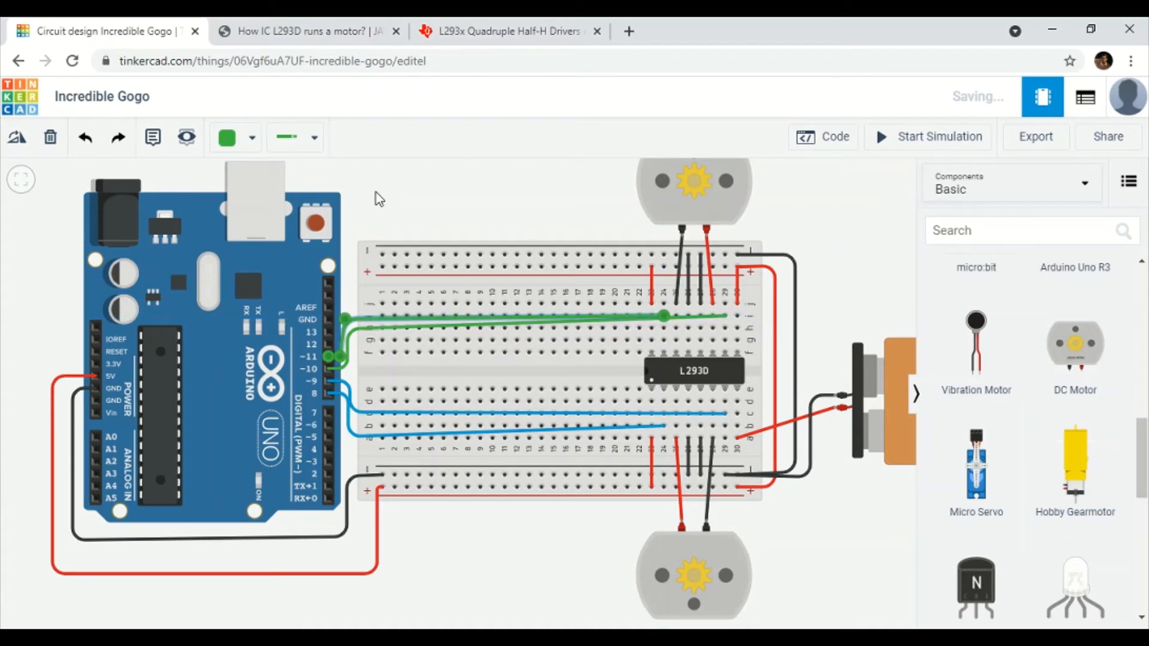
pyautogui.click(446, 199)
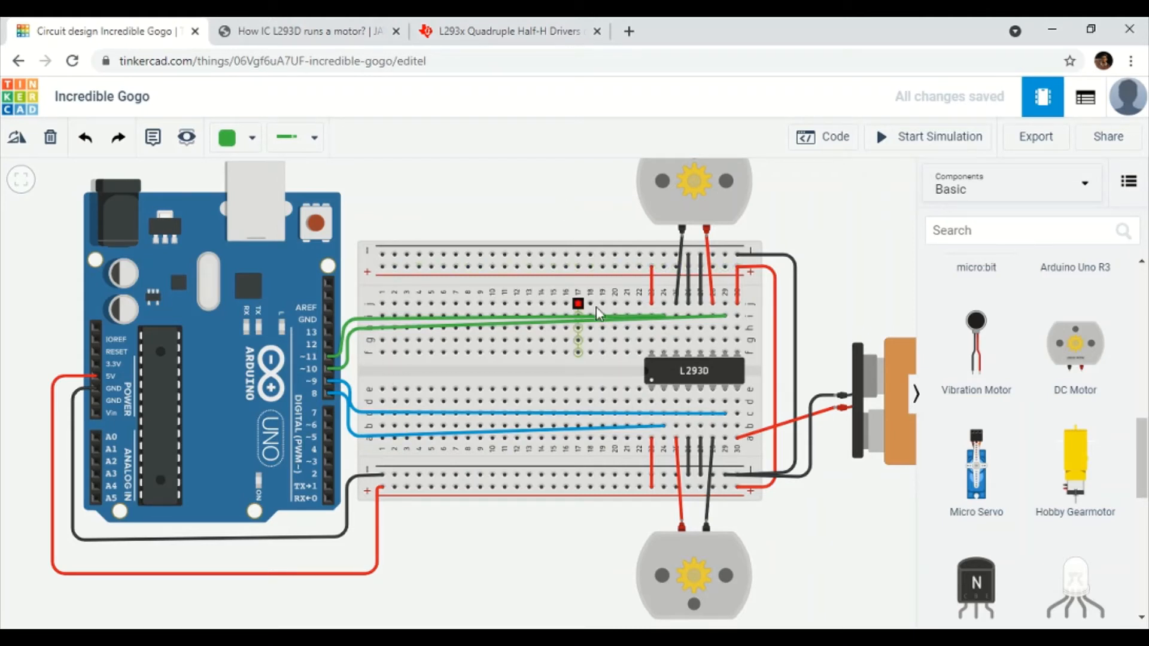
# Place a pushbutton near column 3 and a resistor by the top rail, nudging the Arduino left.
pyautogui.scroll(1, 1025, 429)
pyautogui.scroll(10, 1024, 429)
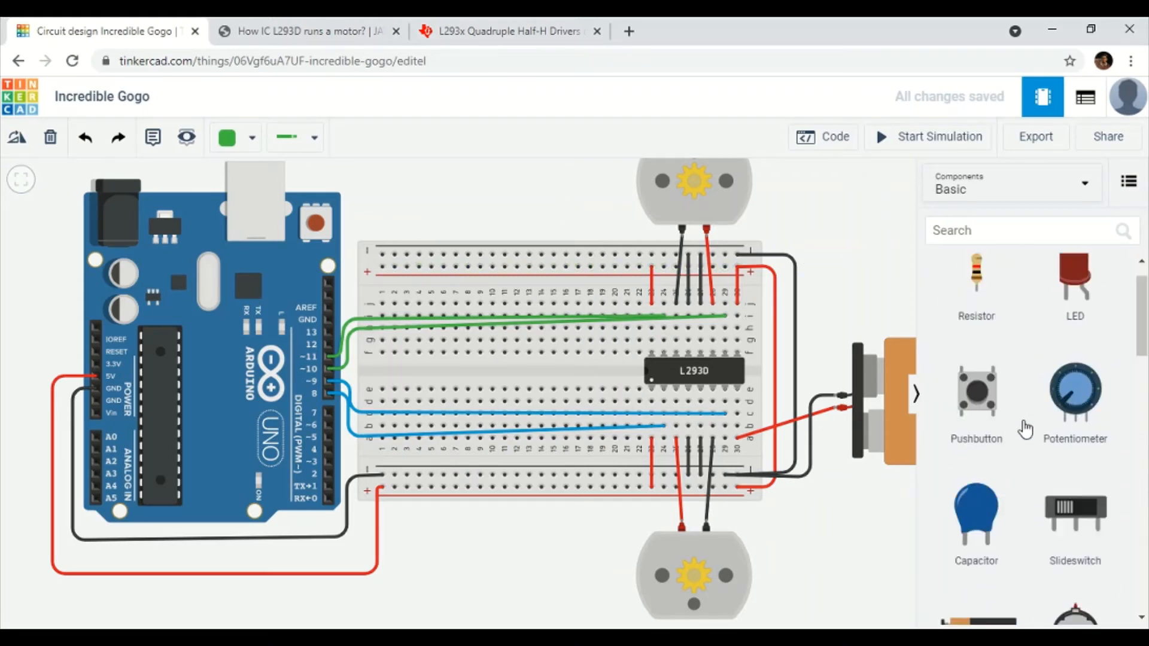
pyautogui.moveTo(988, 441); pyautogui.dragTo(402, 375)
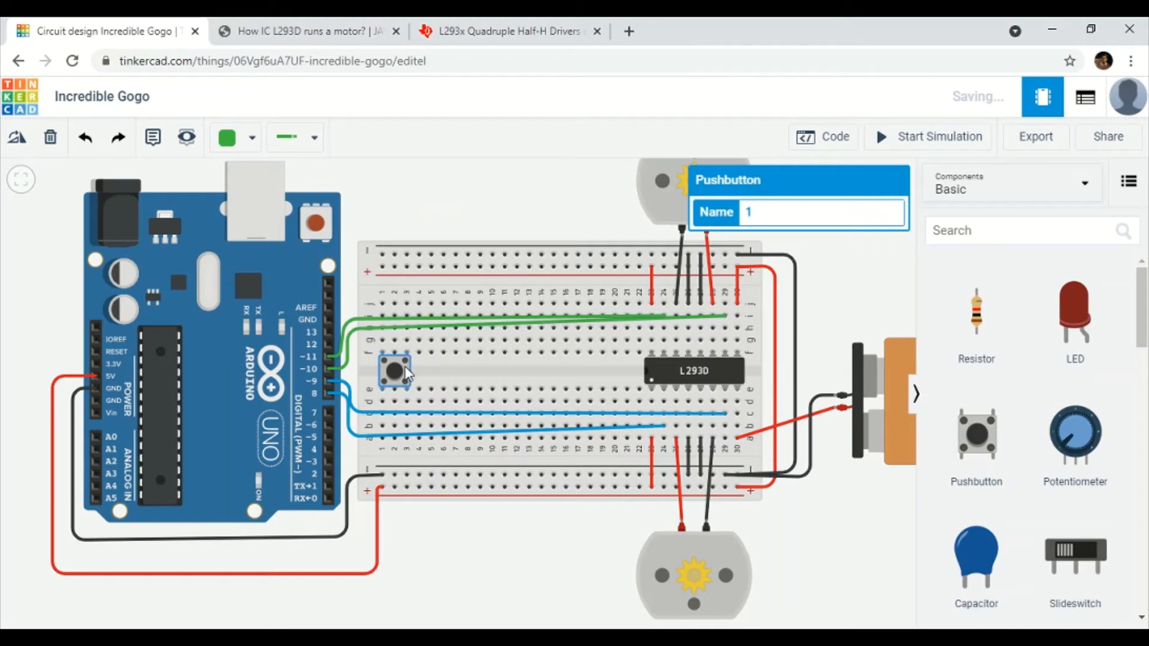
pyautogui.moveTo(996, 330); pyautogui.dragTo(384, 283)
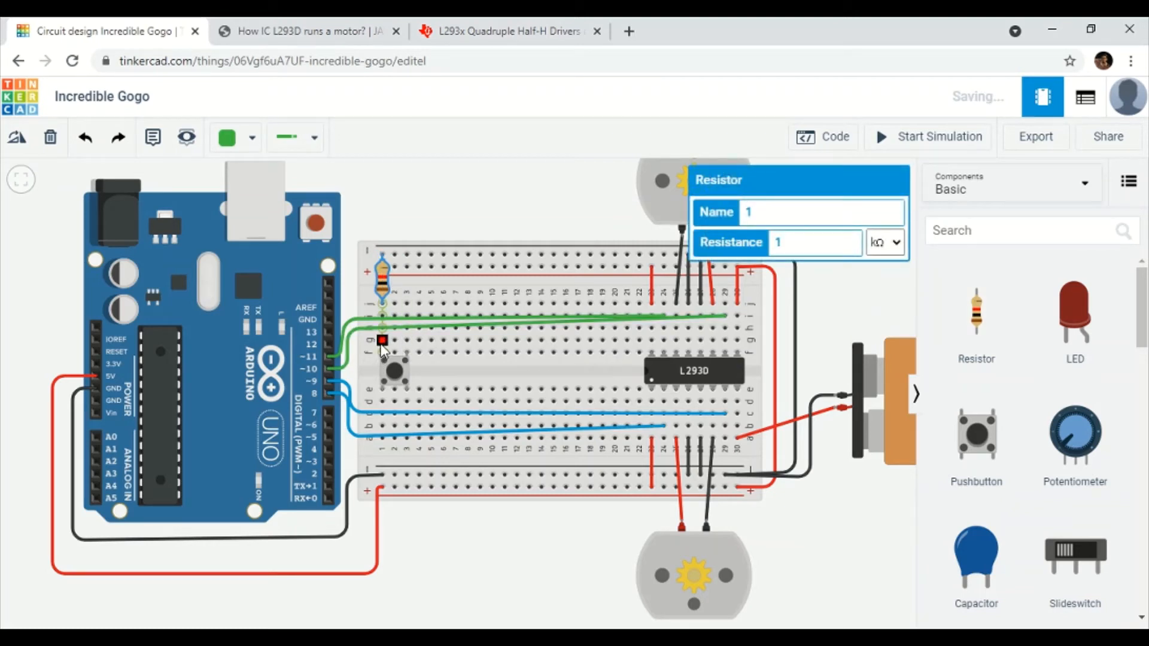
pyautogui.moveTo(293, 345); pyautogui.dragTo(283, 344)
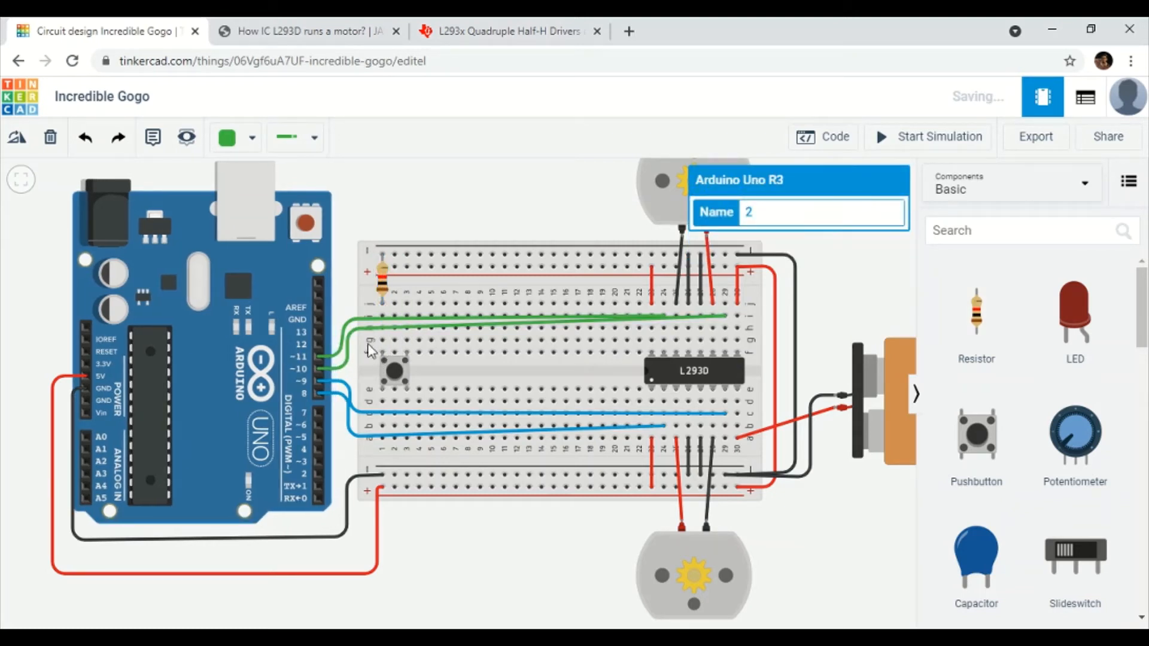
# Wire the hole beside the button to Arduino pin 12 in purple.
pyautogui.click(381, 340)
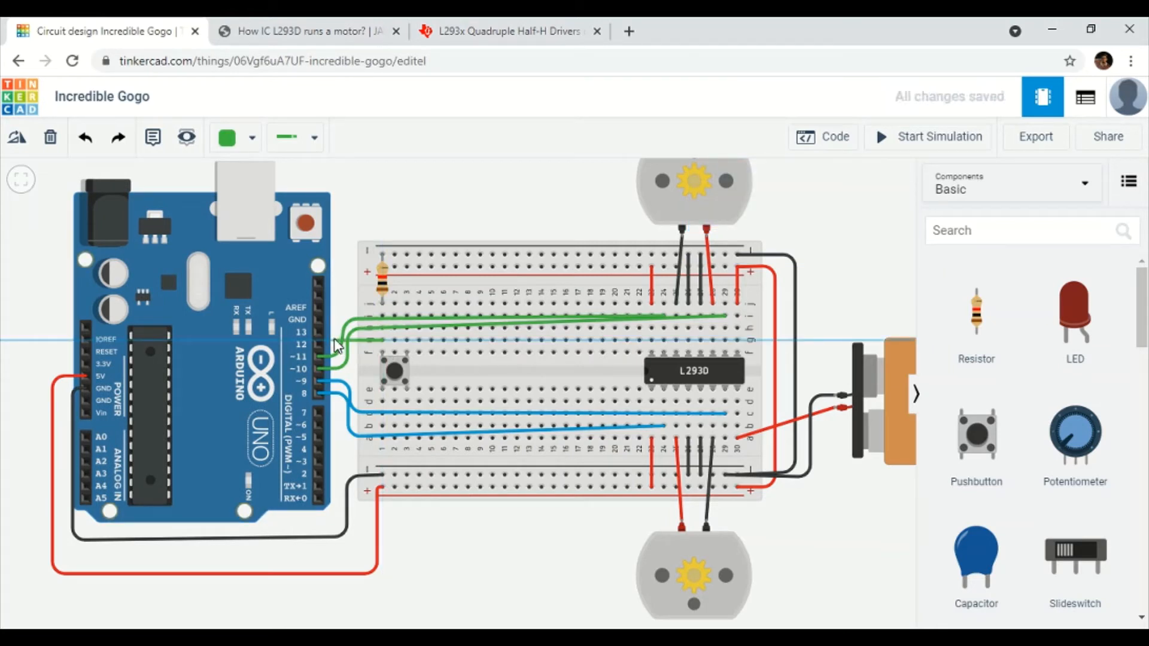
pyautogui.click(318, 343)
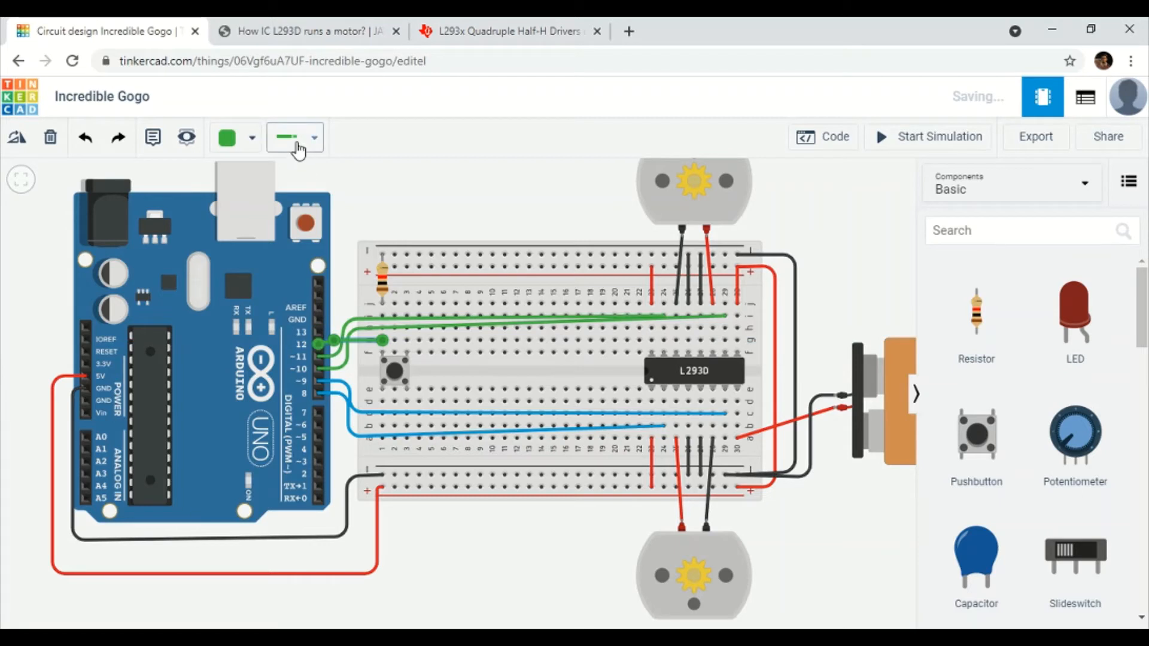
pyautogui.click(250, 143)
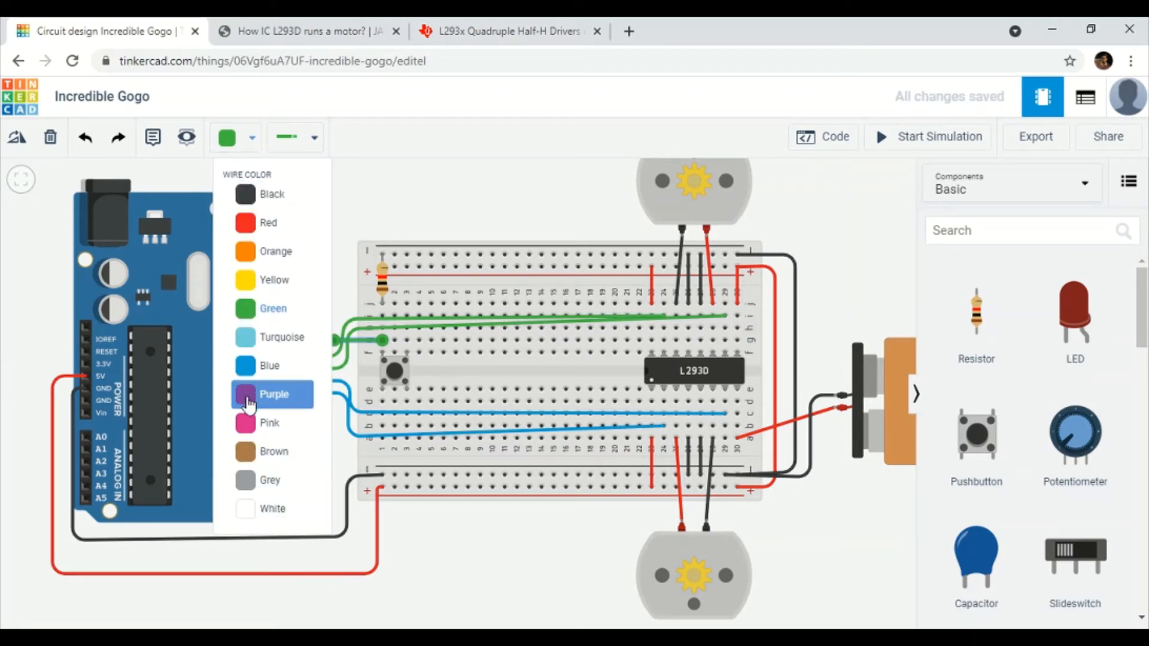
pyautogui.click(250, 404)
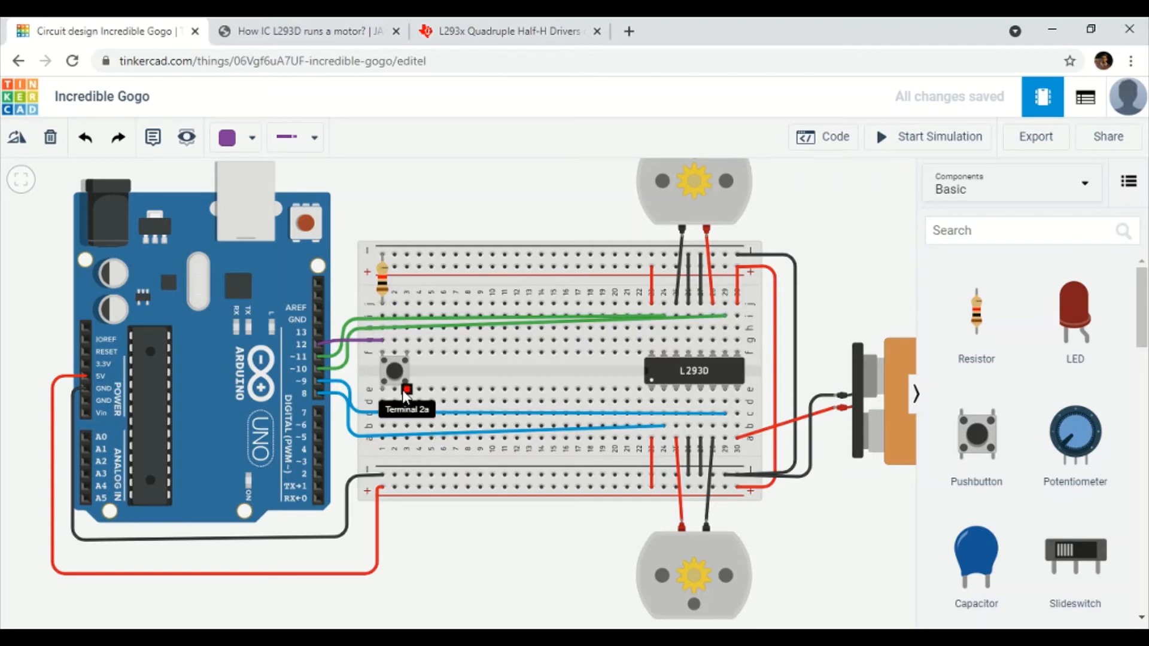
# Connect the button's lower leg to the bottom power rail with a red wire.
pyautogui.click(407, 439)
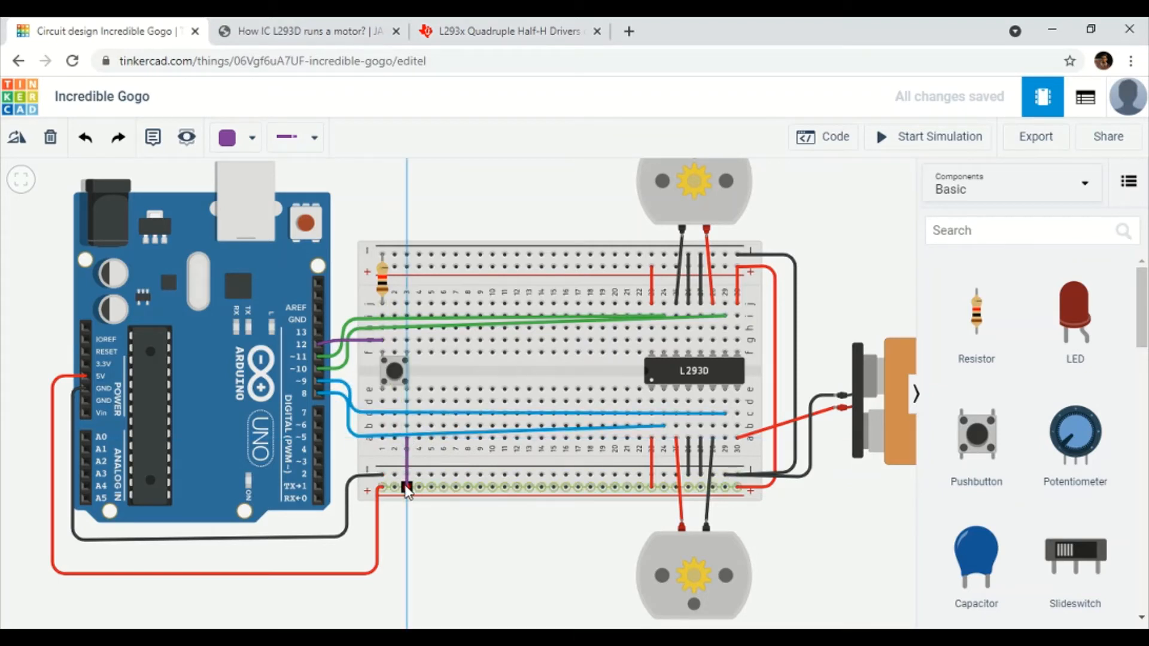
pyautogui.click(407, 486)
pyautogui.click(249, 140)
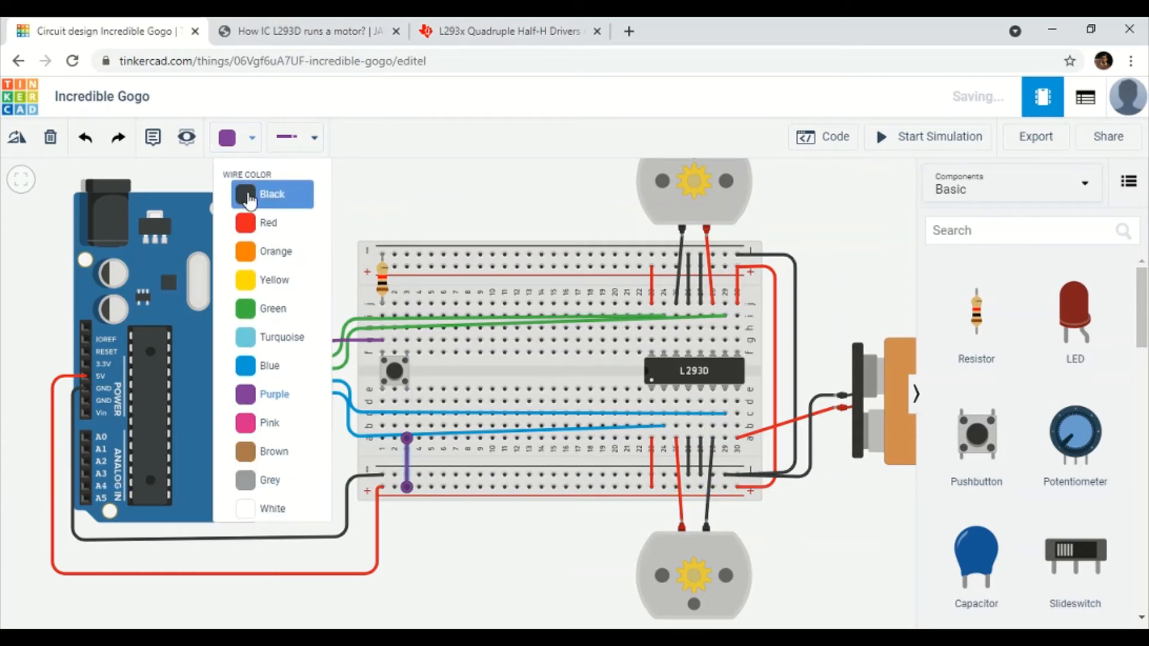
pyautogui.click(253, 224)
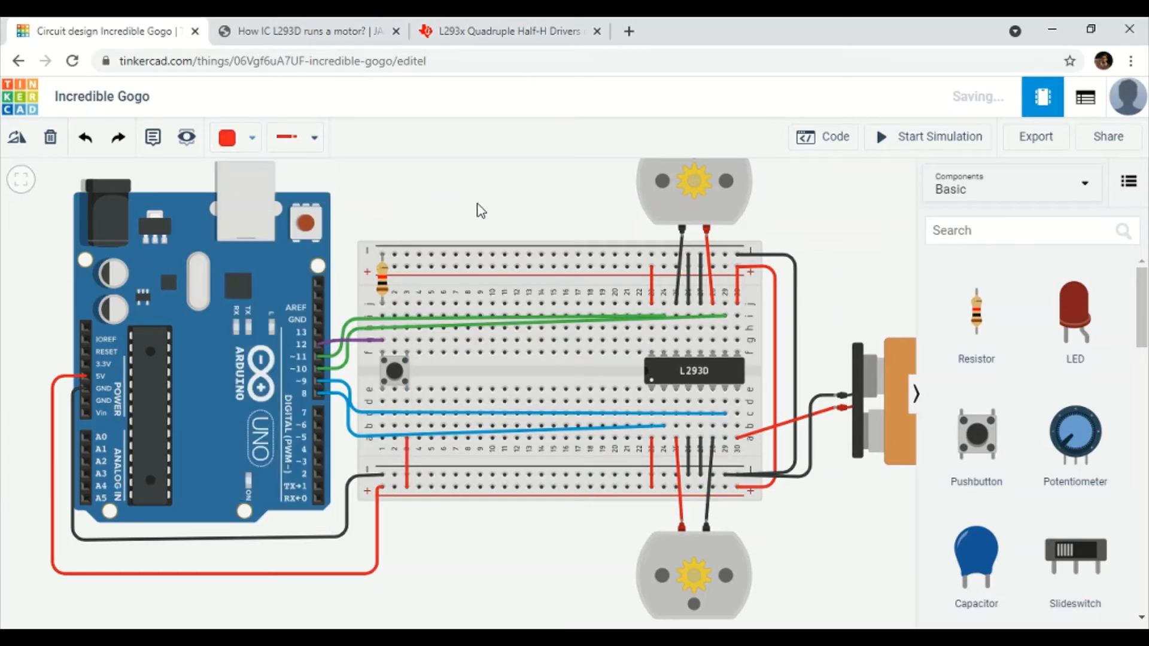
pyautogui.click(394, 371)
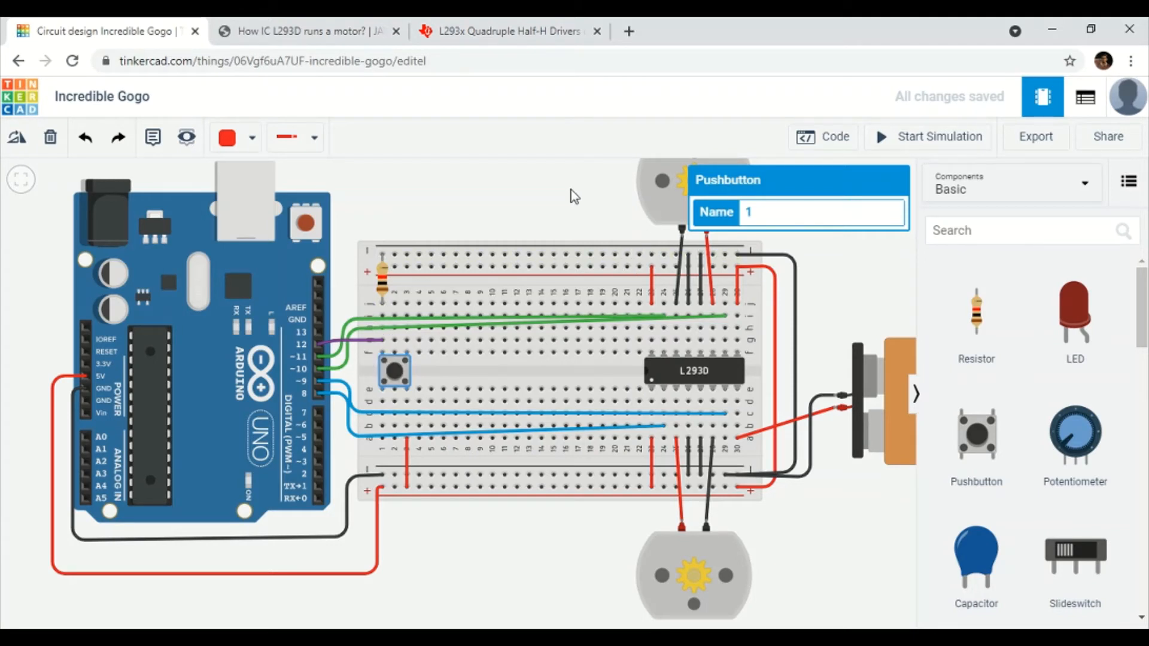
pyautogui.moveTo(570, 189); pyautogui.dragTo(485, 206)
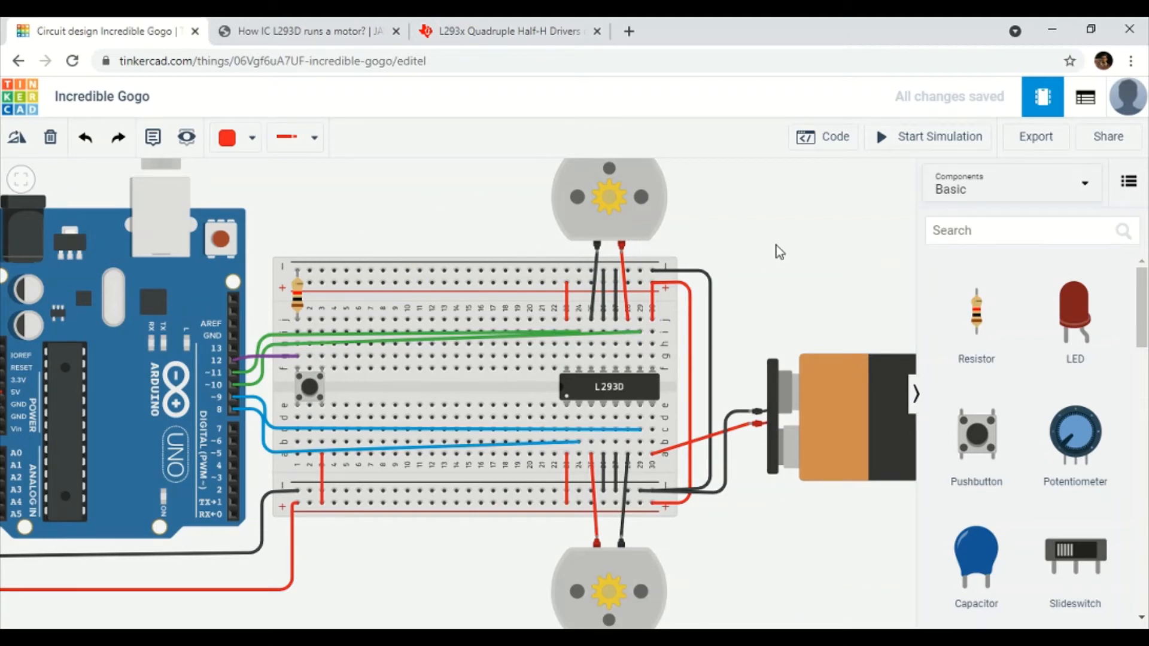
# Open the Arduino's block code and delete the default starter blocks.
pyautogui.click(848, 148)
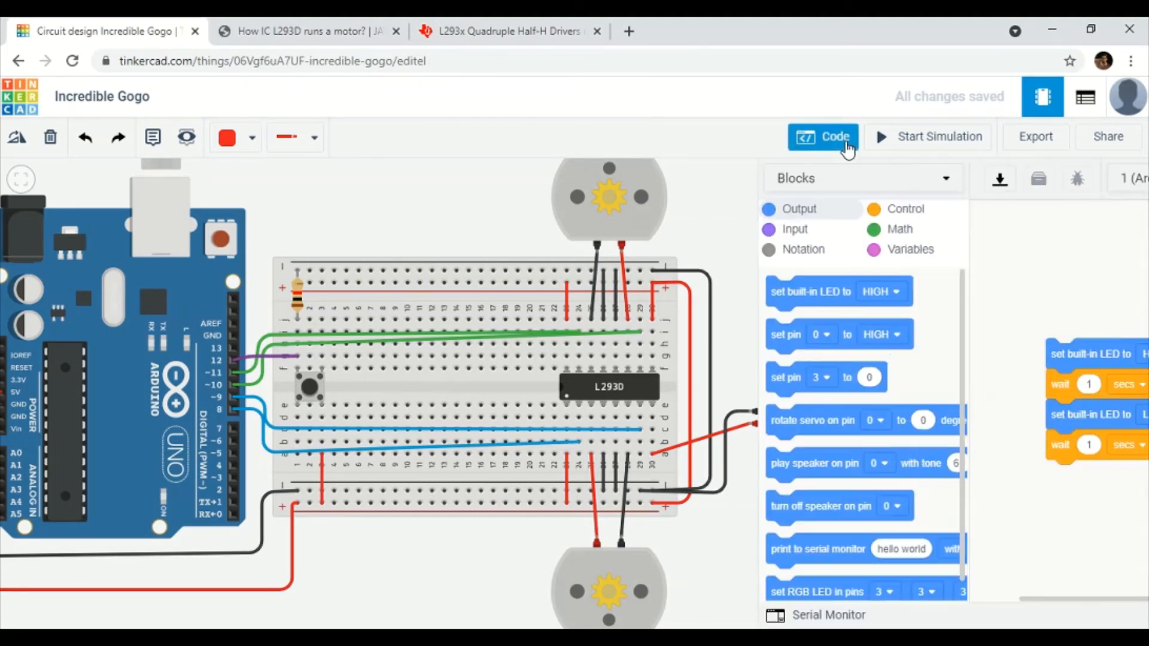
pyautogui.moveTo(945, 354); pyautogui.dragTo(748, 331)
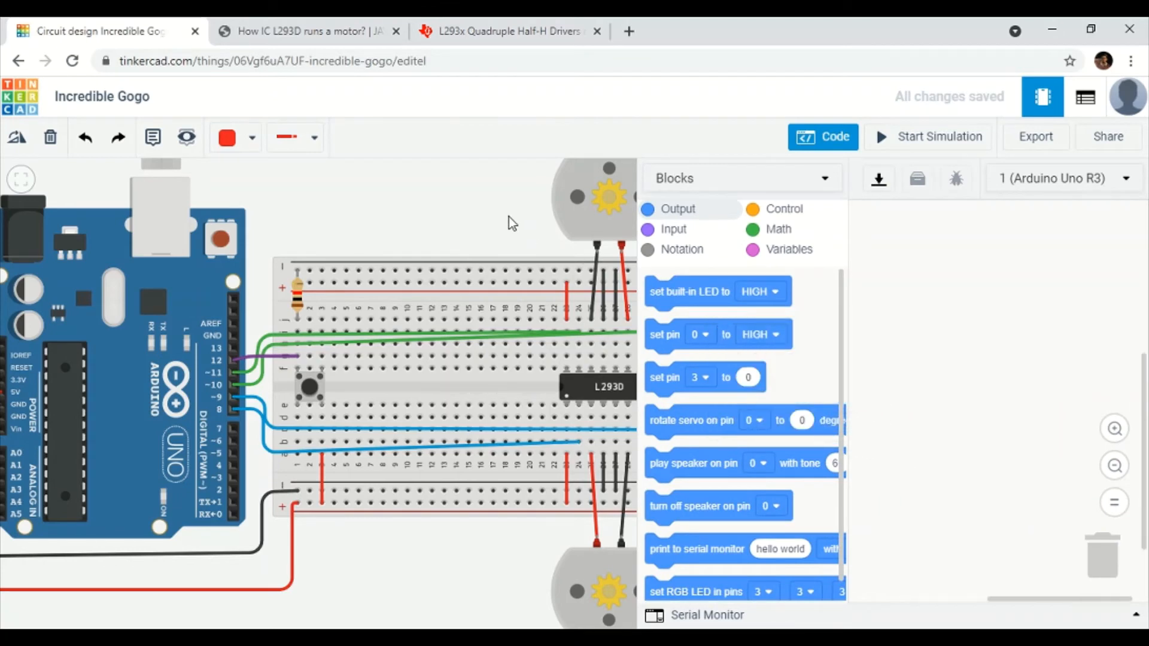
pyautogui.moveTo(478, 209); pyautogui.dragTo(371, 246)
pyautogui.scroll(-1, 396, 244)
pyautogui.scroll(-1, 392, 210)
pyautogui.moveTo(574, 276); pyautogui.dragTo(550, 269)
pyautogui.moveTo(636, 260); pyautogui.dragTo(535, 247)
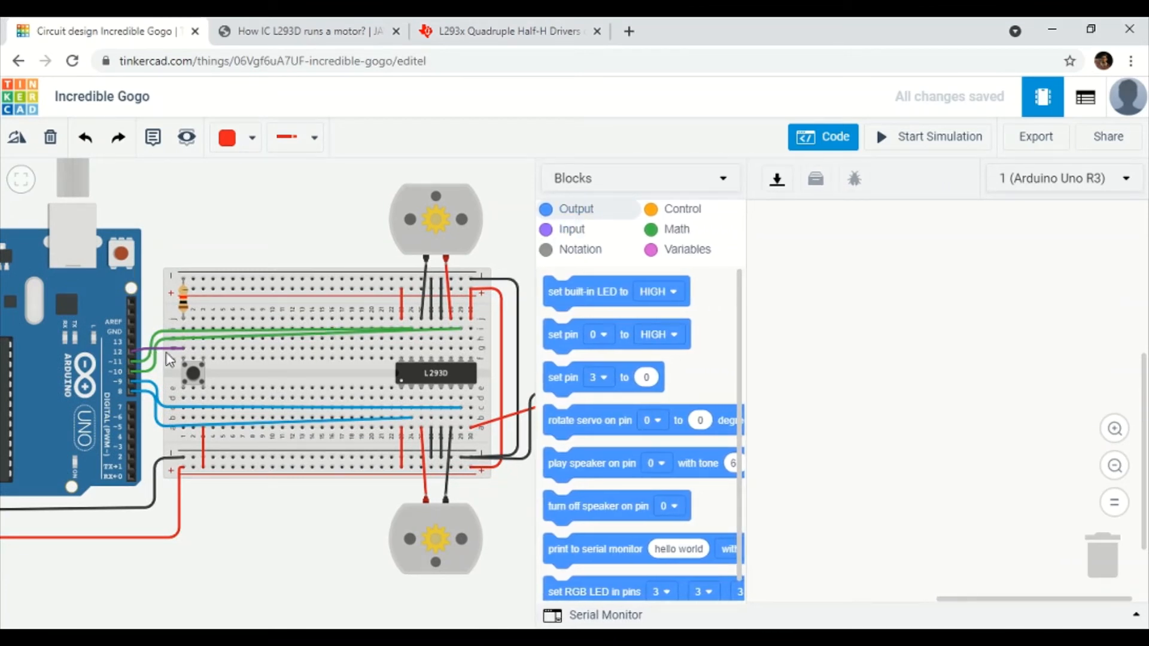
# Create a variable named Button1 and place a 'set Button1 to 0' block.
pyautogui.click(674, 253)
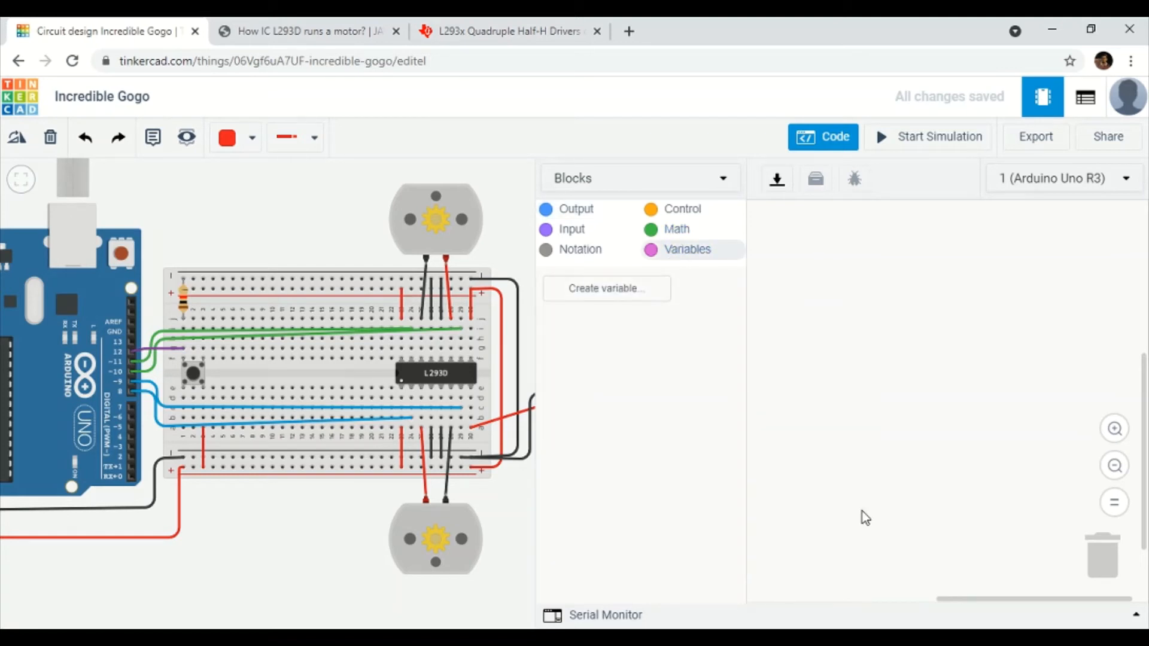
pyautogui.click(590, 287)
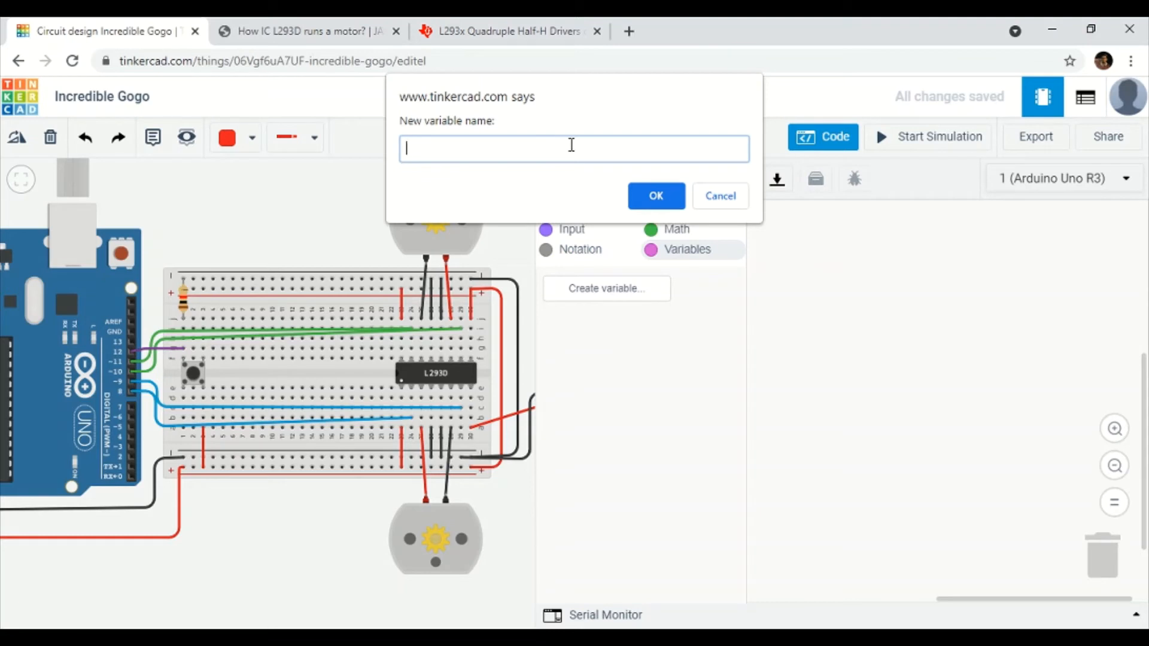
pyautogui.write('Button1')
pyautogui.click(674, 198)
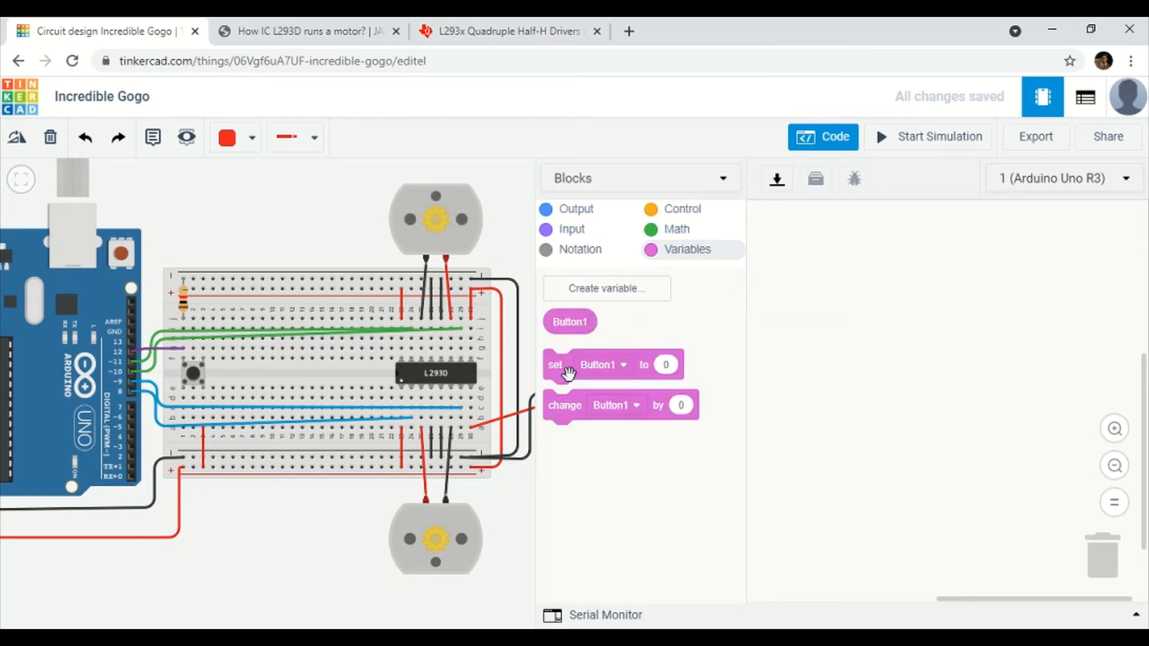
pyautogui.moveTo(556, 366); pyautogui.dragTo(819, 272)
pyautogui.moveTo(807, 265); pyautogui.dragTo(807, 266)
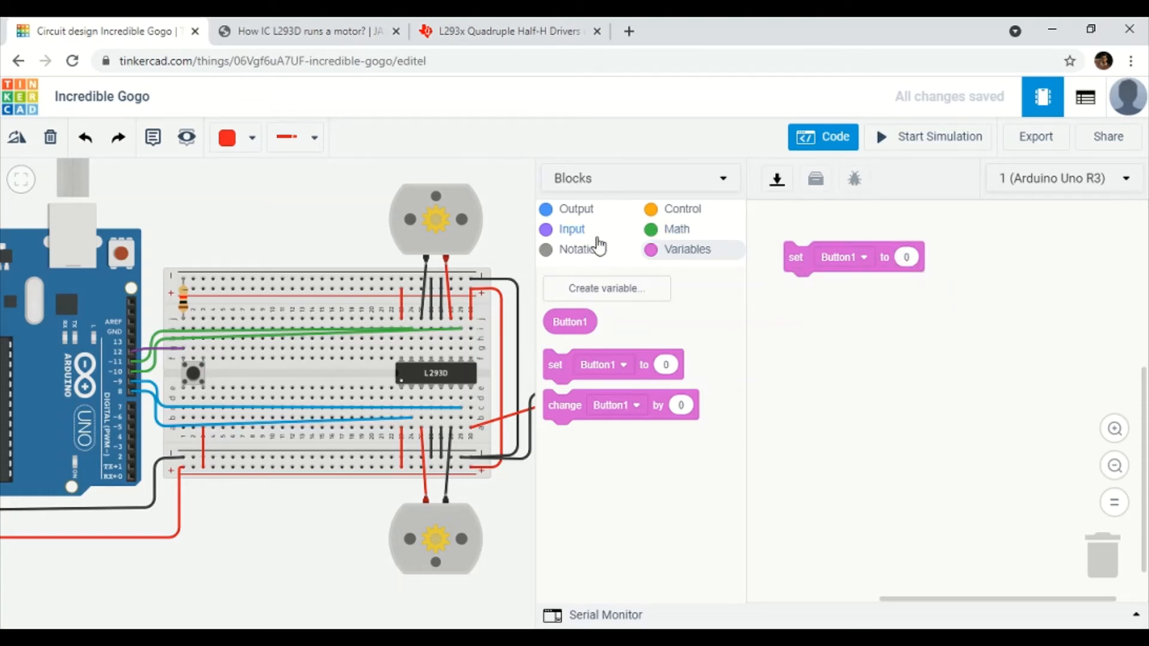
pyautogui.click(579, 235)
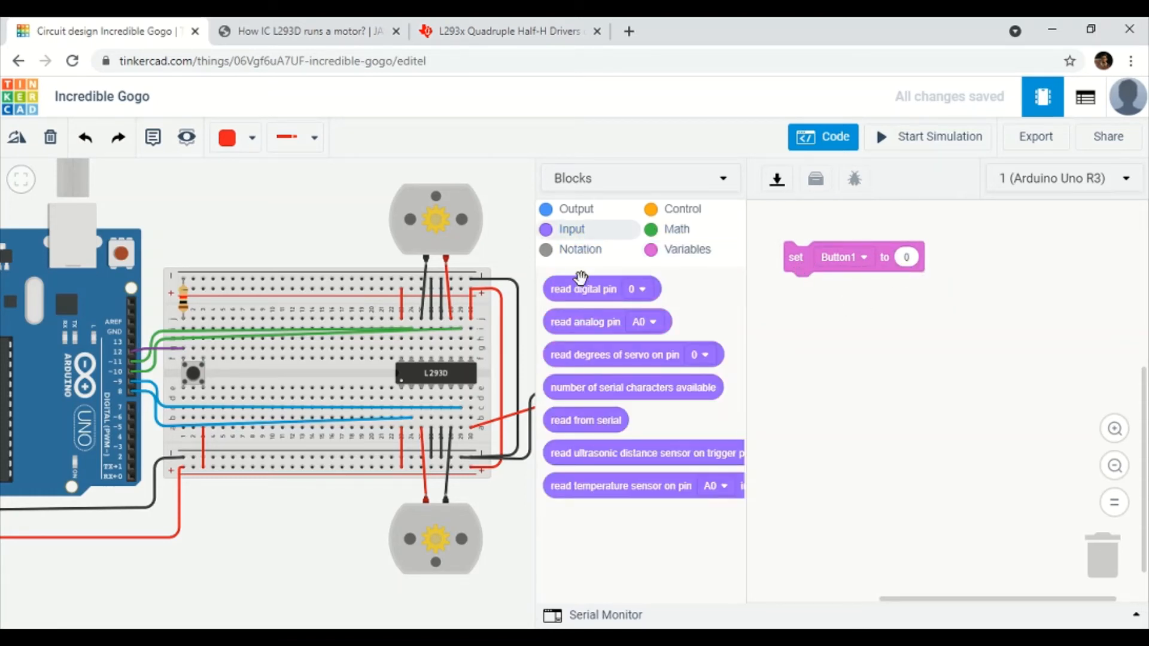
# Plug a 'read digital pin' block into set Button1 and choose pin 12.
pyautogui.moveTo(578, 289); pyautogui.dragTo(934, 258)
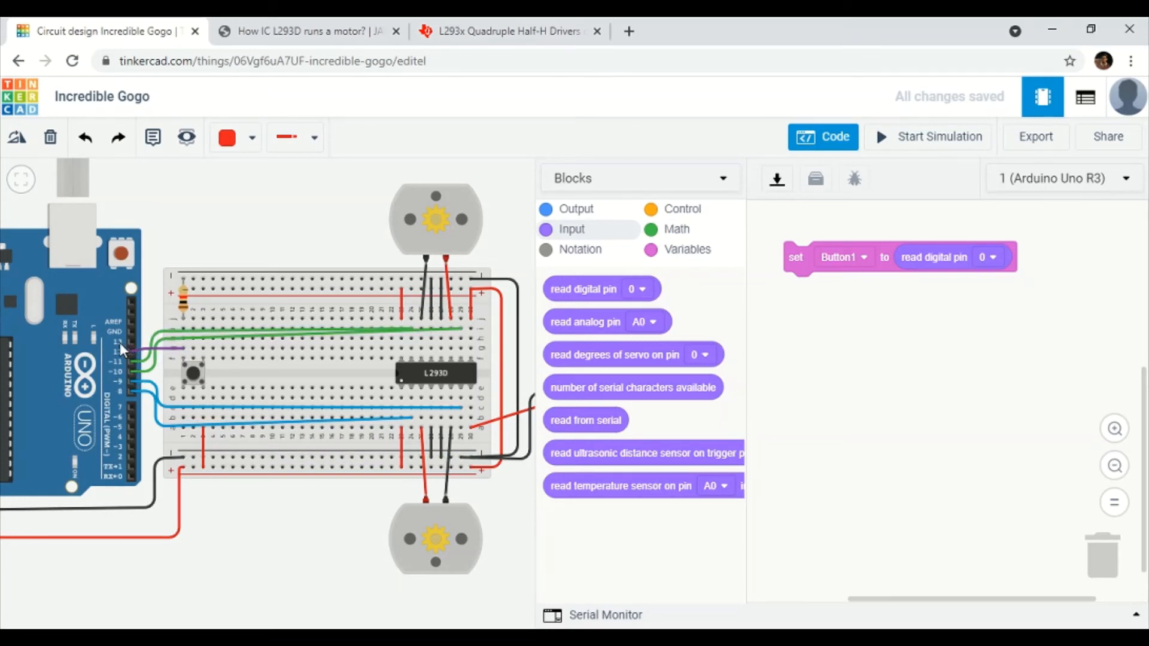
pyautogui.click(986, 257)
pyautogui.scroll(-1, 975, 401)
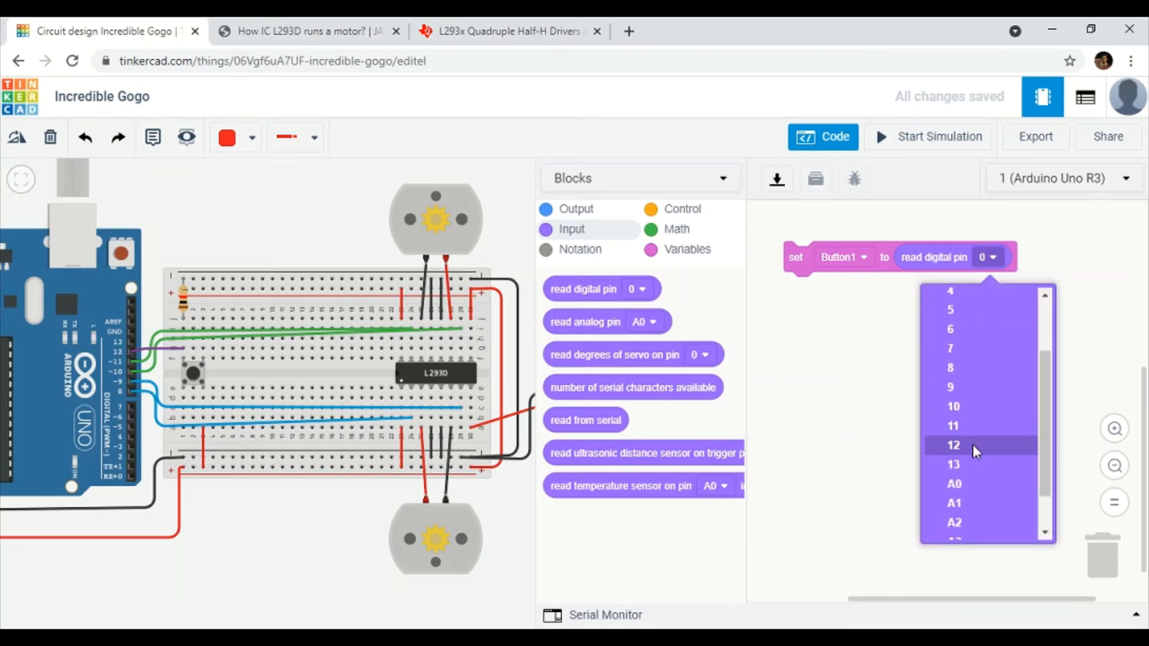
pyautogui.click(973, 445)
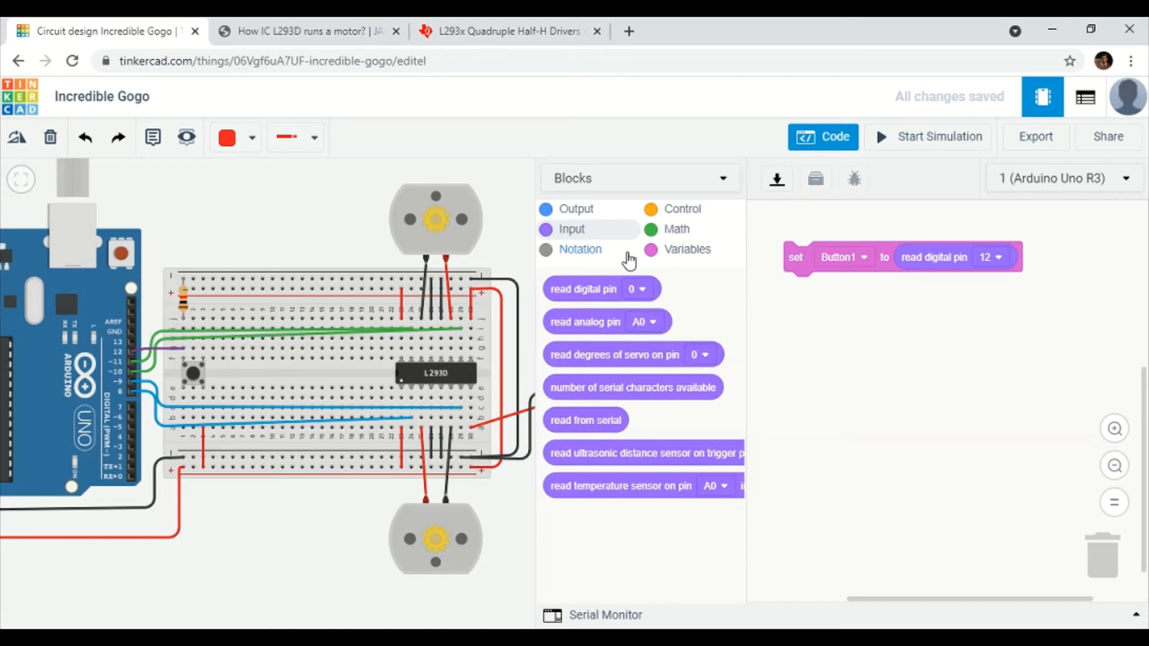
pyautogui.click(681, 209)
pyautogui.scroll(-3, 655, 365)
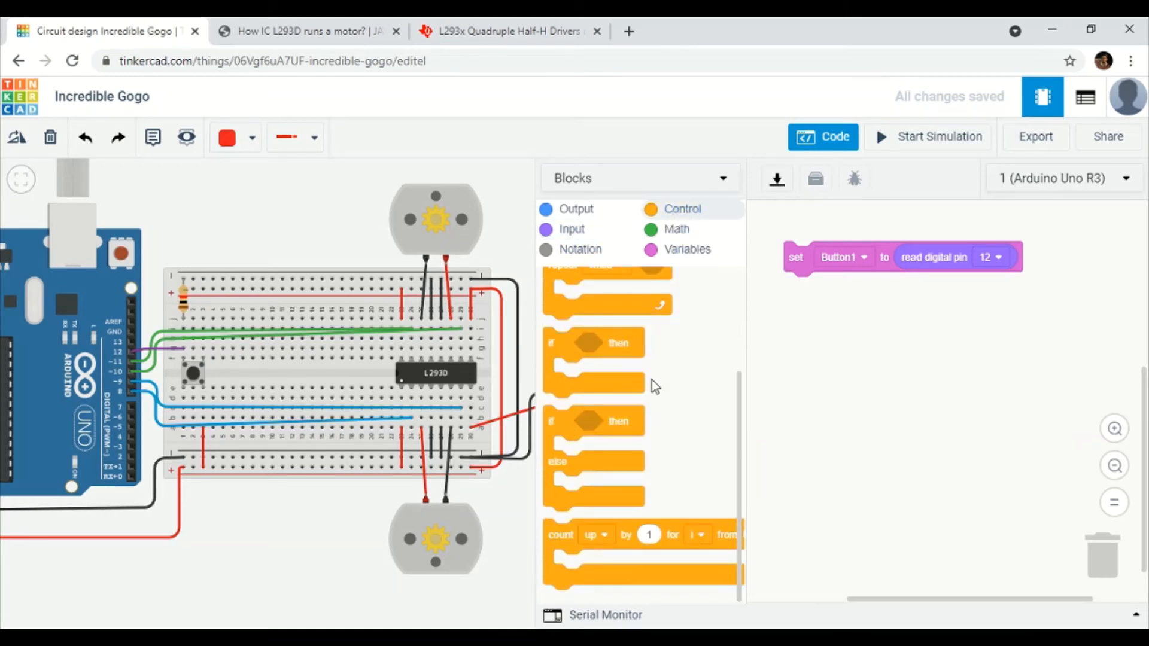
# Add an if/else block with condition Button1 = HIGH, then switch to the motor-driver document.
pyautogui.moveTo(572, 427); pyautogui.dragTo(829, 299)
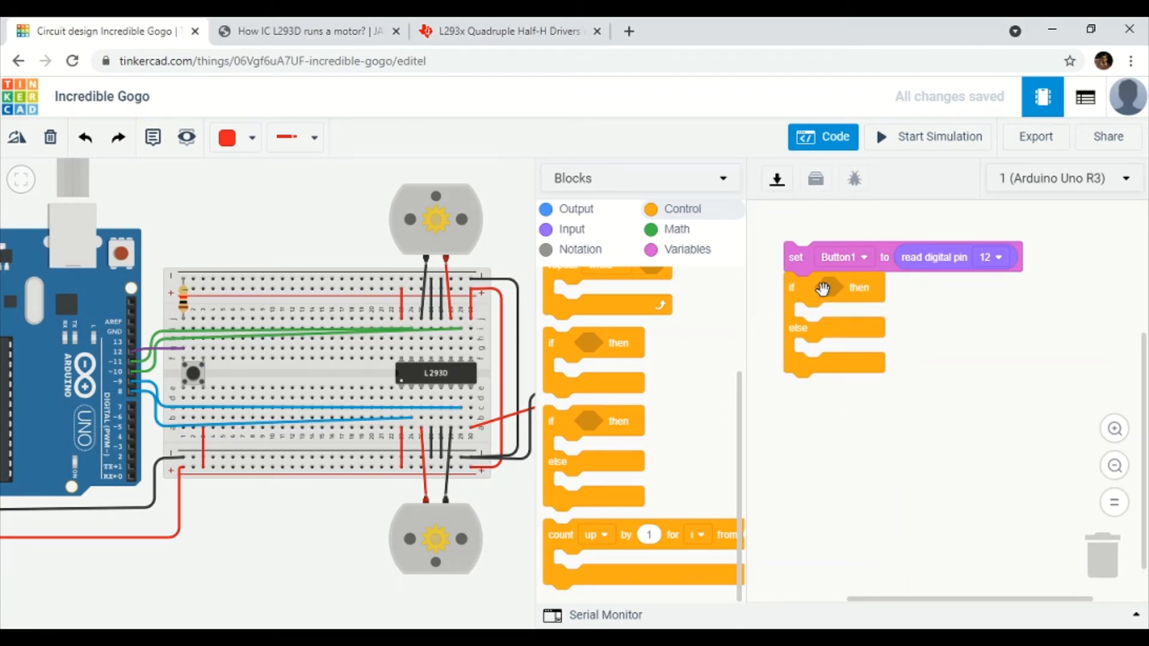
pyautogui.click(659, 230)
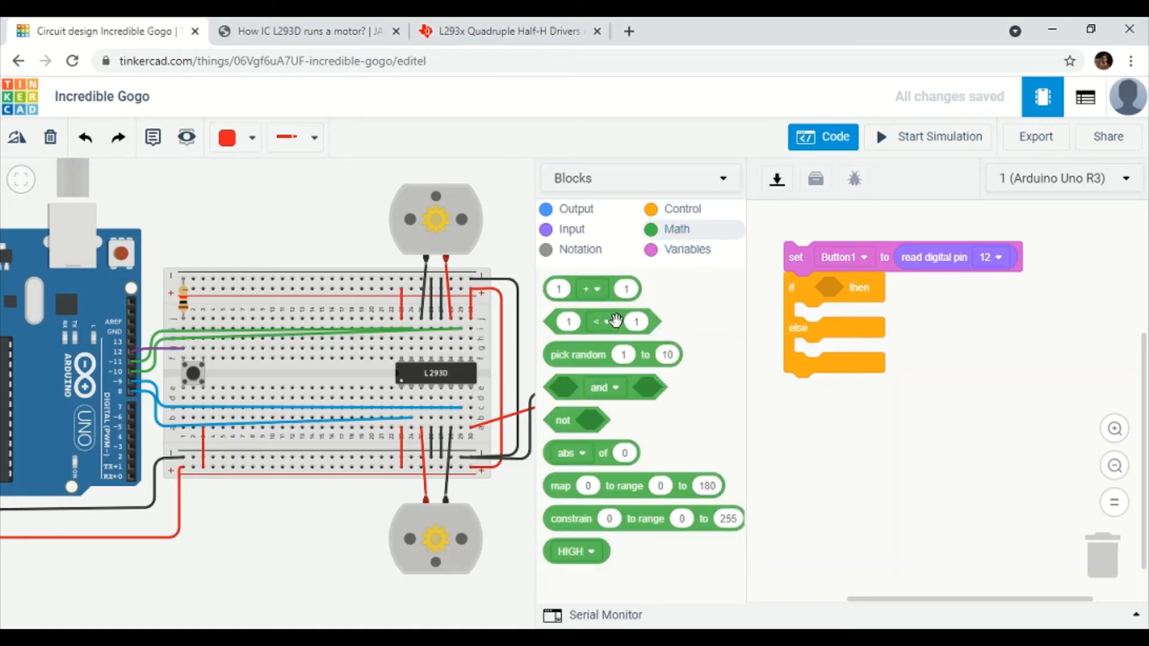
pyautogui.moveTo(601, 328); pyautogui.dragTo(870, 293)
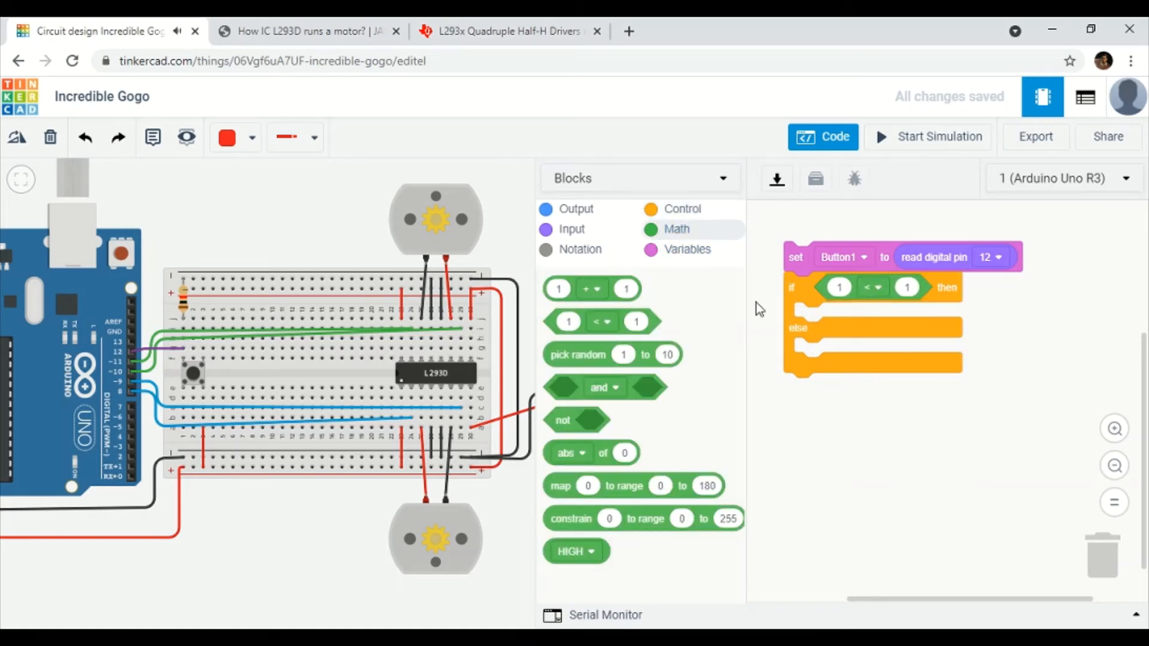
pyautogui.click(886, 299)
pyautogui.click(874, 362)
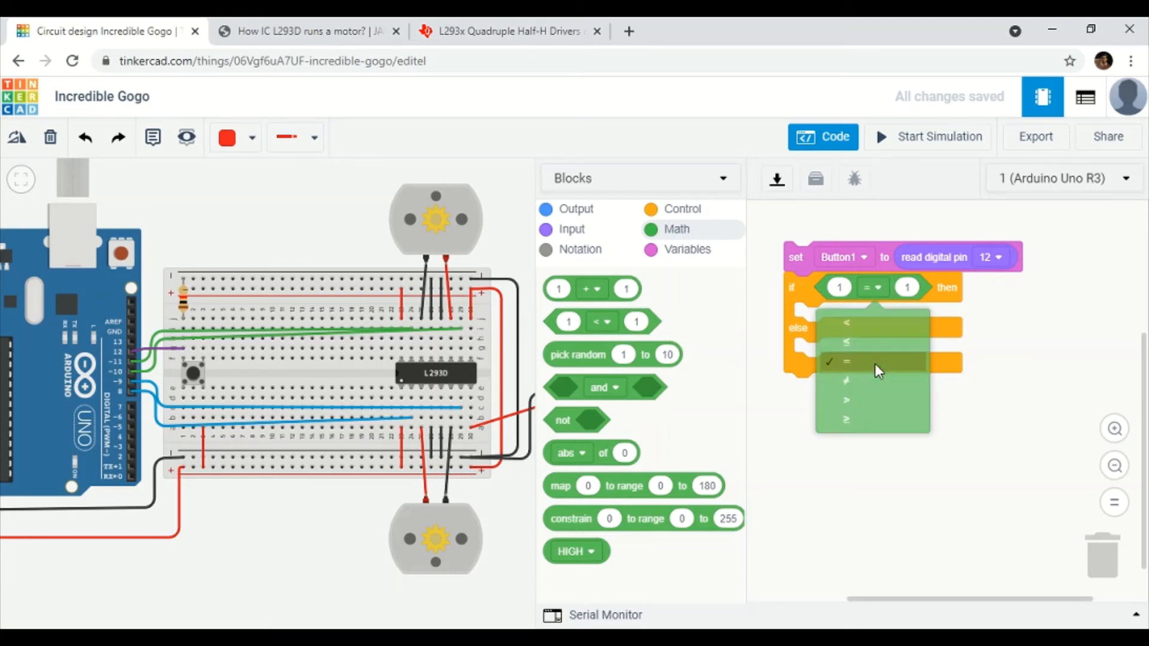
pyautogui.moveTo(568, 556); pyautogui.dragTo(930, 285)
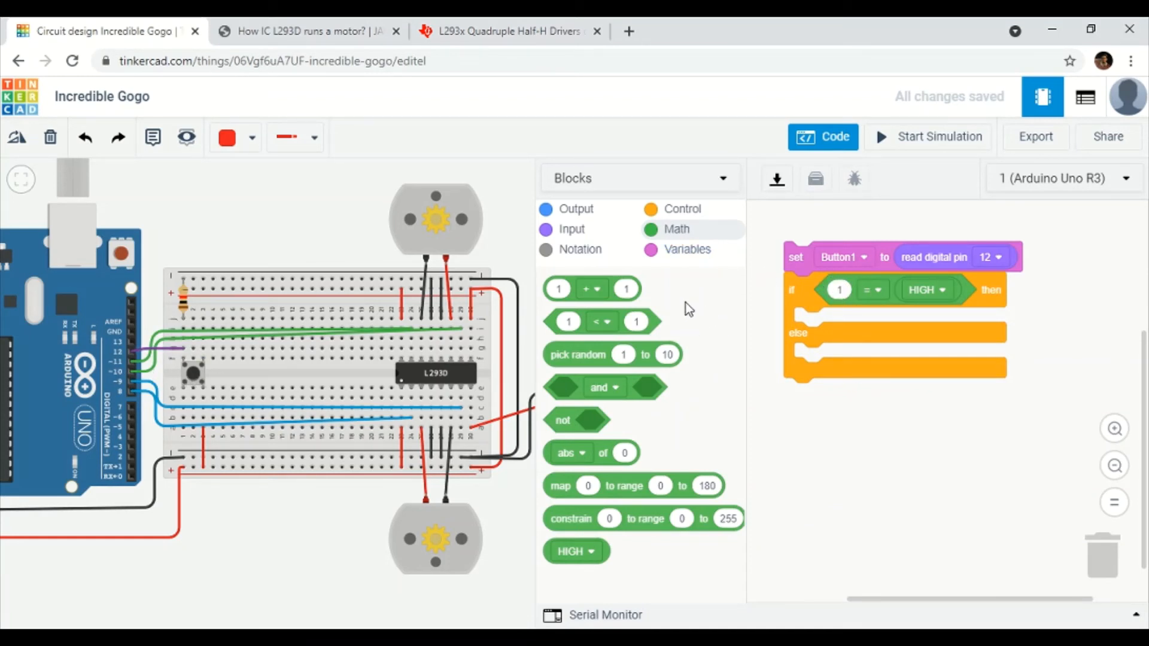
pyautogui.click(676, 251)
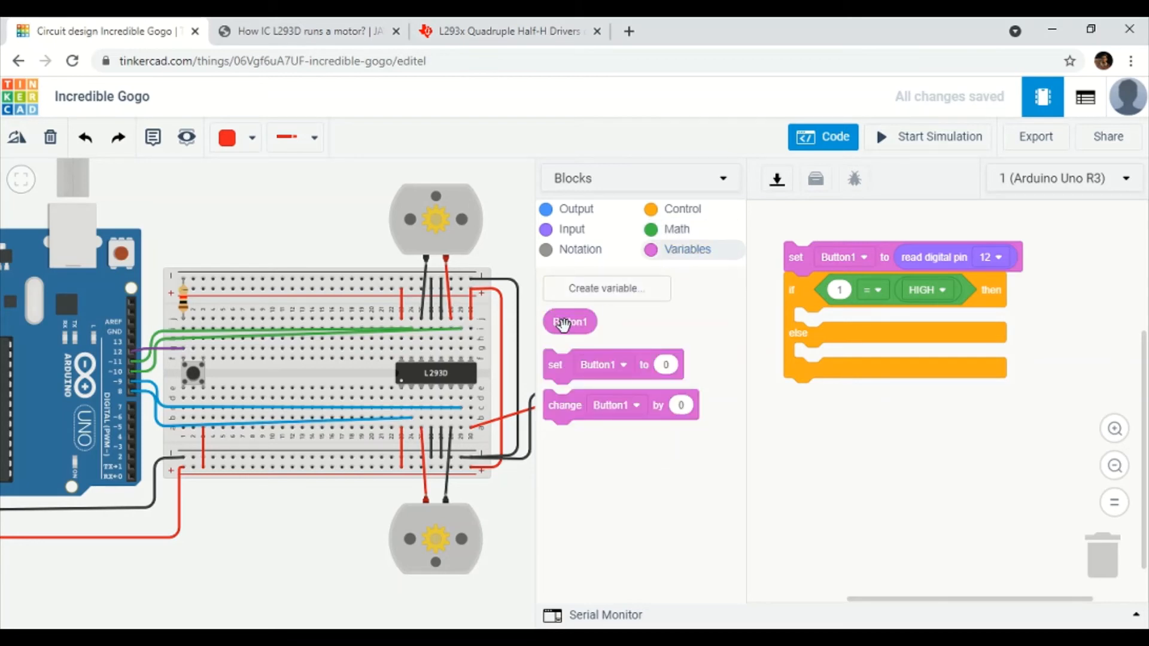
pyautogui.moveTo(563, 324); pyautogui.dragTo(837, 292)
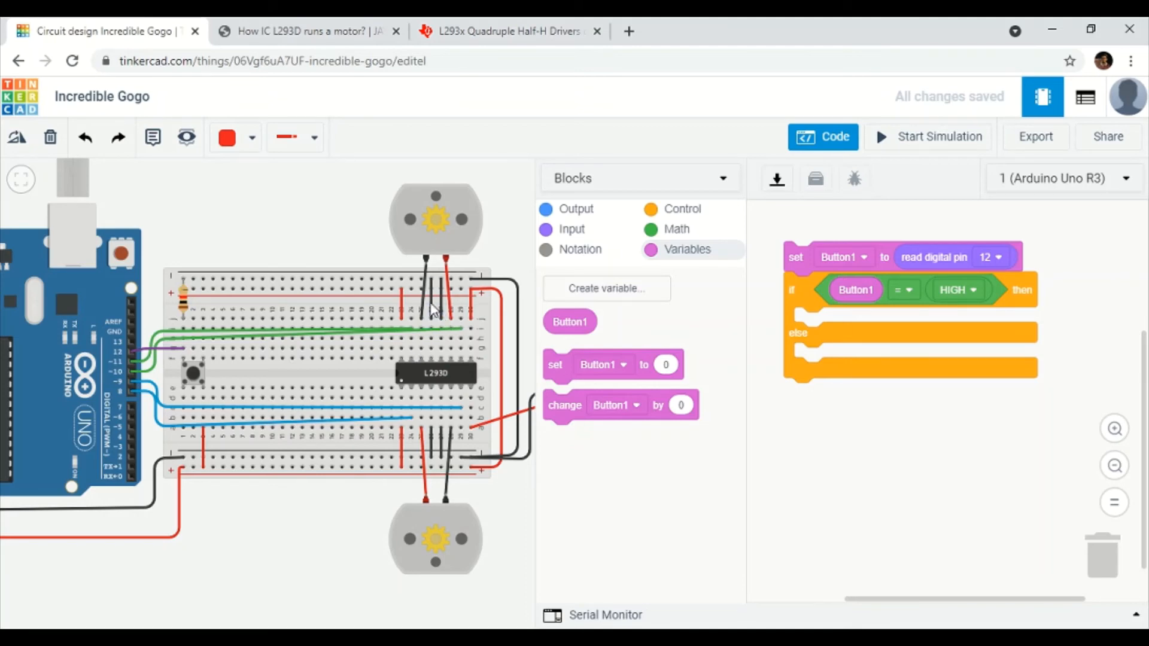
pyautogui.click(628, 637)
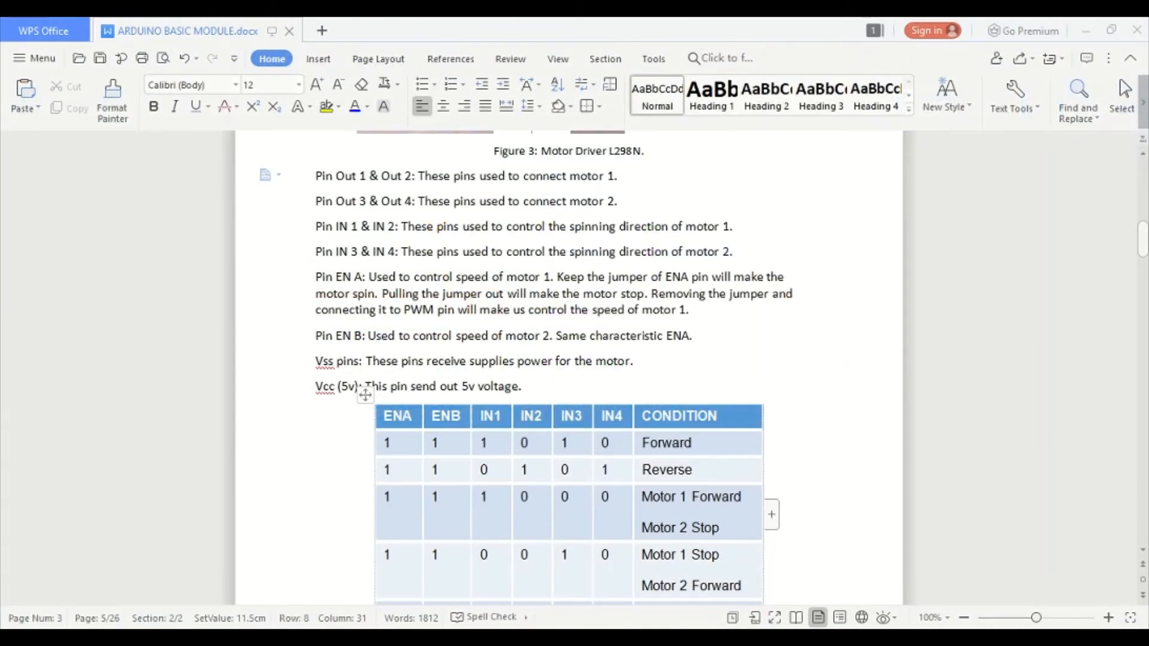
# Scroll the WPS document to show the ENA/ENB/IN1–IN4 truth table.
pyautogui.scroll(-3, 554, 404)
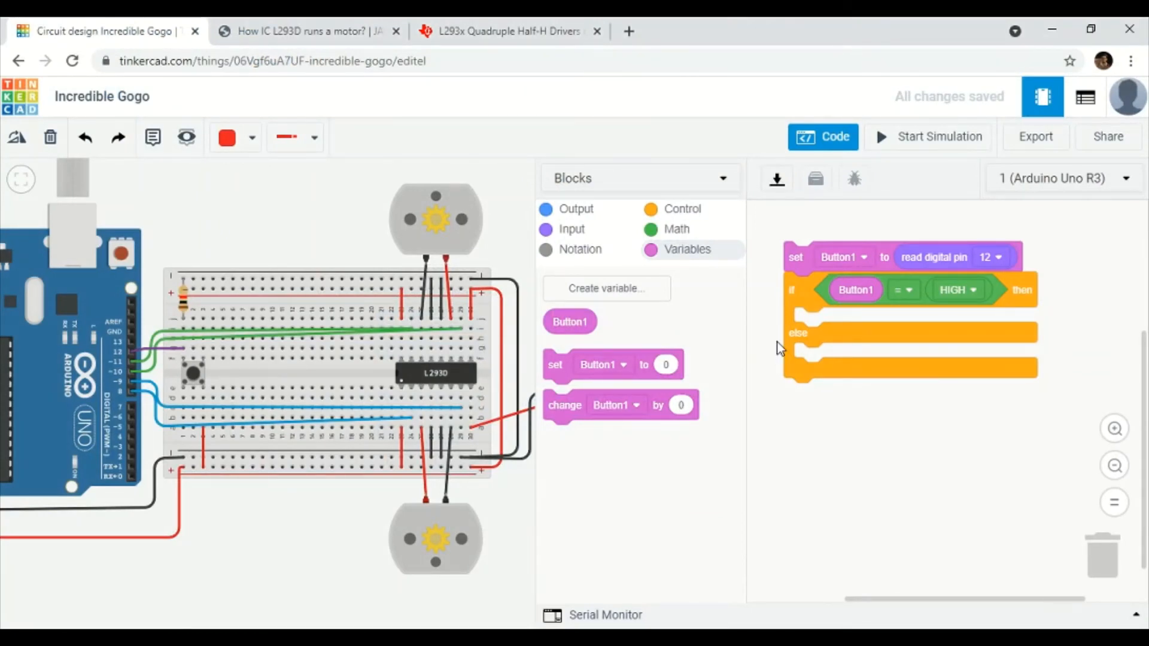
# Add a 'set pin 8' output block and a duplicate changed to pin 9.
pyautogui.click(569, 211)
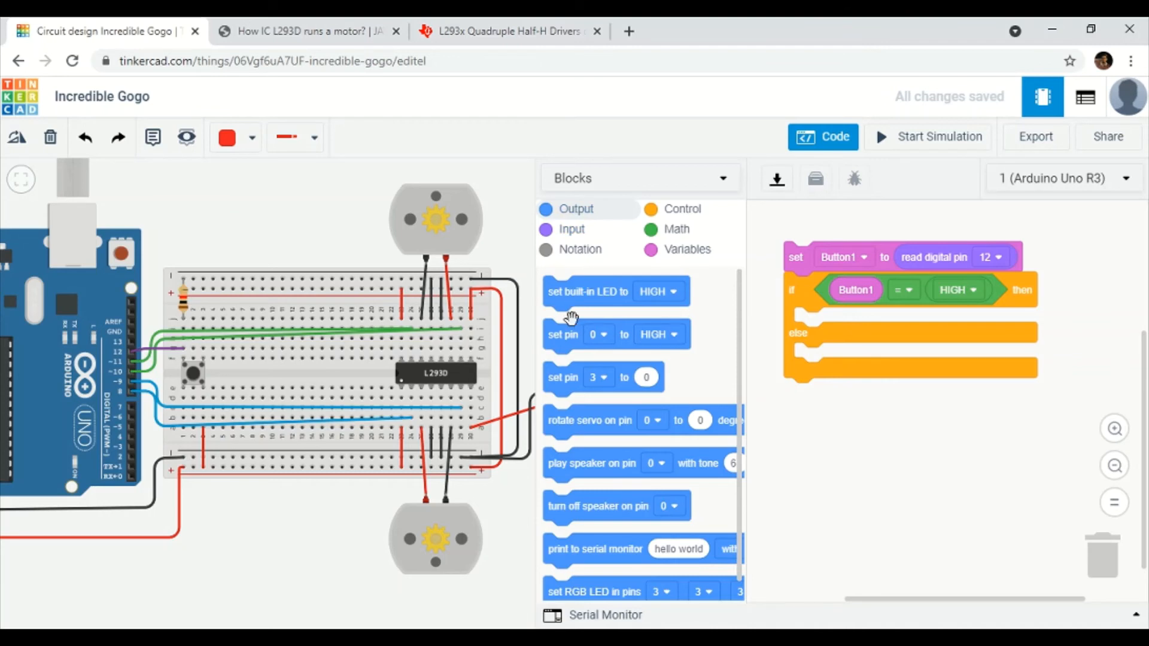
pyautogui.moveTo(570, 340); pyautogui.dragTo(814, 449)
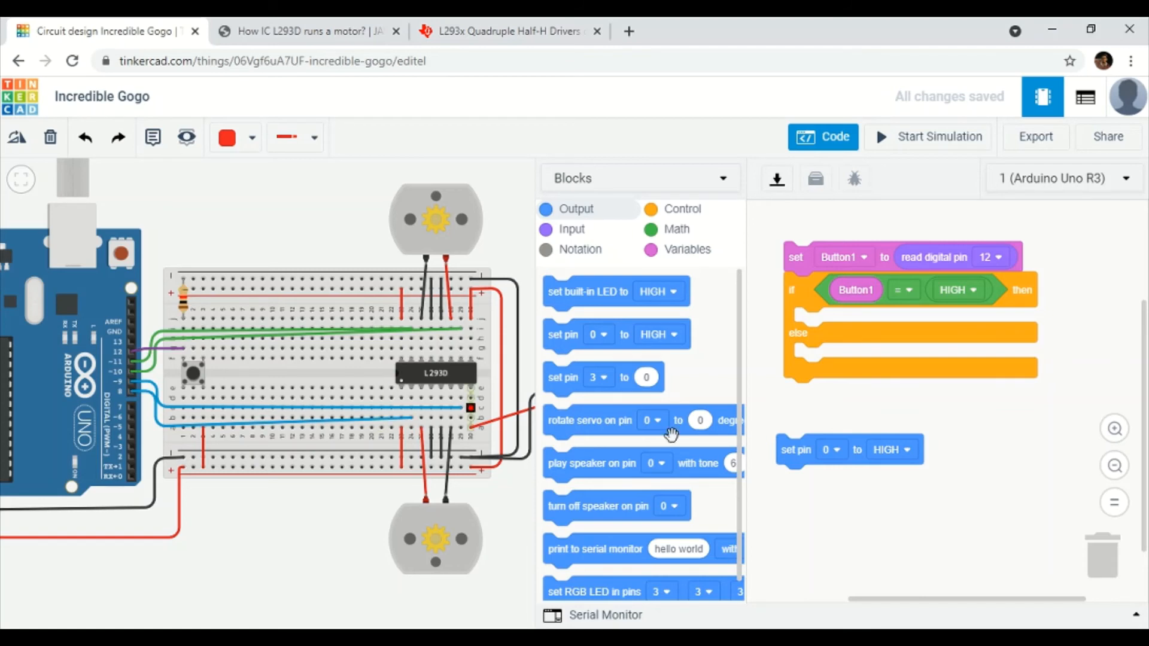
pyautogui.click(843, 453)
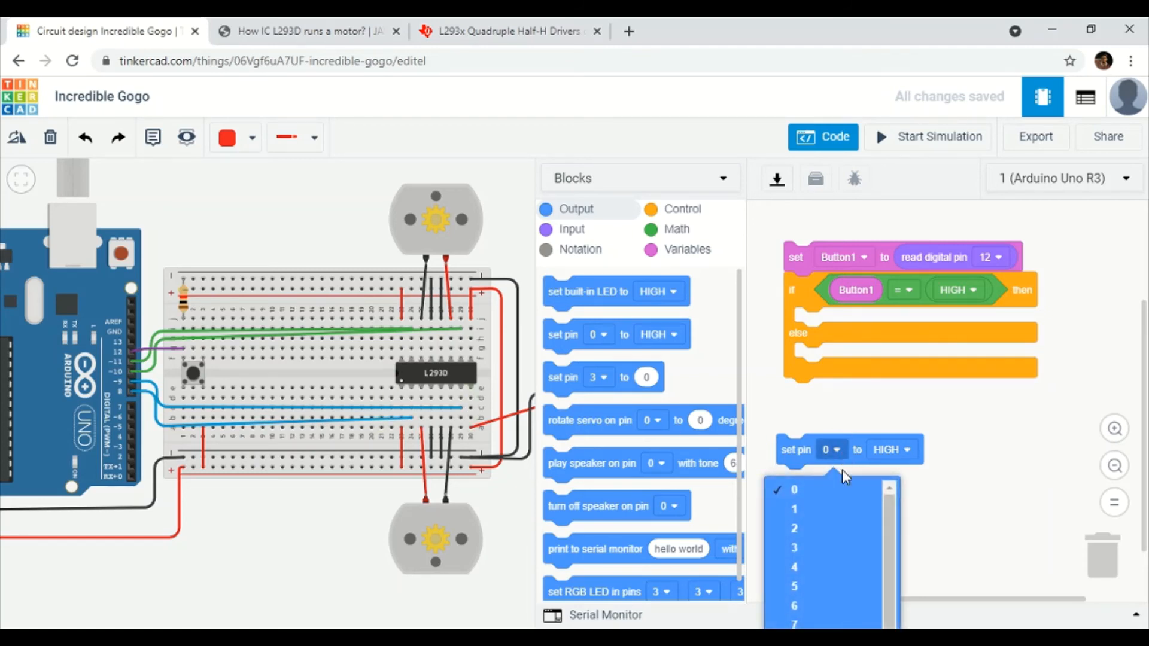
pyautogui.scroll(-2, 839, 501)
pyautogui.click(848, 509)
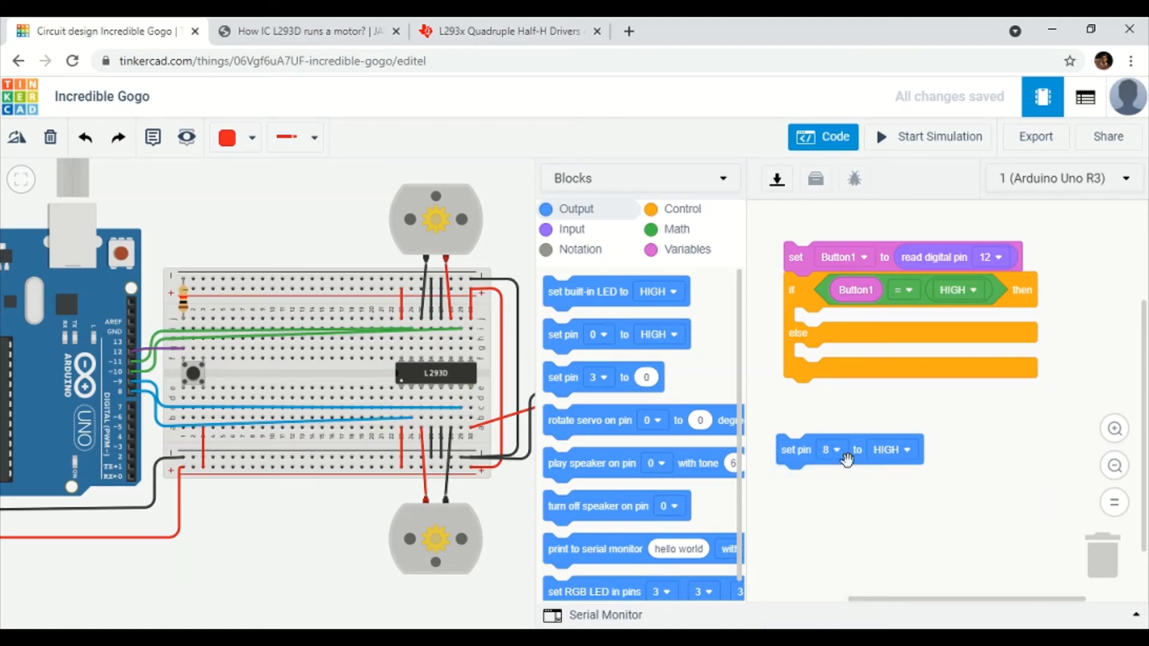
pyautogui.moveTo(785, 455); pyautogui.dragTo(807, 440)
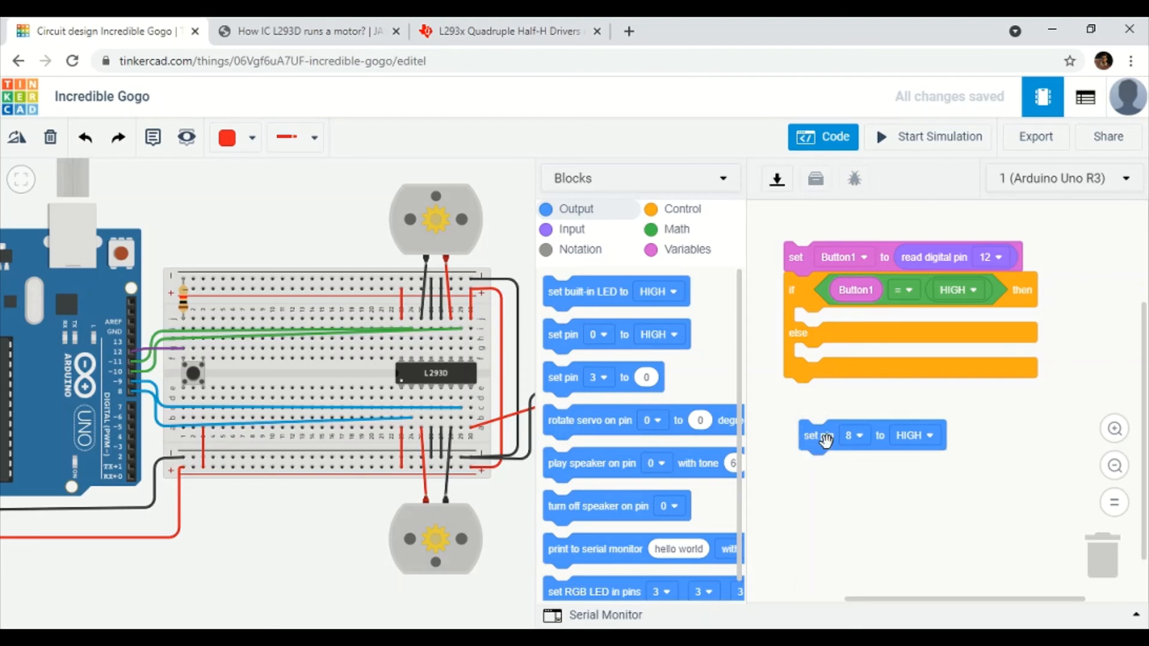
pyautogui.rightClick(829, 443)
pyautogui.click(838, 461)
pyautogui.click(818, 464)
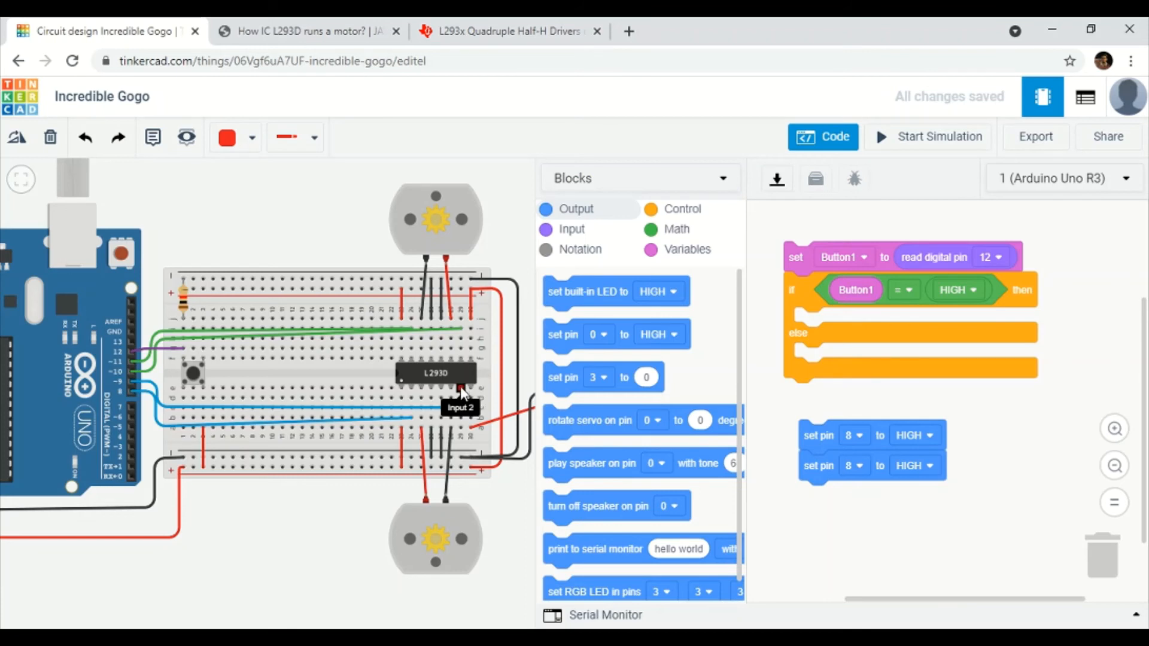
pyautogui.click(856, 470)
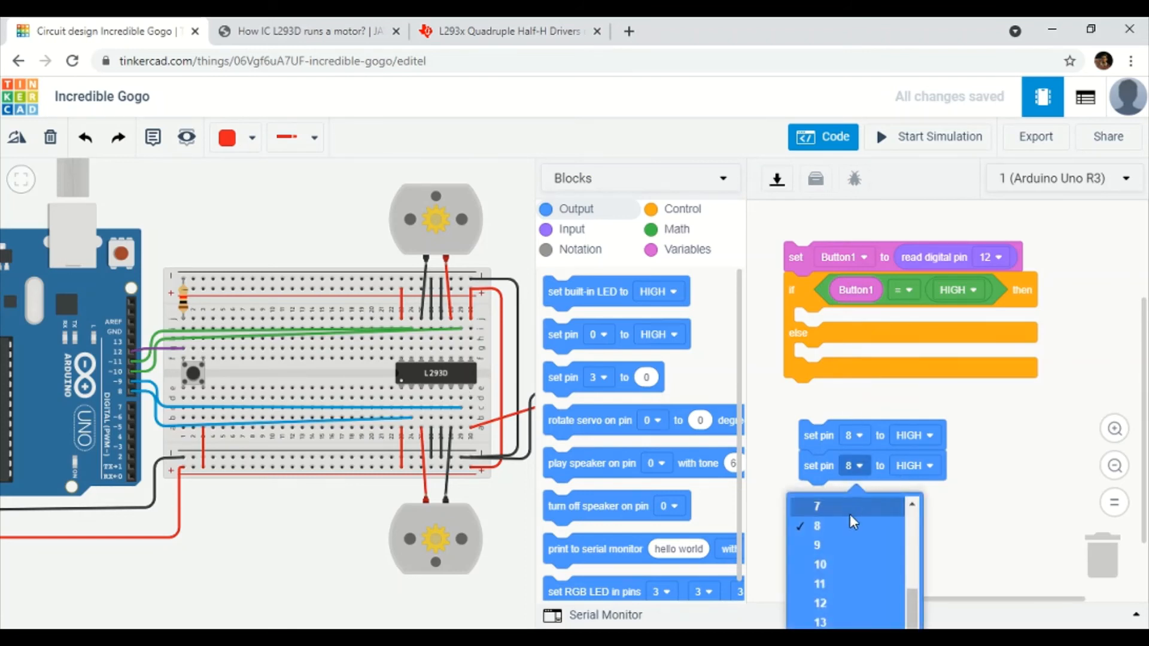
pyautogui.click(844, 543)
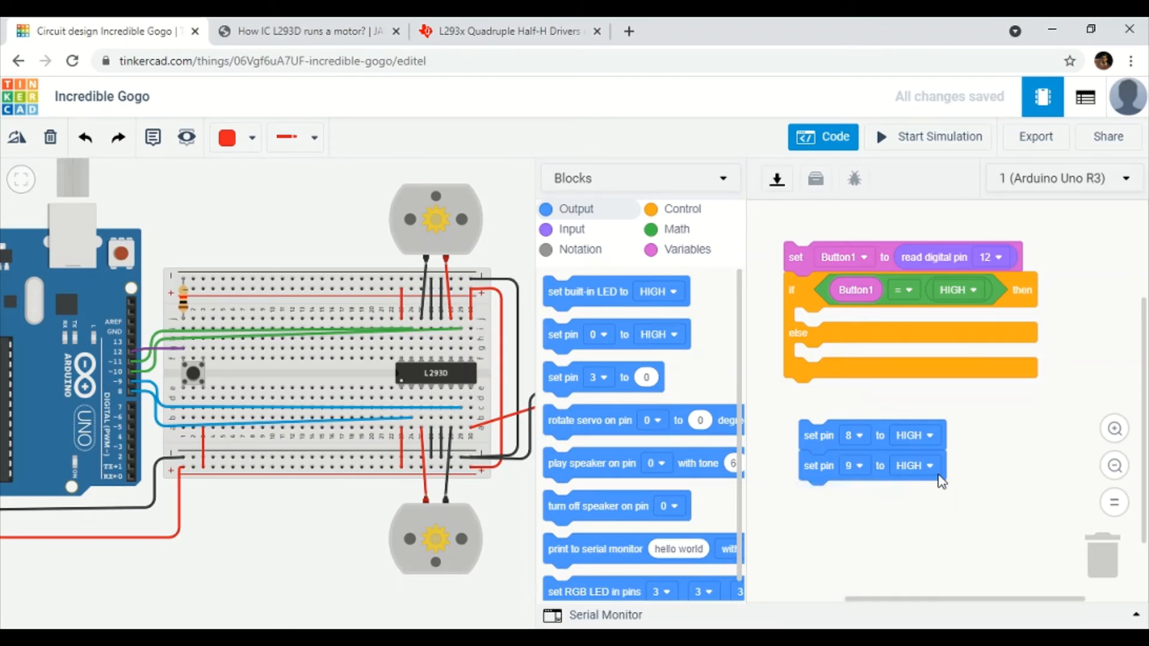
# Duplicate further blocks for pins 10 and 11, completing a four-block stack.
pyautogui.rightClick(824, 474)
pyautogui.click(872, 488)
pyautogui.moveTo(812, 492); pyautogui.dragTo(790, 486)
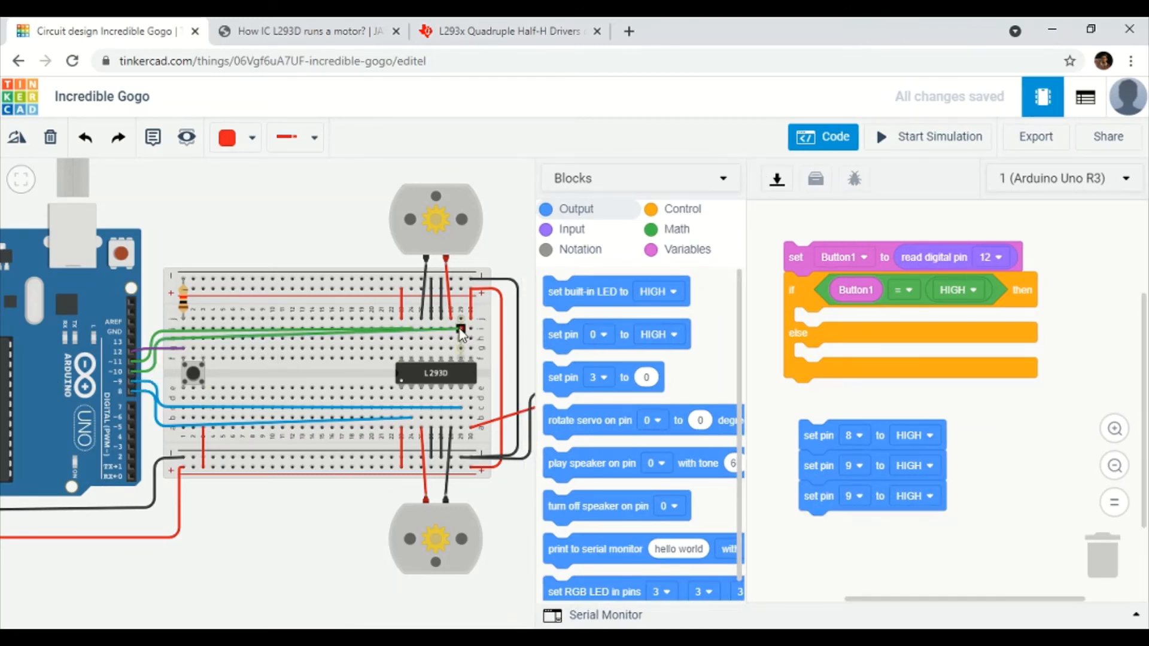
pyautogui.click(854, 496)
pyautogui.click(837, 289)
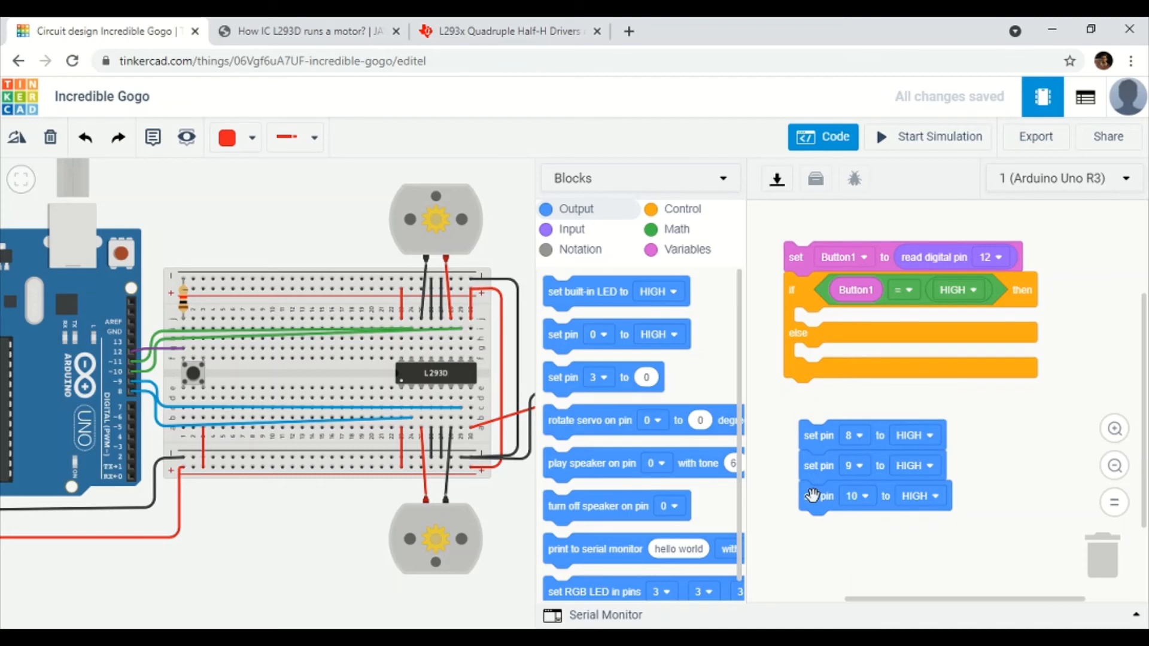
pyautogui.rightClick(819, 502)
pyautogui.click(849, 508)
pyautogui.moveTo(815, 522); pyautogui.dragTo(852, 531)
pyautogui.click(852, 527)
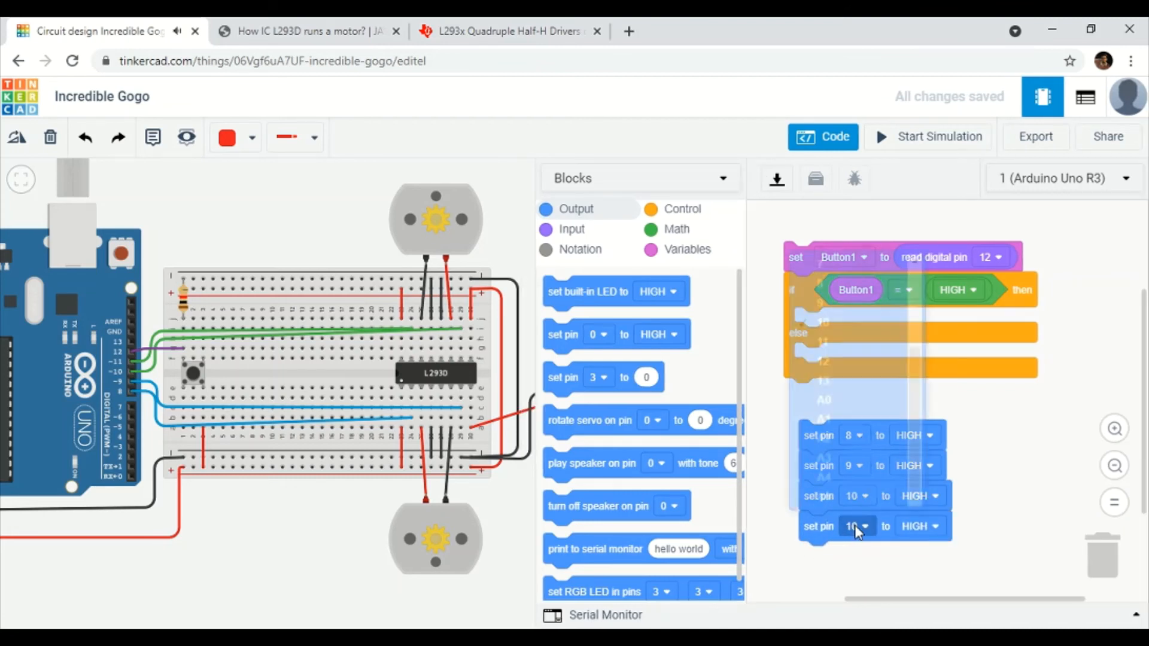
pyautogui.click(825, 329)
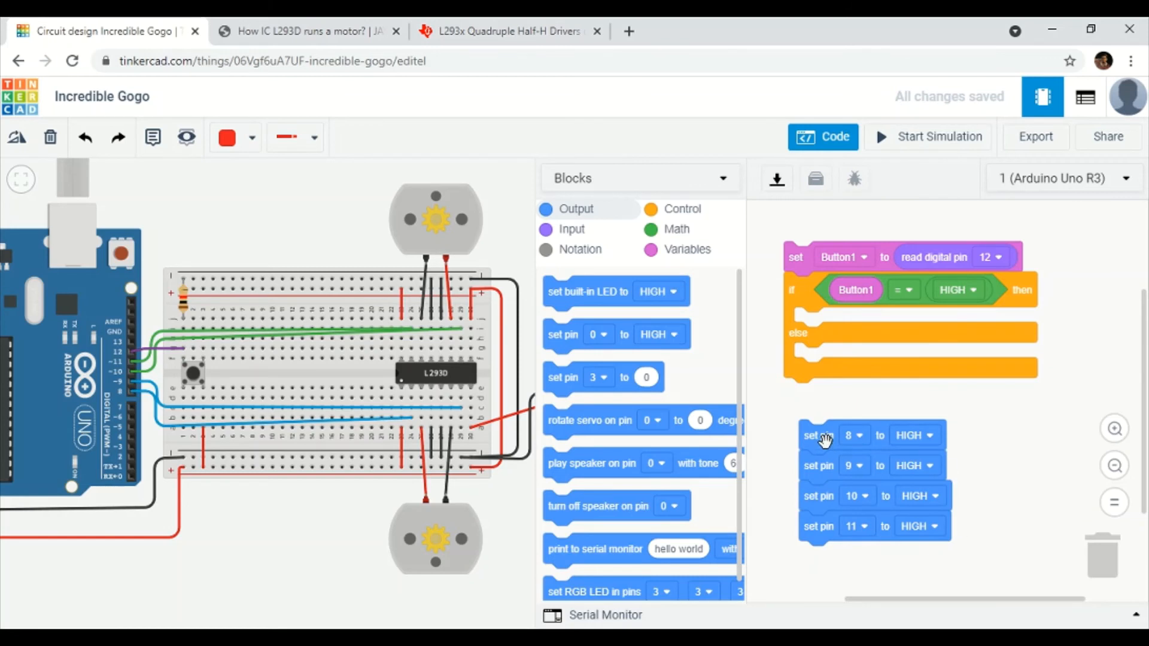
# Set pins 9 and 11 to LOW and snap the stack into the if branch.
pyautogui.moveTo(824, 446); pyautogui.dragTo(802, 457)
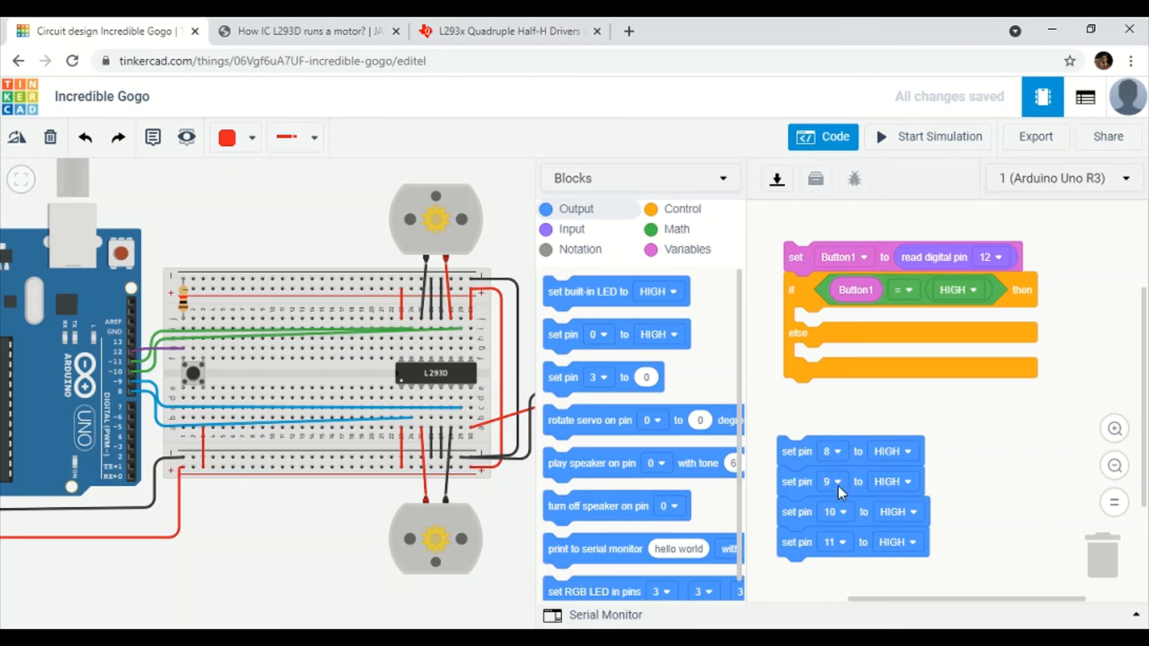
pyautogui.click(893, 482)
pyautogui.click(879, 542)
pyautogui.click(892, 541)
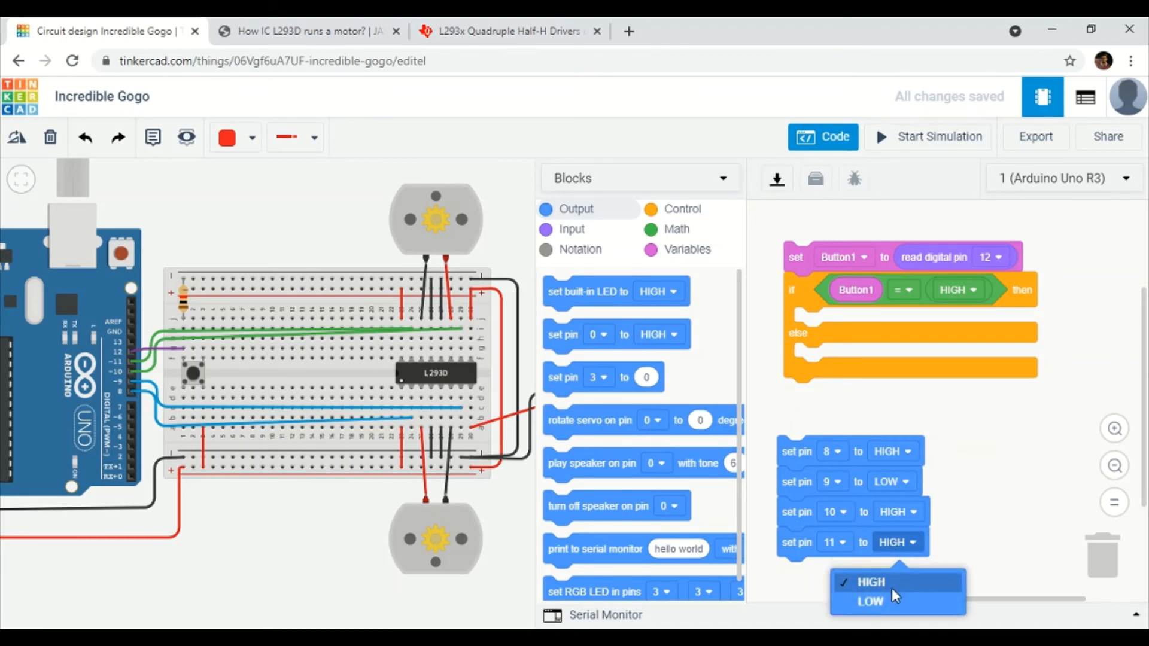
pyautogui.click(893, 600)
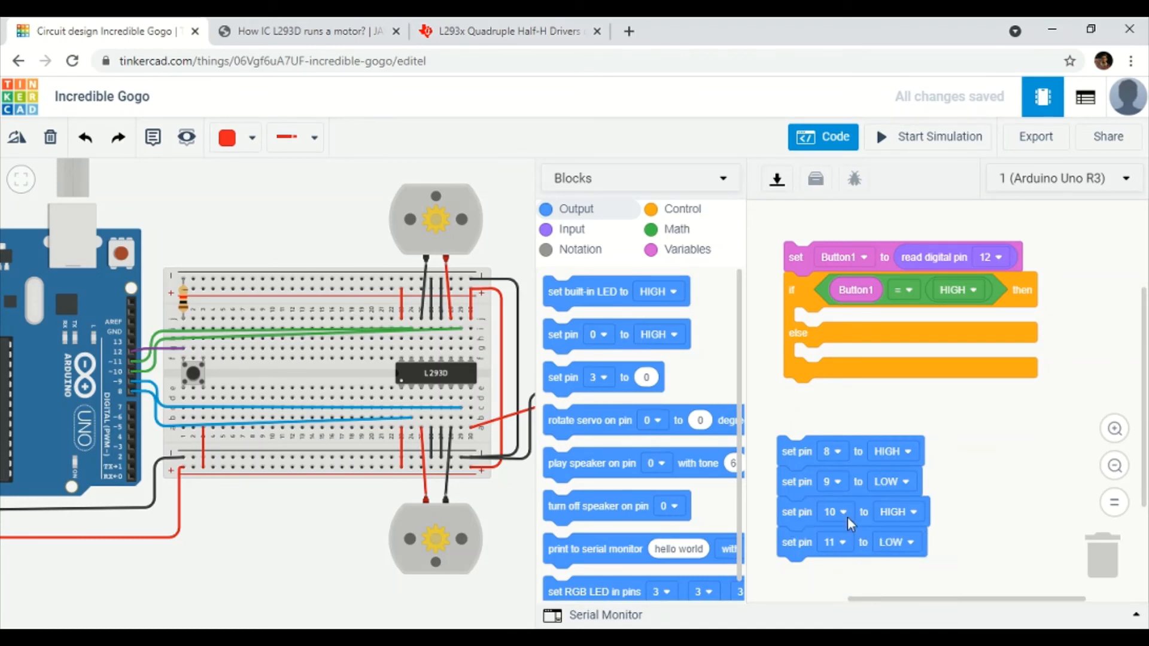
pyautogui.moveTo(805, 453); pyautogui.dragTo(831, 330)
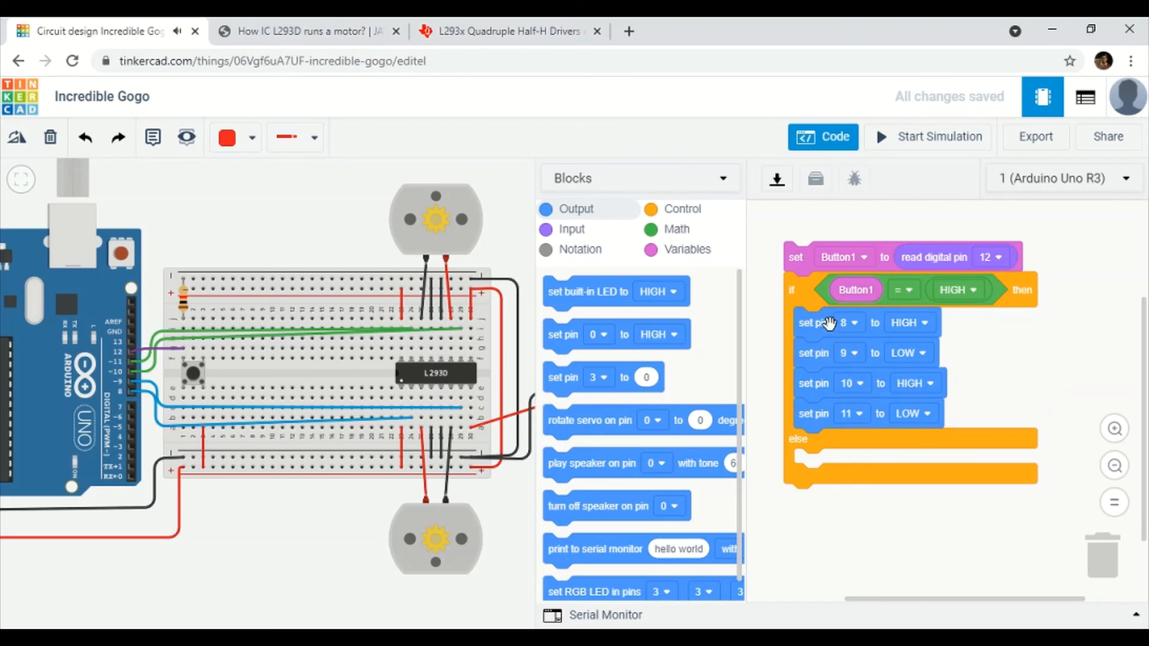
# Duplicate the pin stack into the else branch and switch pins 8 and 10 to LOW.
pyautogui.rightClick(833, 332)
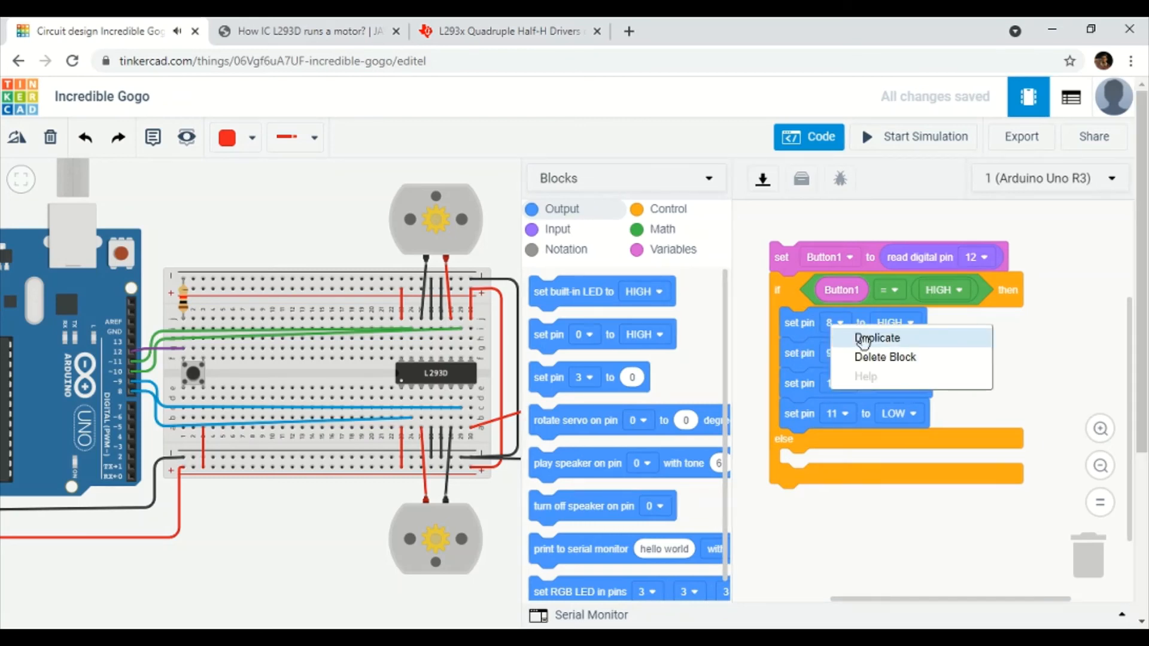
pyautogui.click(868, 334)
pyautogui.moveTo(890, 595); pyautogui.dragTo(814, 506)
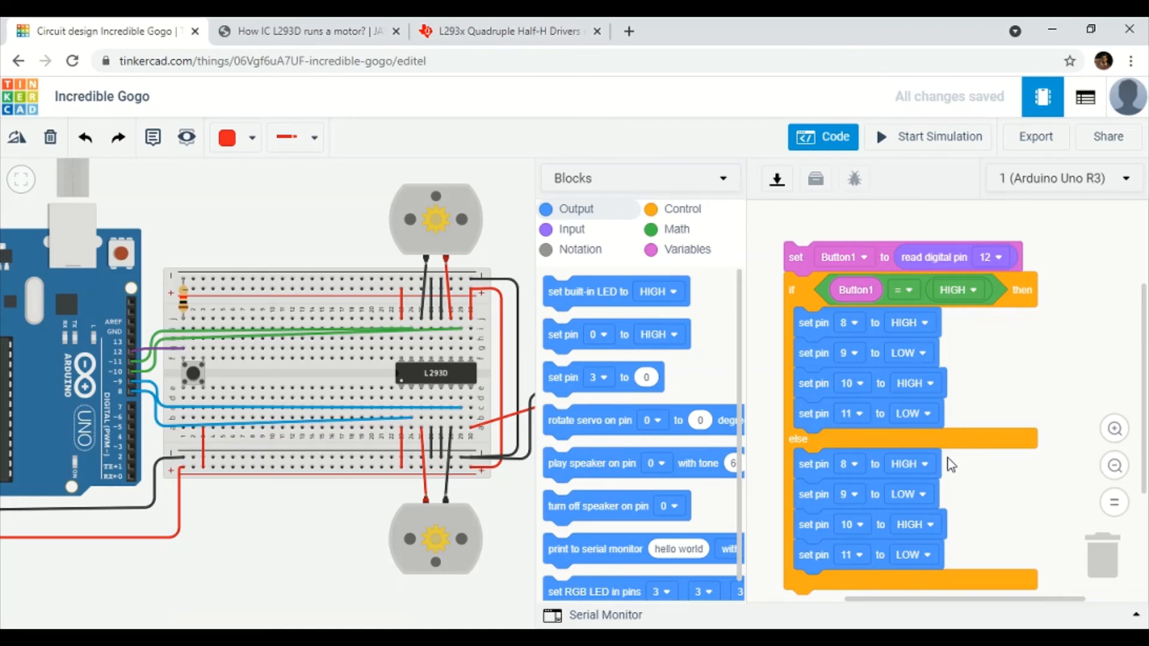
pyautogui.click(924, 465)
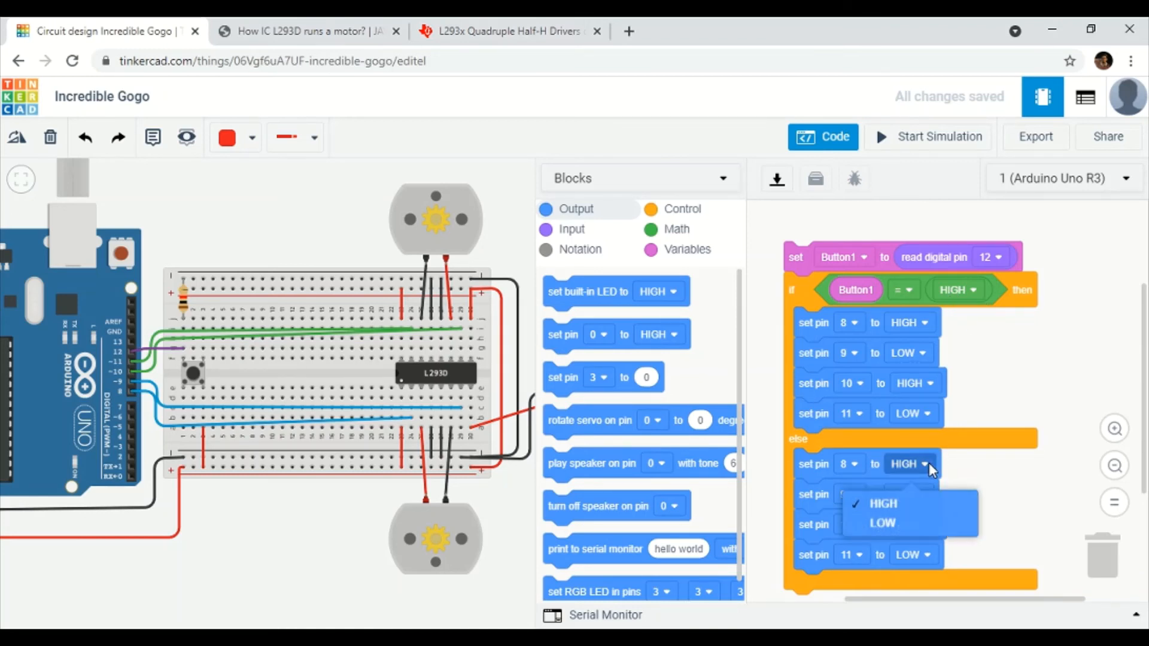
pyautogui.click(913, 522)
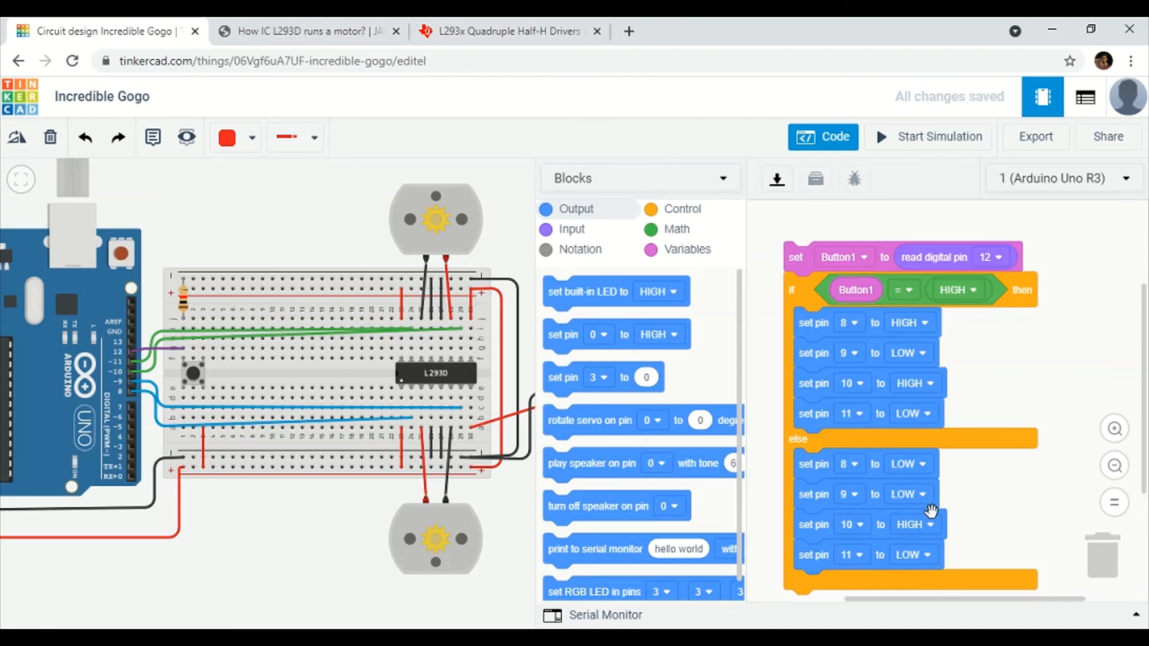
pyautogui.click(931, 525)
pyautogui.click(931, 586)
pyautogui.scroll(-1, 987, 500)
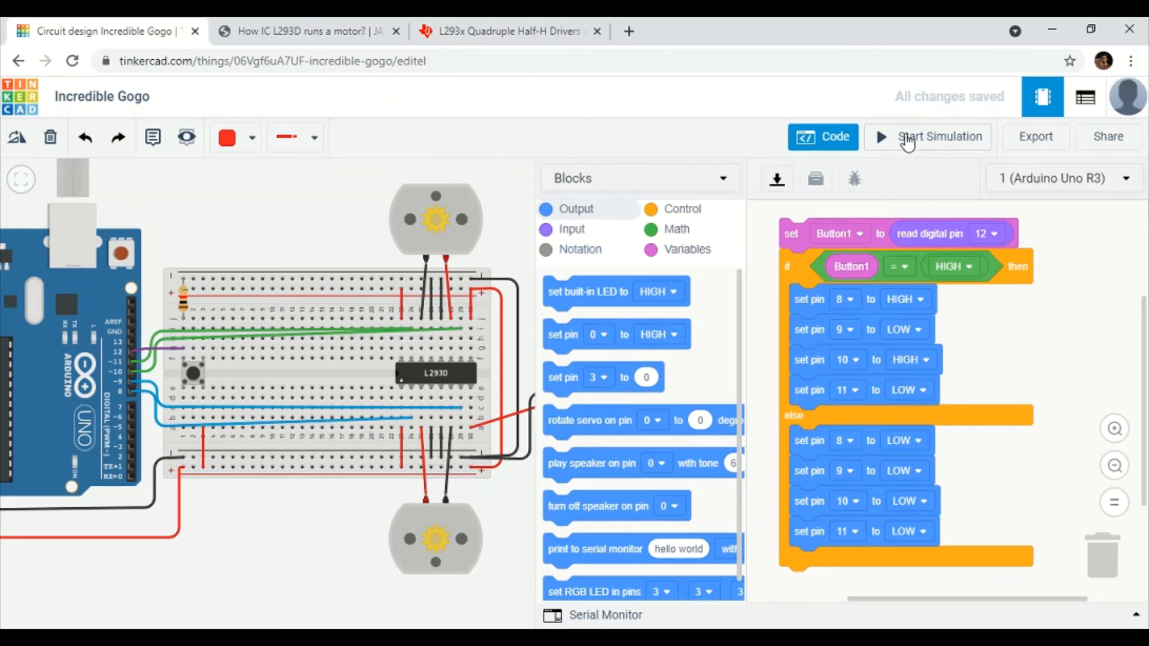
# Start a trial simulation, stop it, and delete an accidentally added extra pushbutton.
pyautogui.click(913, 139)
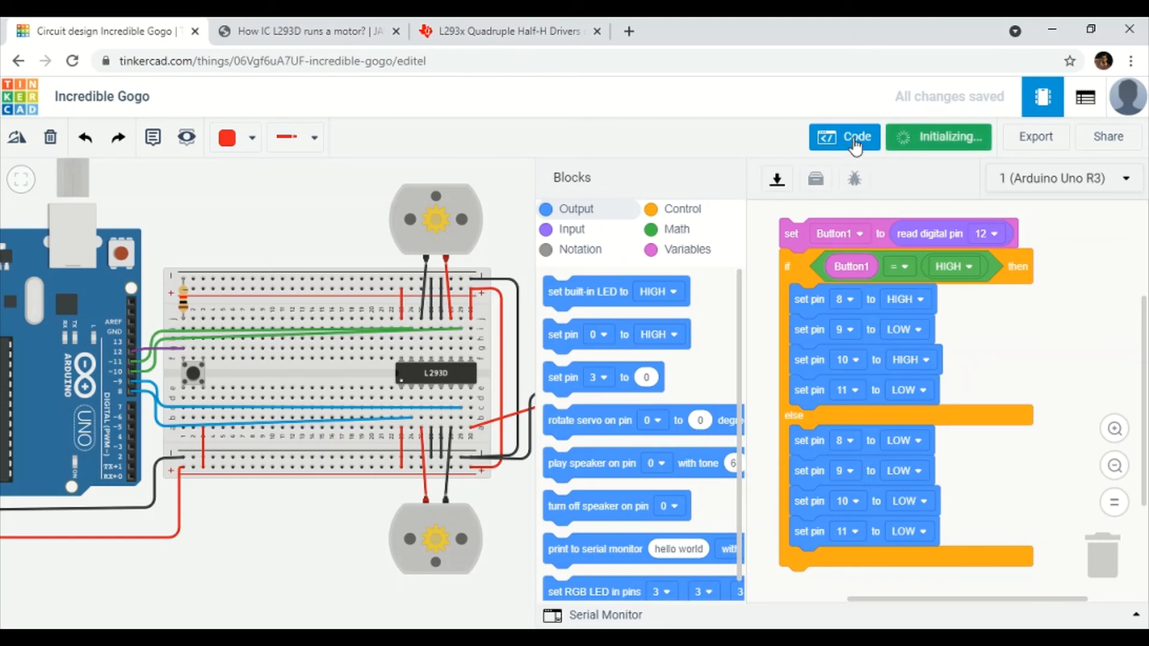
pyautogui.click(854, 142)
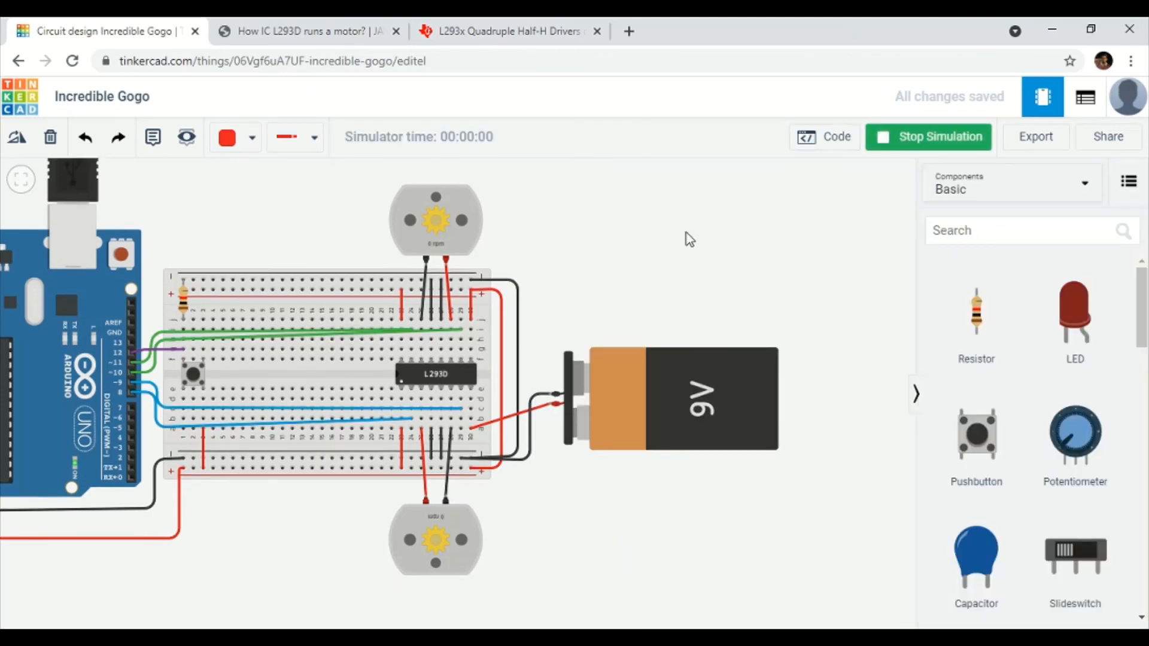
pyautogui.moveTo(822, 242); pyautogui.dragTo(781, 239)
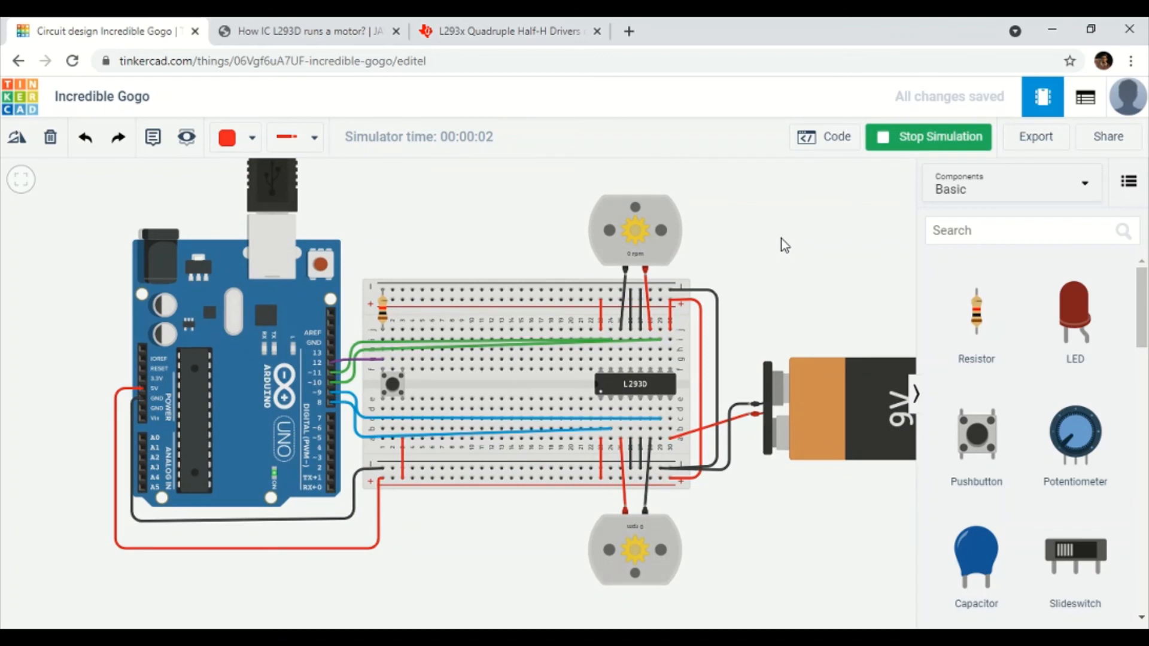
pyautogui.scroll(2, 781, 238)
pyautogui.click(955, 470)
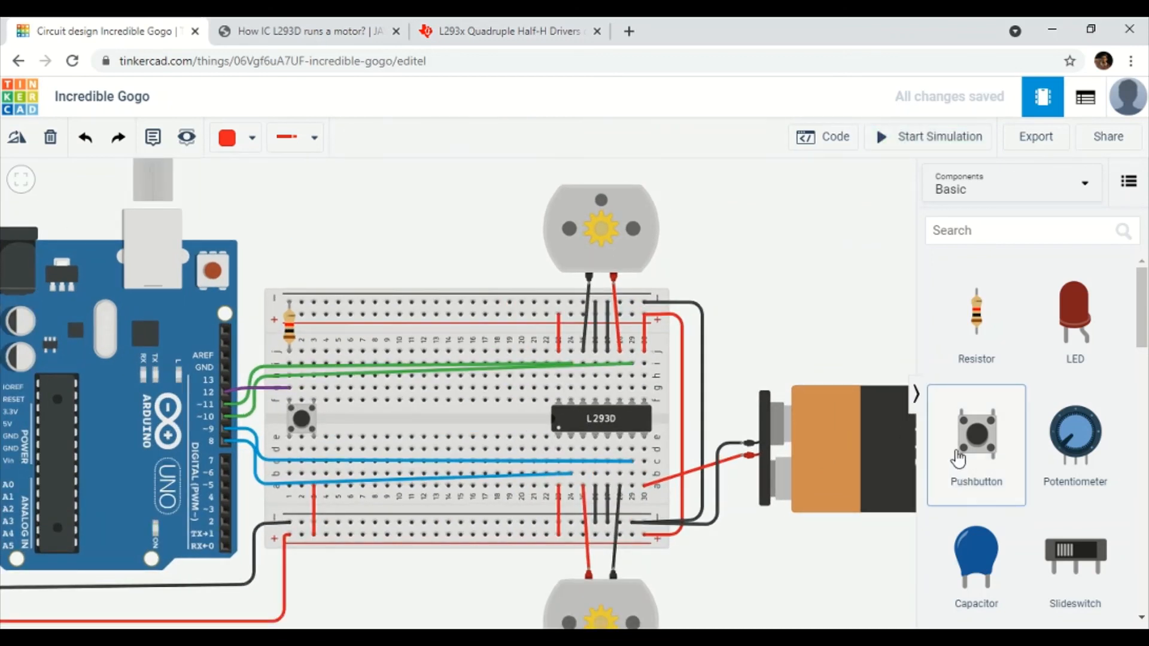
pyautogui.moveTo(859, 344)
pyautogui.mouseDown()
pyautogui.moveTo(904, 346)
pyautogui.moveTo(845, 333)
pyautogui.mouseUp()
pyautogui.press('Delete')
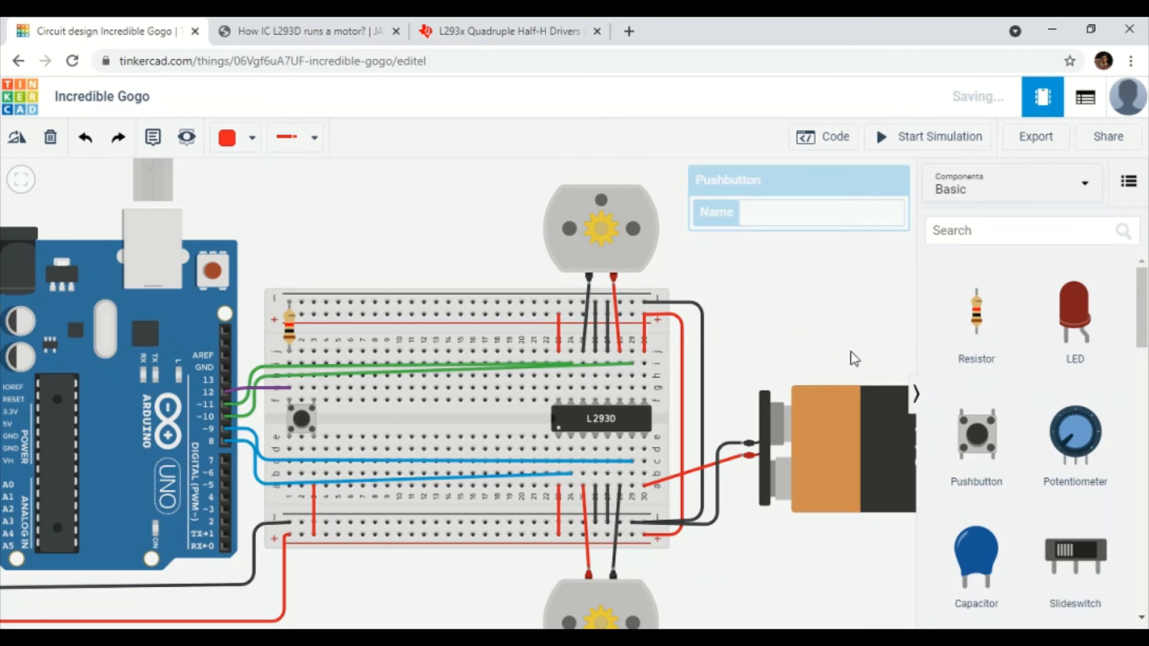
pyautogui.scroll(-1, 822, 323)
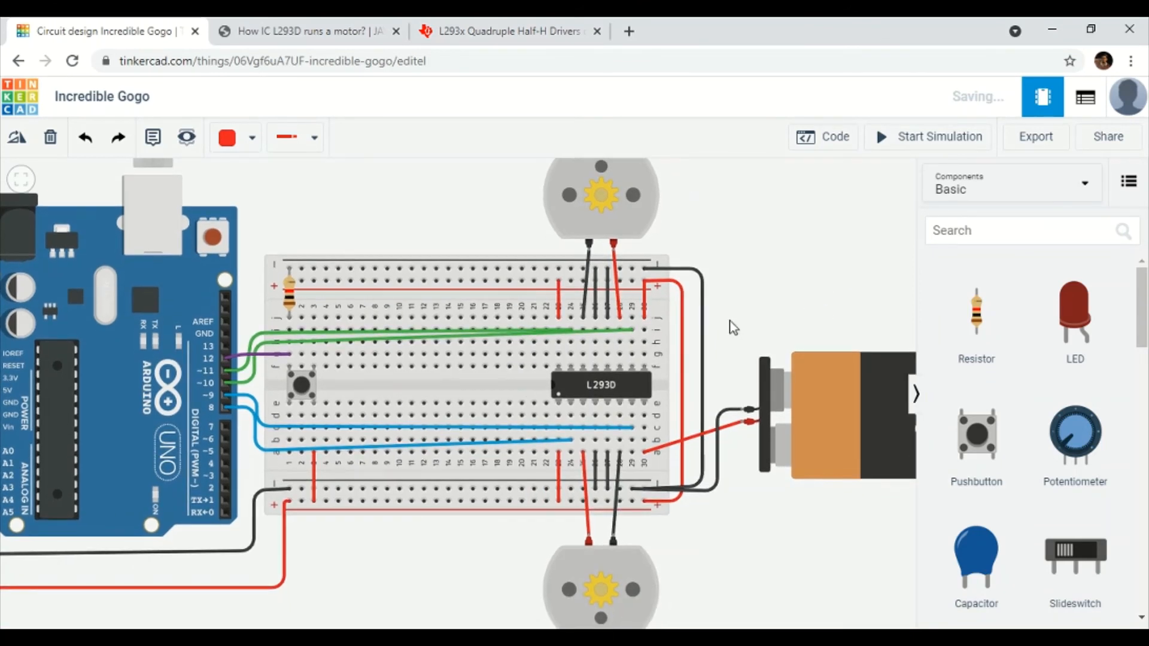
pyautogui.click(301, 385)
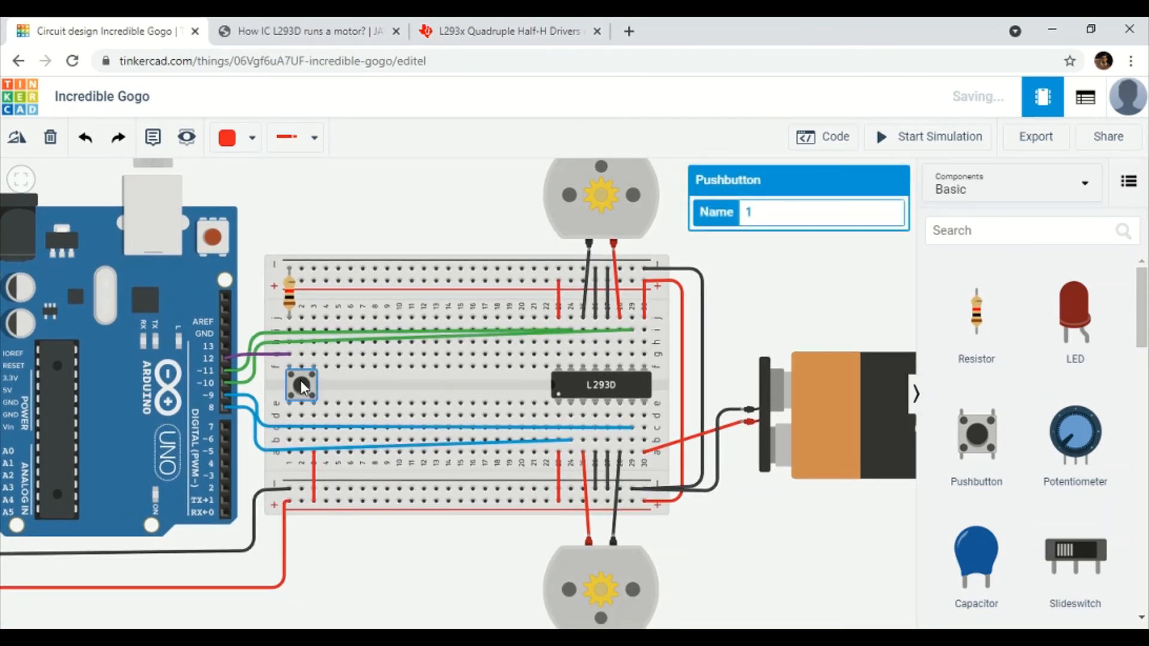
# Simulate while holding the pushbutton so both motors spin at 16174 rpm, then stop.
pyautogui.click(966, 140)
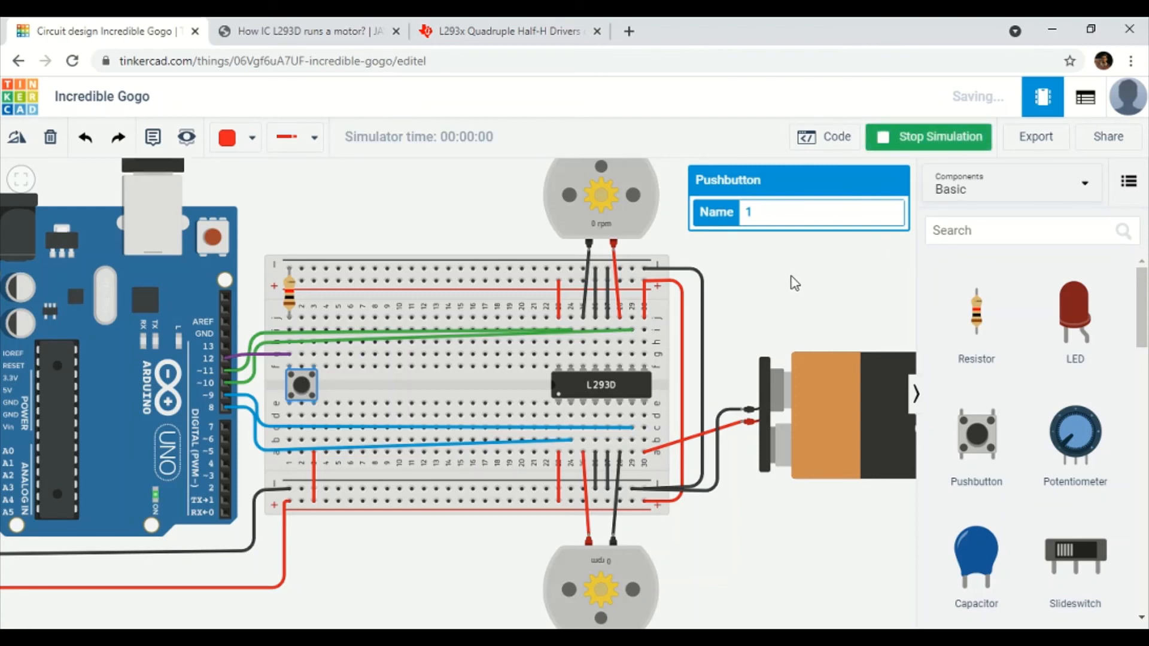
pyautogui.click(313, 381)
pyautogui.click(302, 385)
pyautogui.click(302, 386)
pyautogui.click(302, 386)
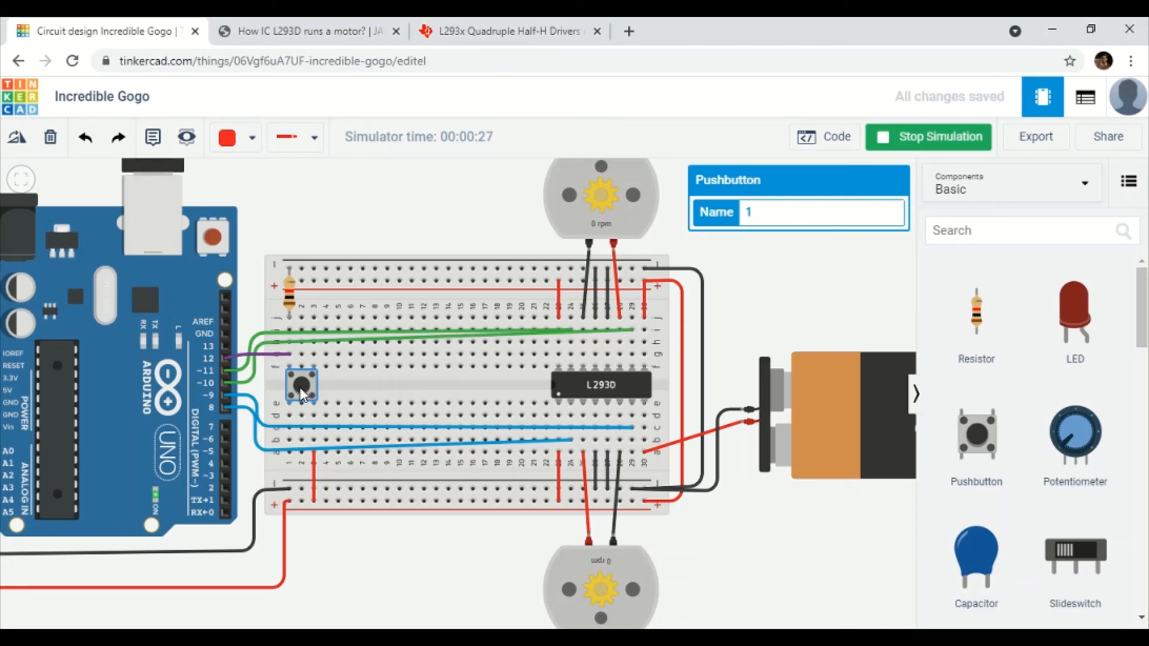
pyautogui.click(517, 605)
pyautogui.moveTo(516, 605); pyautogui.dragTo(477, 626)
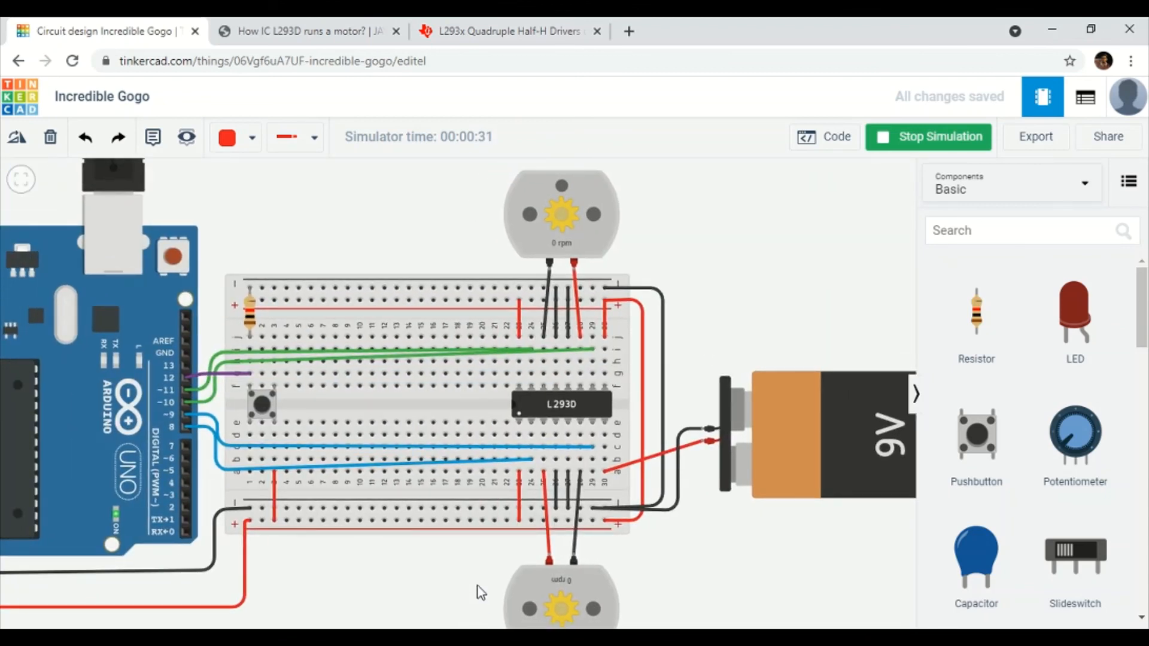
pyautogui.click(265, 405)
pyautogui.click(266, 401)
pyautogui.moveTo(870, 311); pyautogui.dragTo(761, 261)
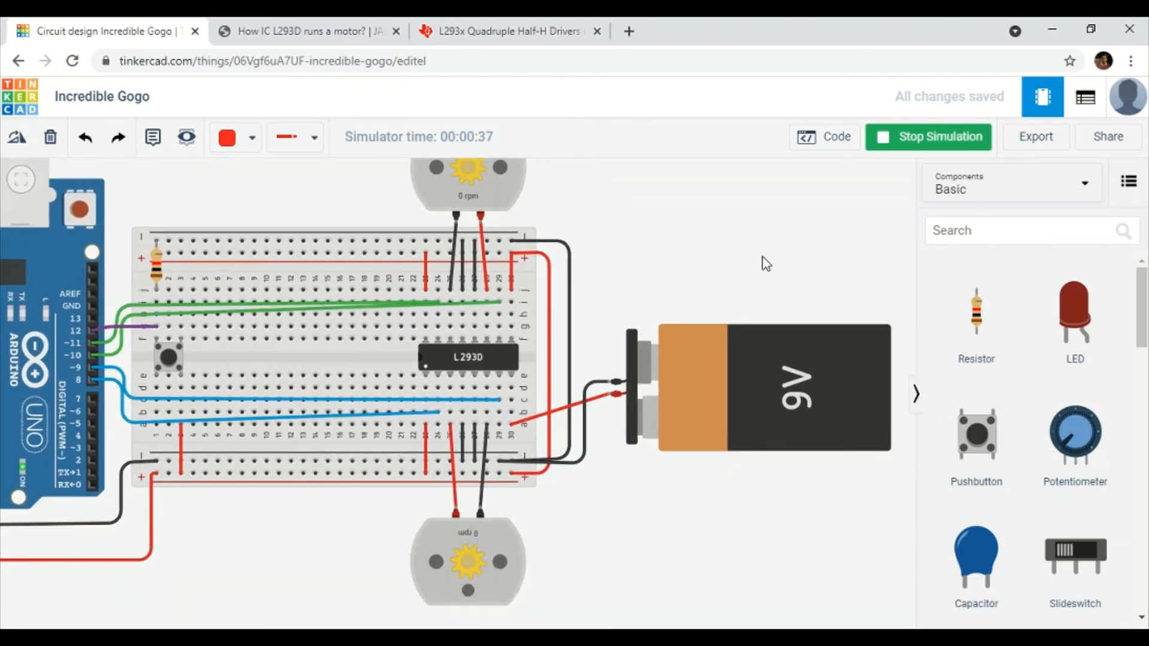
pyautogui.click(876, 149)
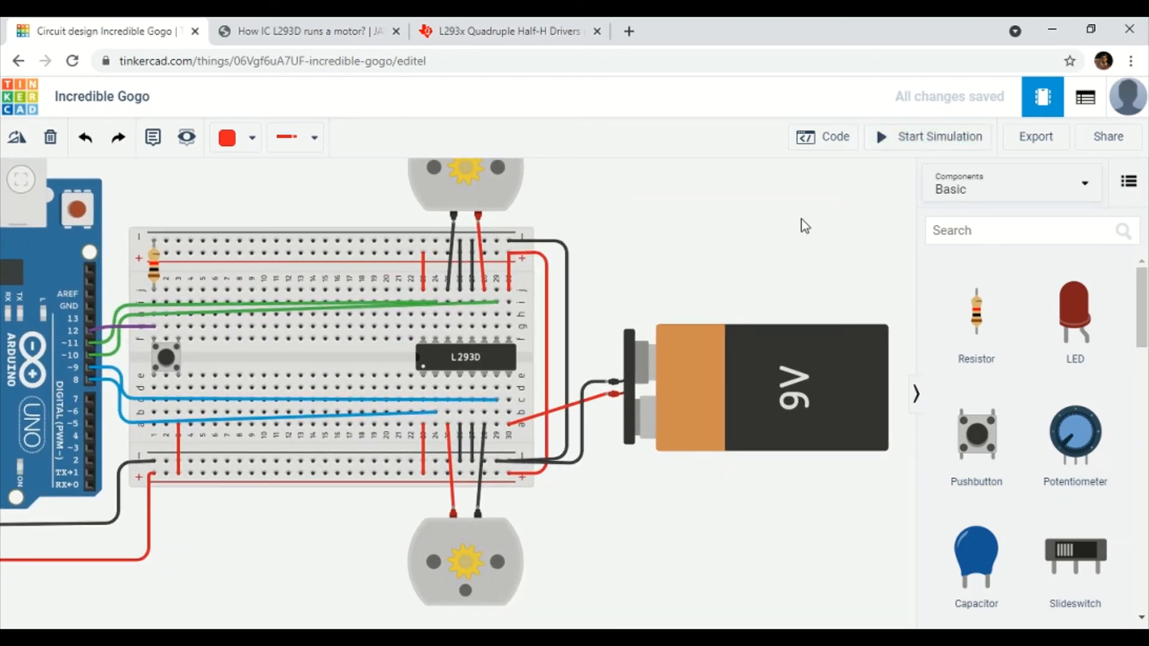
# In the if branch set pin 8 LOW, 9 HIGH, 10 LOW, 11 HIGH, and restart simulation.
pyautogui.click(835, 147)
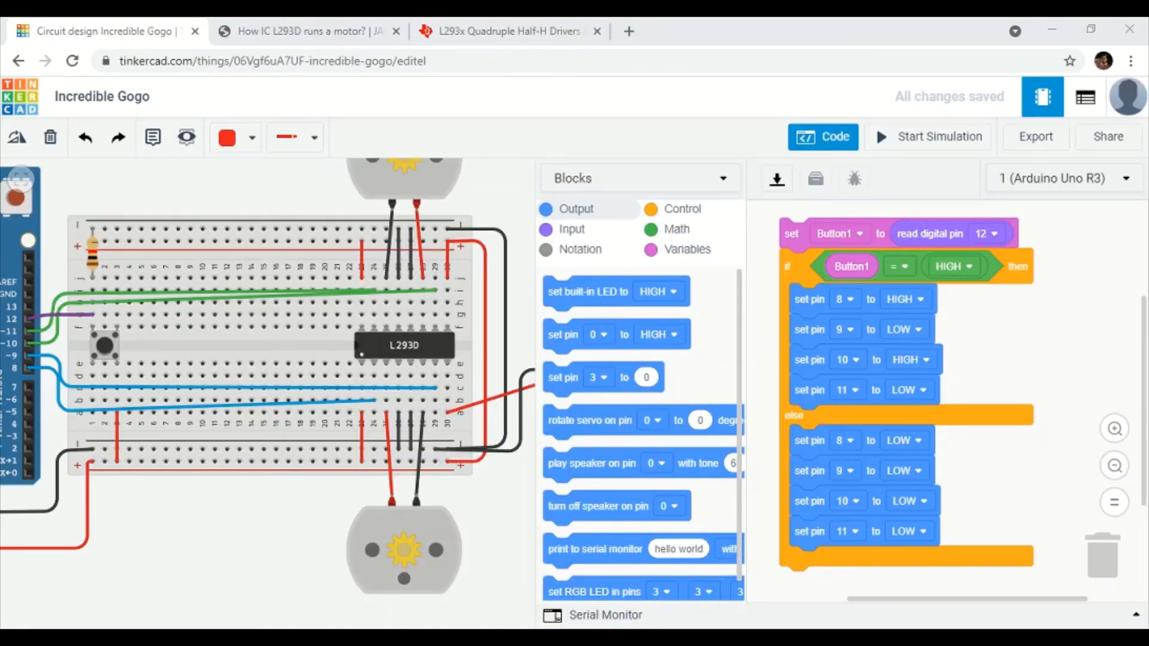
pyautogui.click(825, 424)
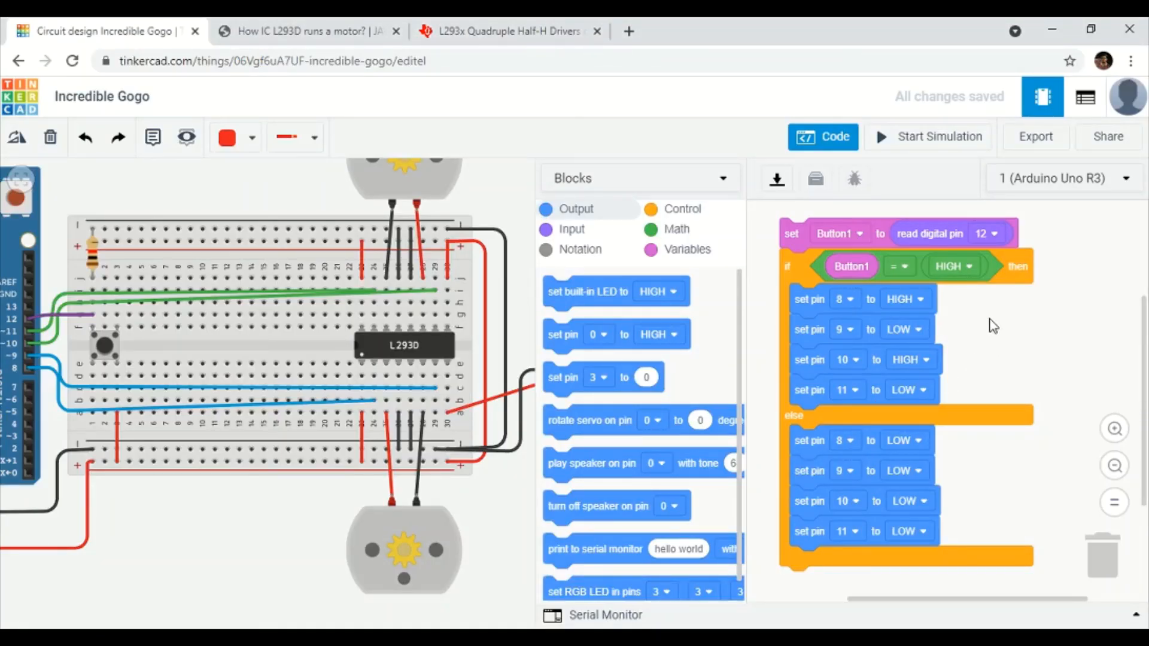
pyautogui.moveTo(990, 320)
pyautogui.mouseDown()
pyautogui.moveTo(992, 335)
pyautogui.moveTo(983, 317)
pyautogui.mouseUp()
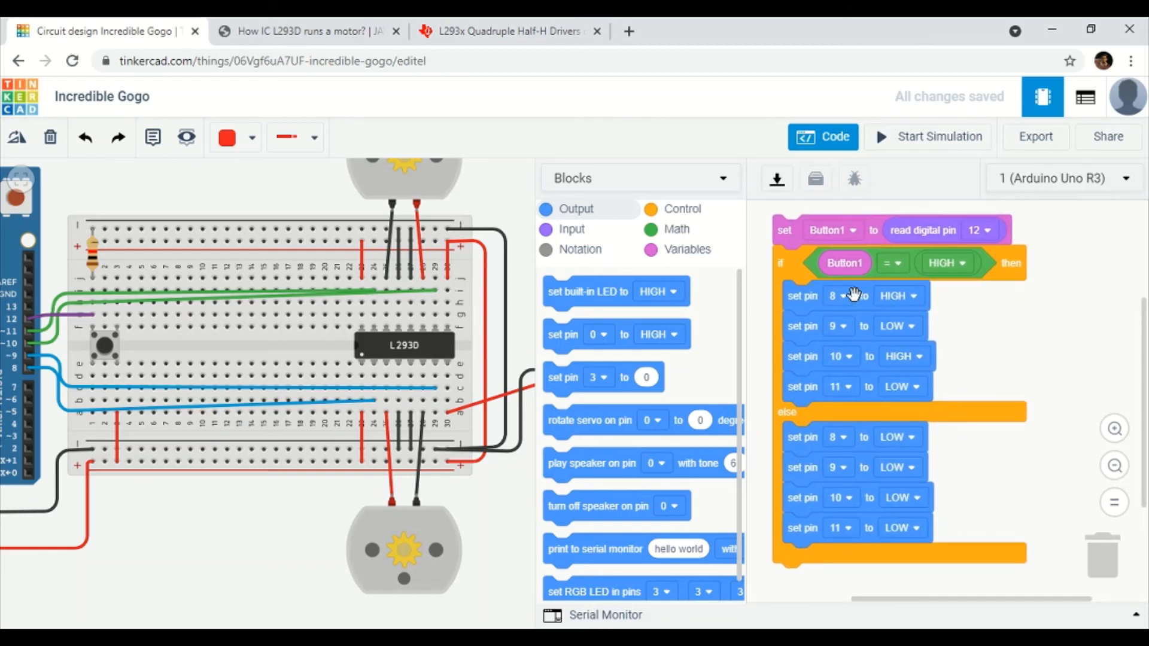
pyautogui.click(913, 296)
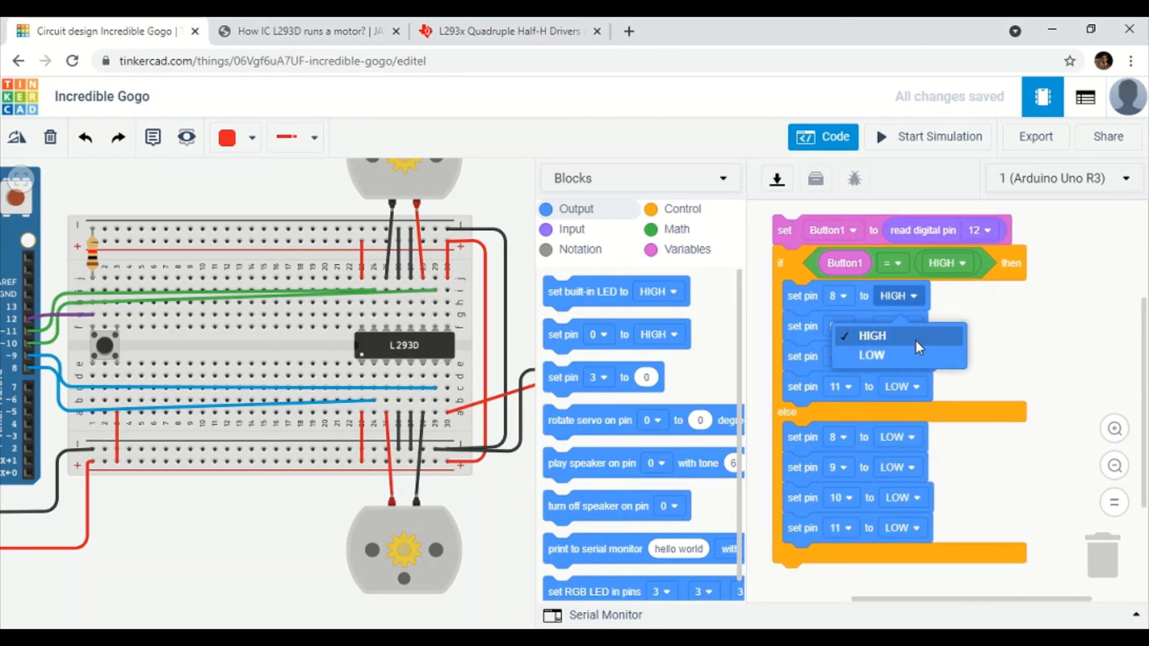
pyautogui.click(915, 349)
pyautogui.click(914, 325)
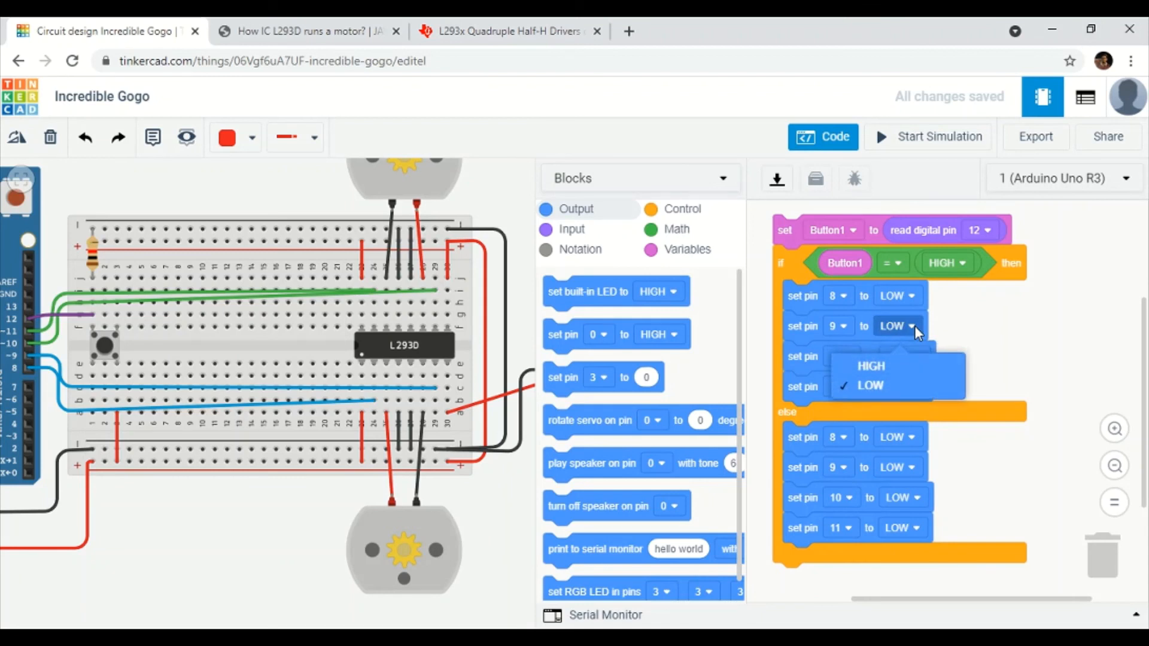
pyautogui.click(905, 365)
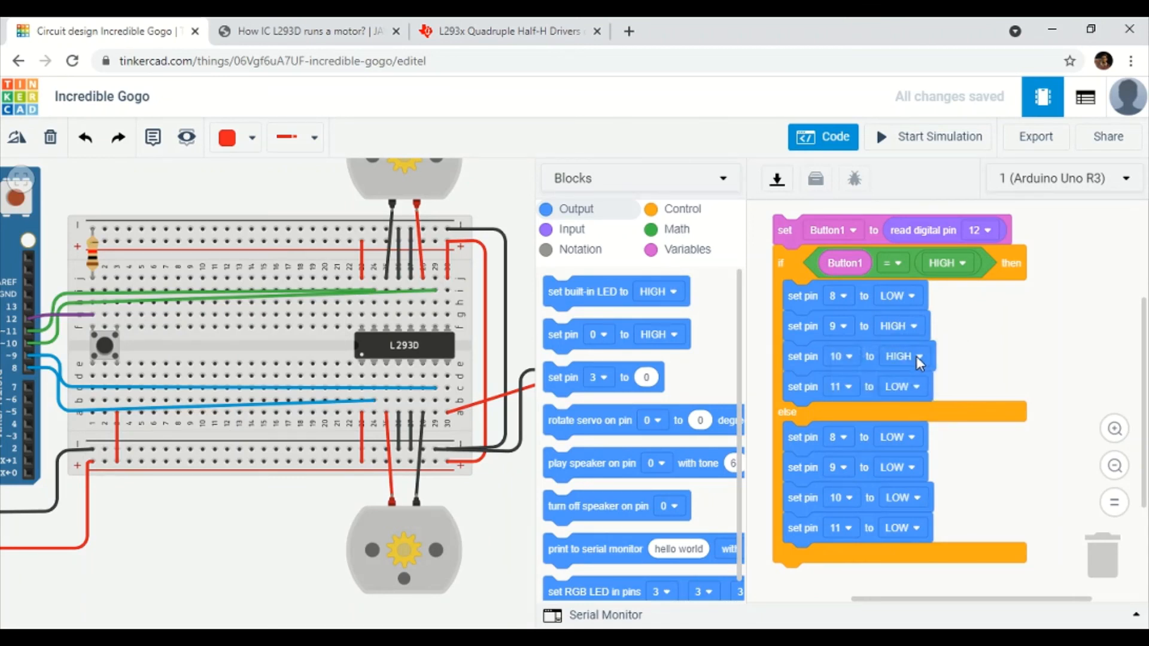
pyautogui.click(916, 356)
pyautogui.click(911, 418)
pyautogui.click(921, 388)
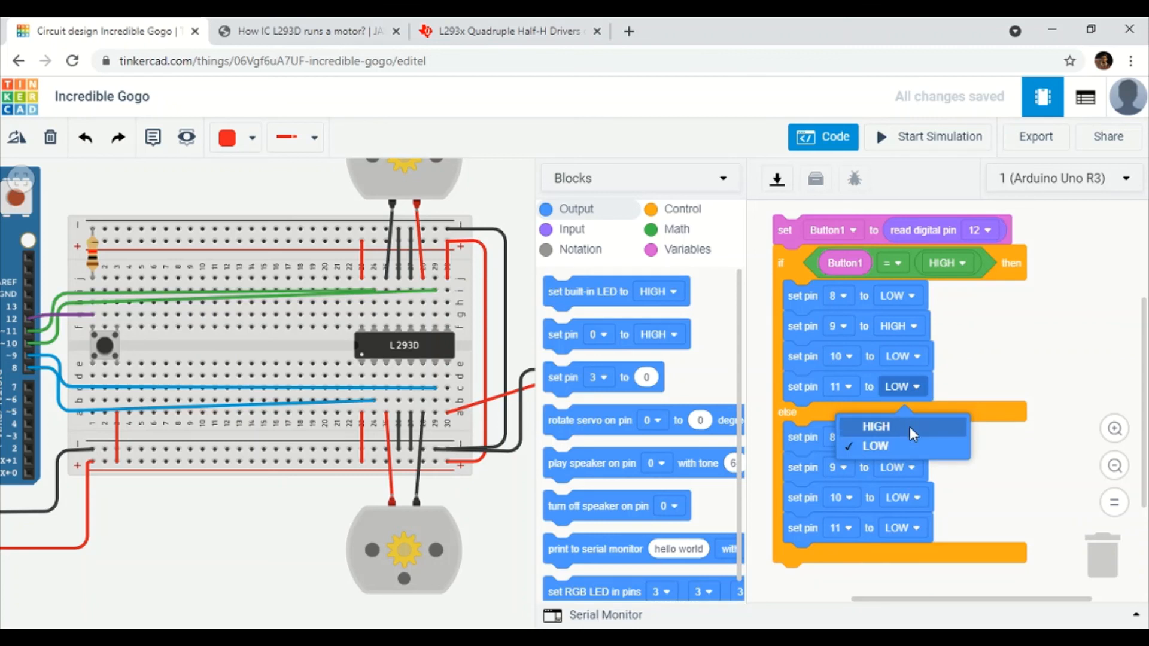
pyautogui.click(909, 426)
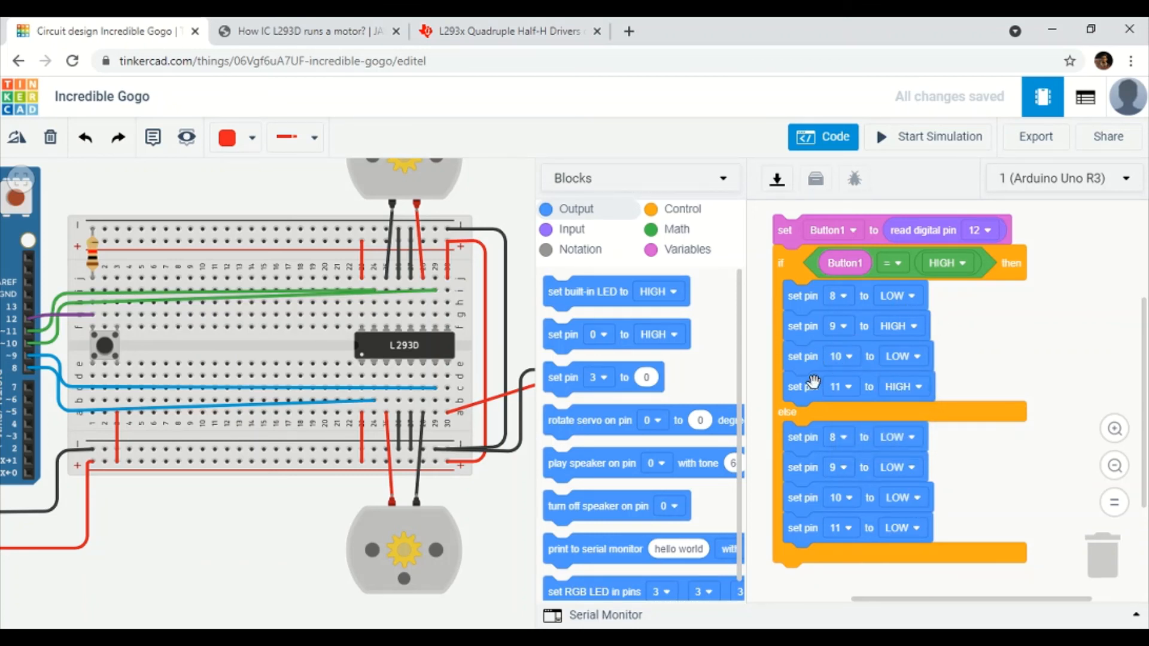
pyautogui.moveTo(976, 337); pyautogui.dragTo(978, 345)
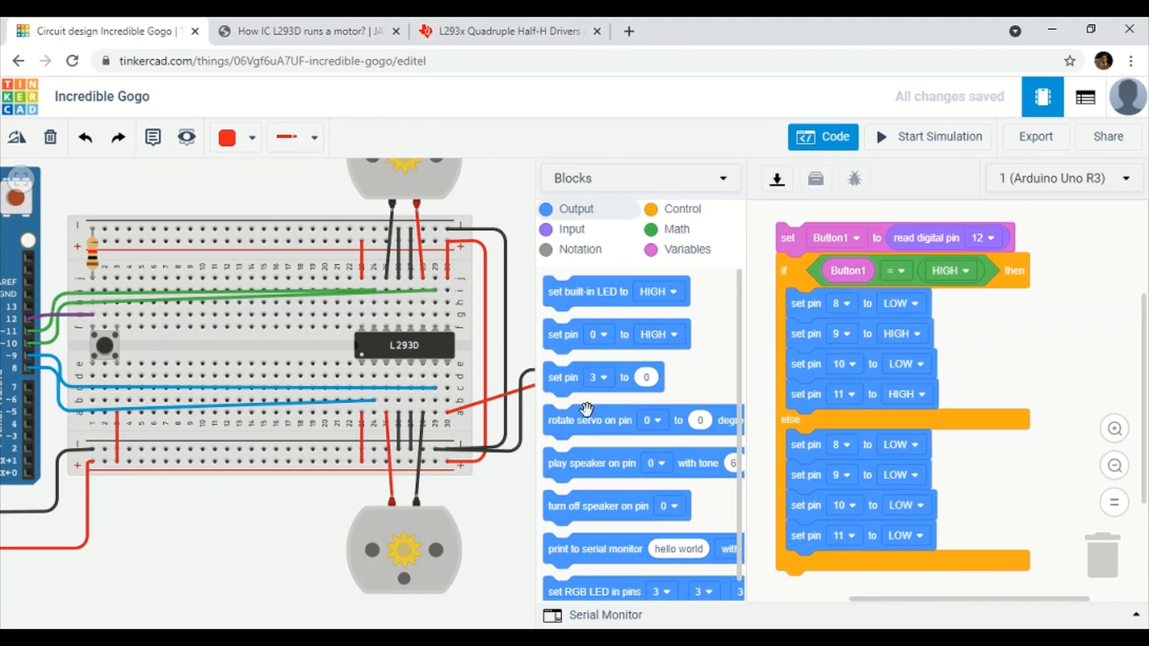
pyautogui.click(927, 139)
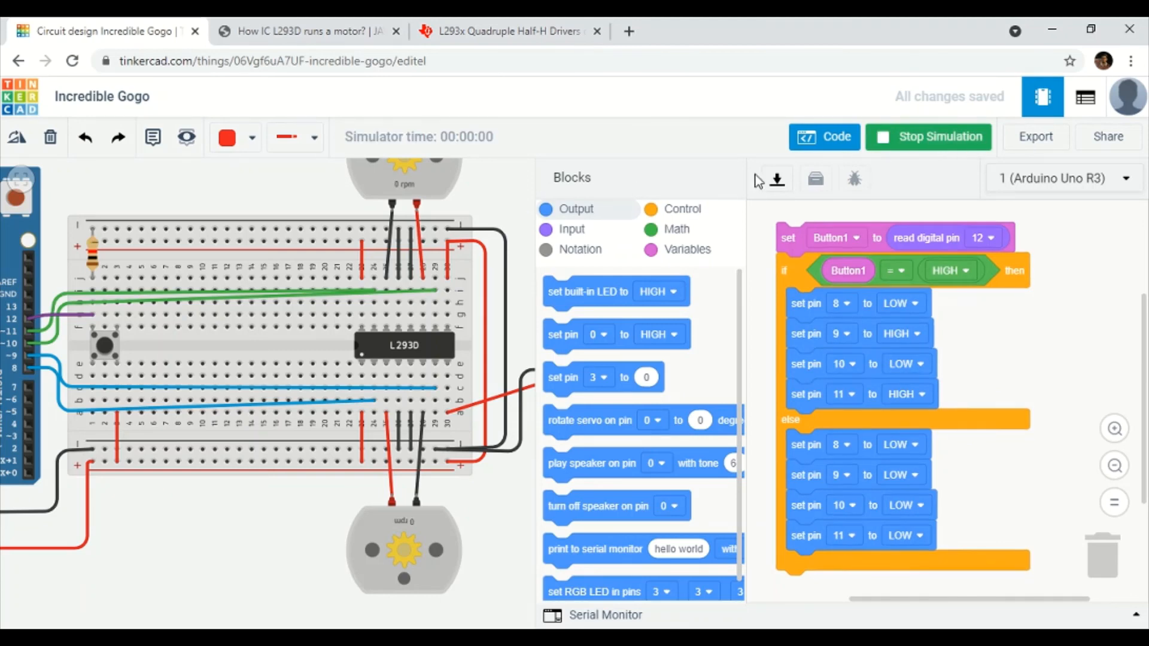
# Hold the pushbutton to see both motors reverse at -16174 rpm, then stop the simulation.
pyautogui.click(805, 139)
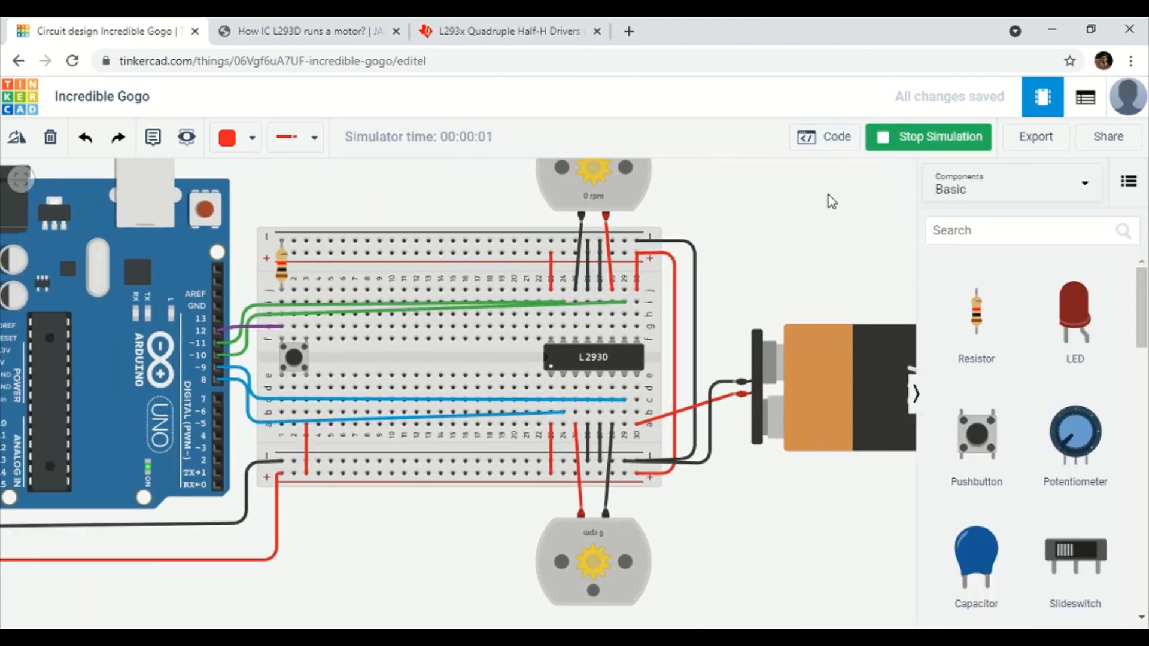
pyautogui.click(299, 360)
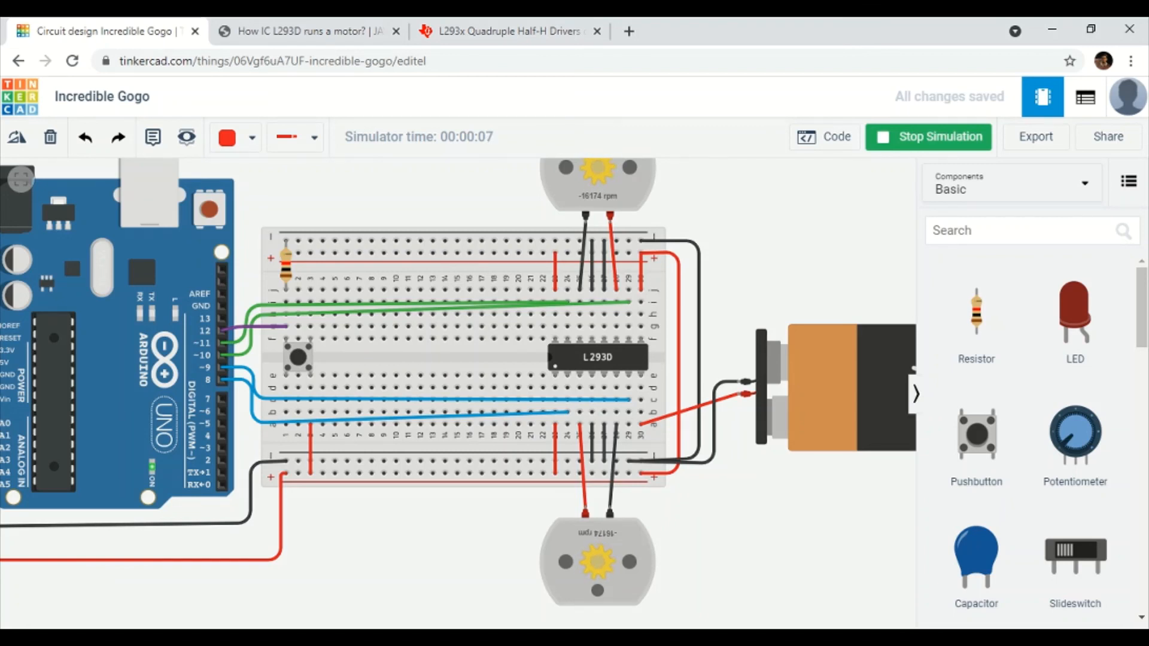
pyautogui.click(303, 361)
pyautogui.click(302, 359)
pyautogui.click(501, 333)
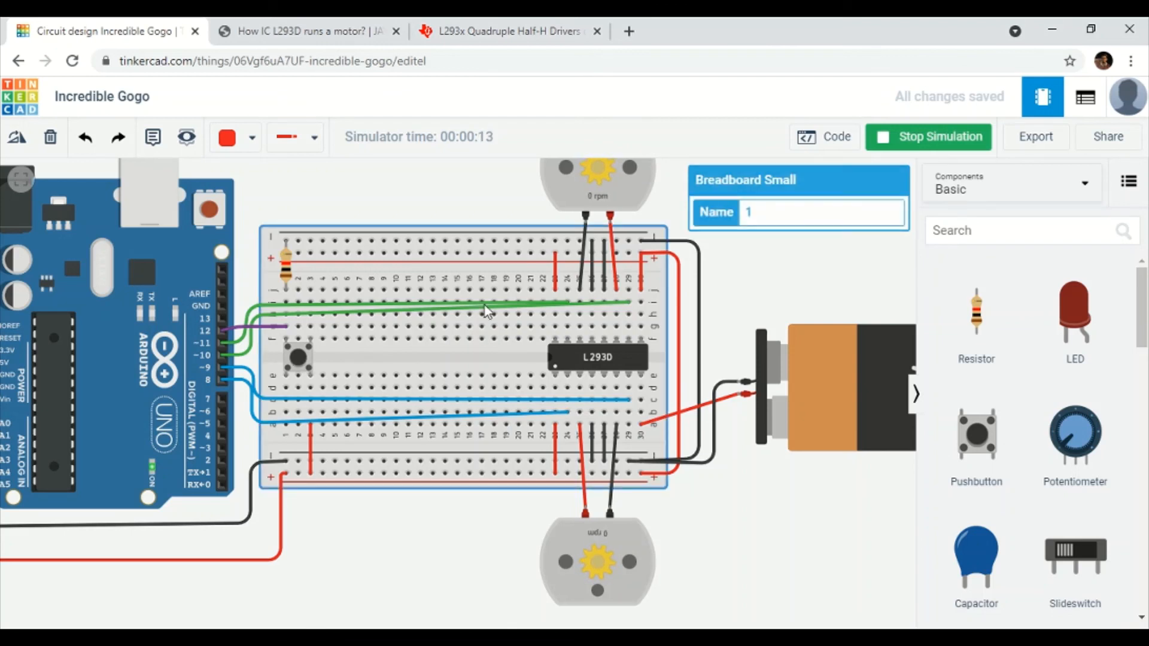
pyautogui.click(296, 360)
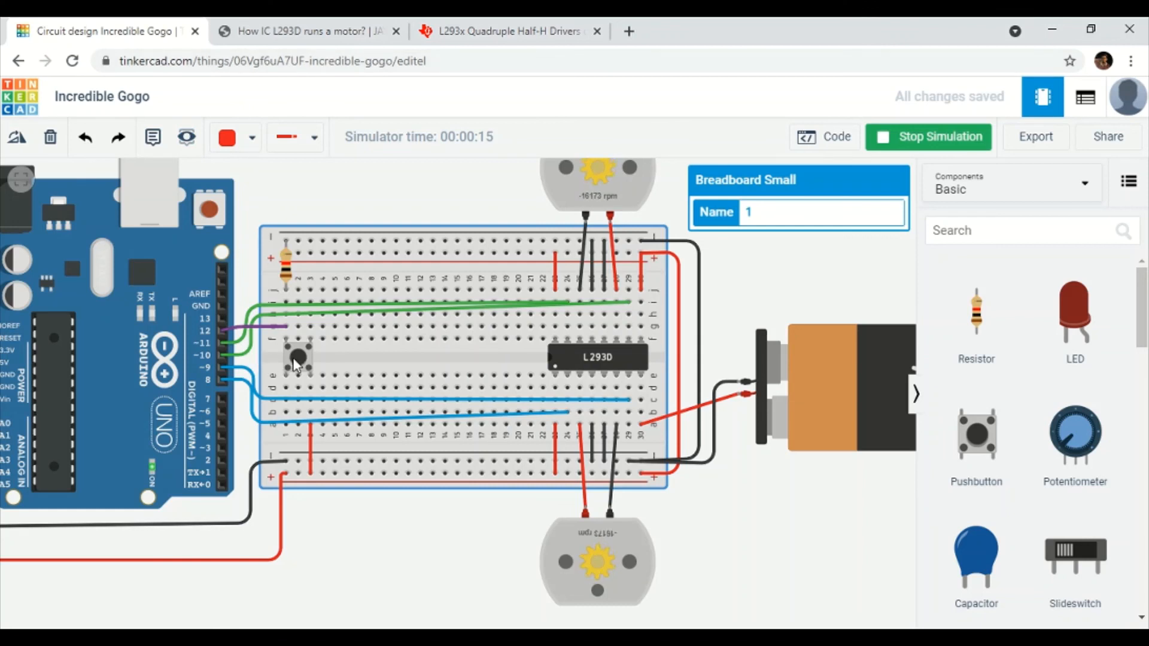
pyautogui.click(475, 178)
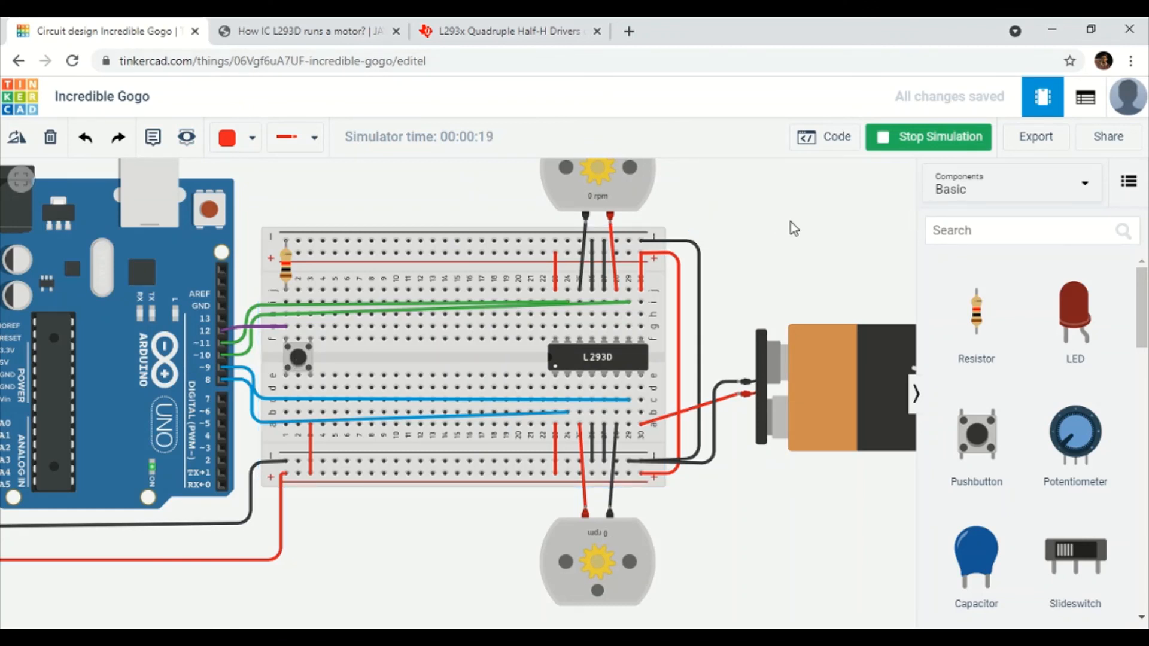
pyautogui.moveTo(793, 228); pyautogui.dragTo(797, 274)
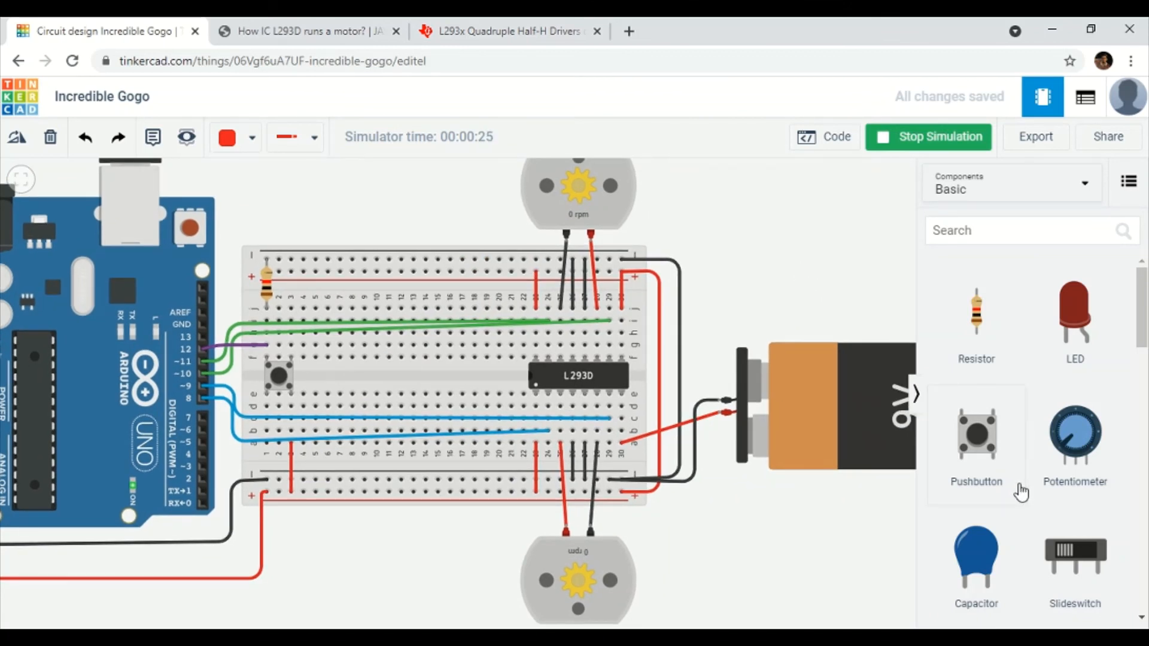
pyautogui.scroll(1, 770, 323)
pyautogui.scroll(-1, 780, 308)
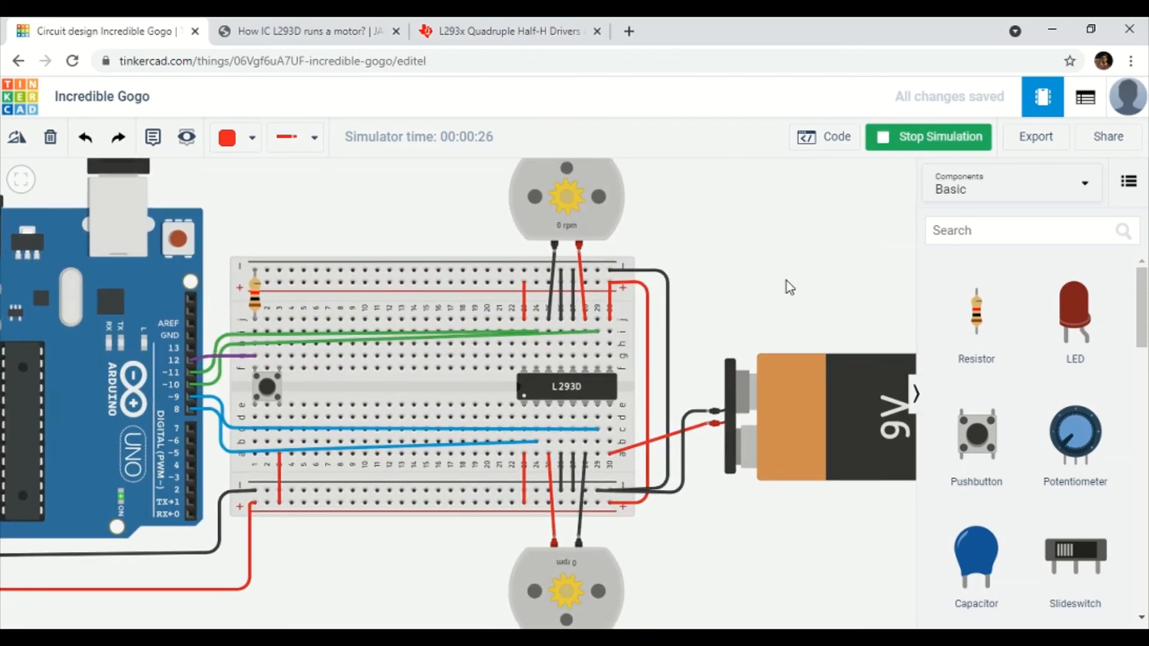
pyautogui.moveTo(790, 285); pyautogui.dragTo(792, 280)
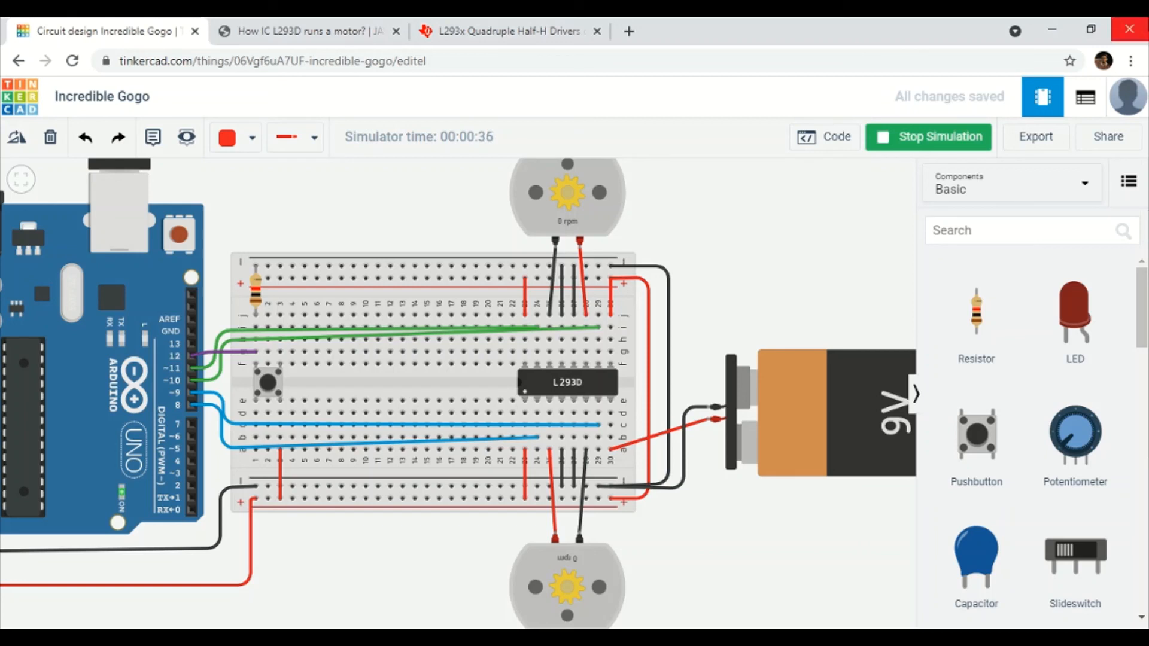
pyautogui.click(963, 141)
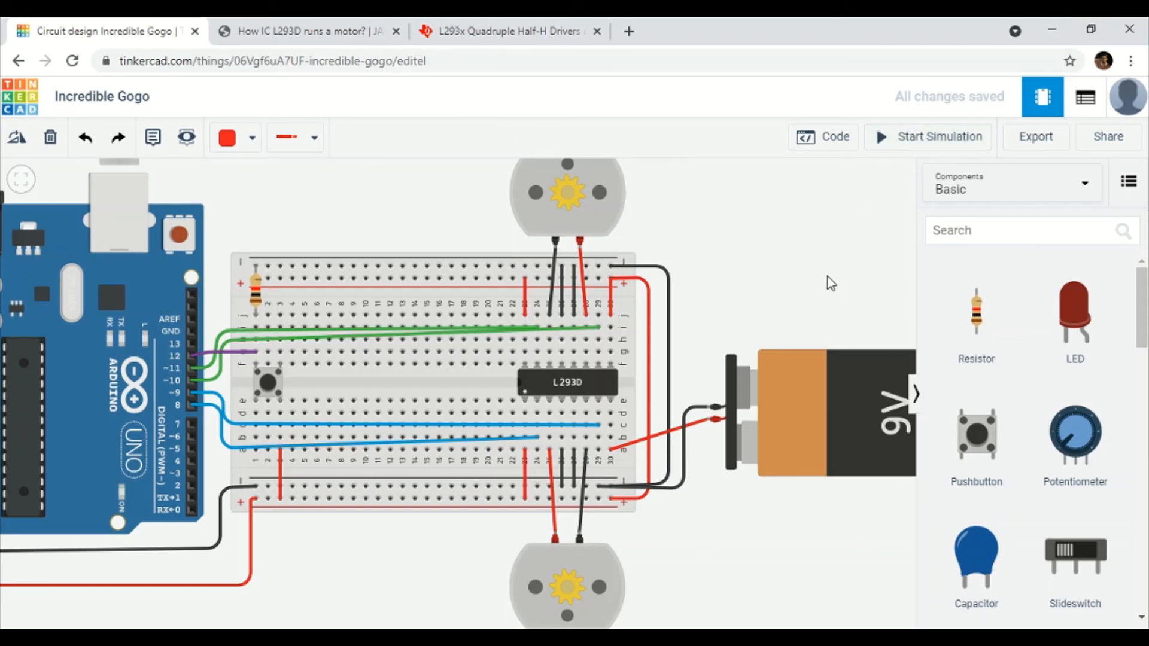